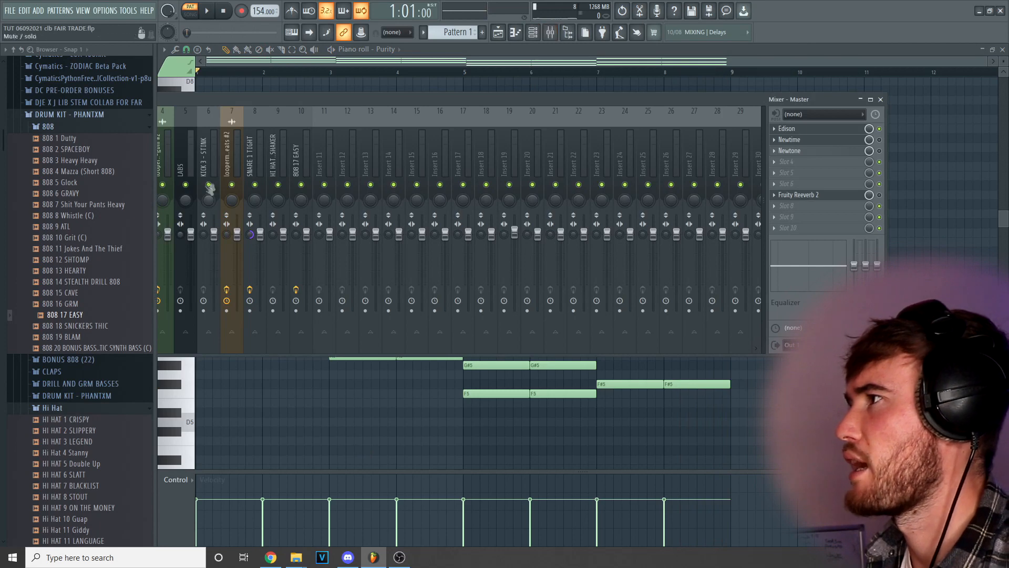
Step: Inspect the Fruity Reeverb 2 and PanCake2 effects on mixer insert 1, and start playback
drag(245, 103, 366, 109)
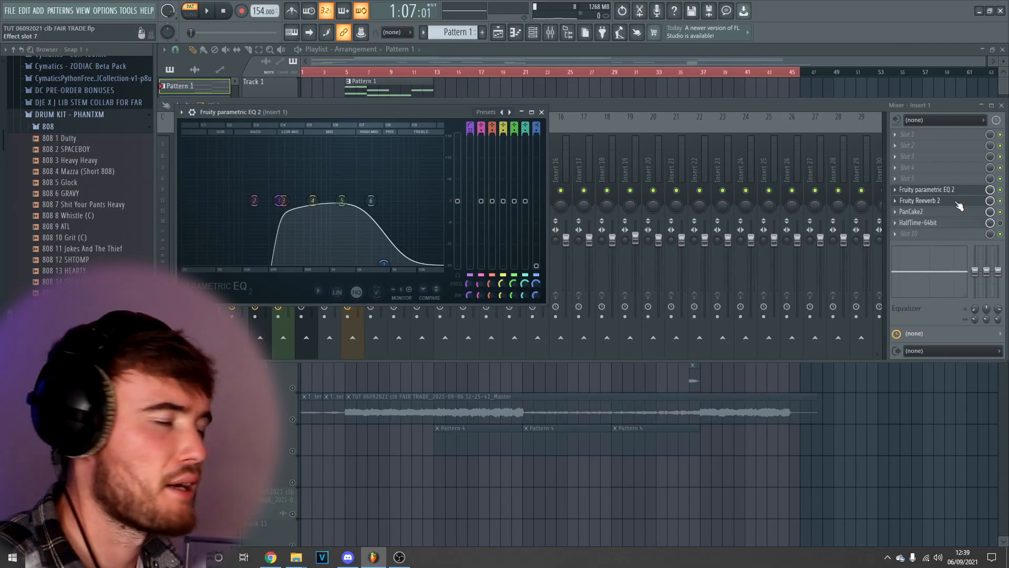
click(958, 204)
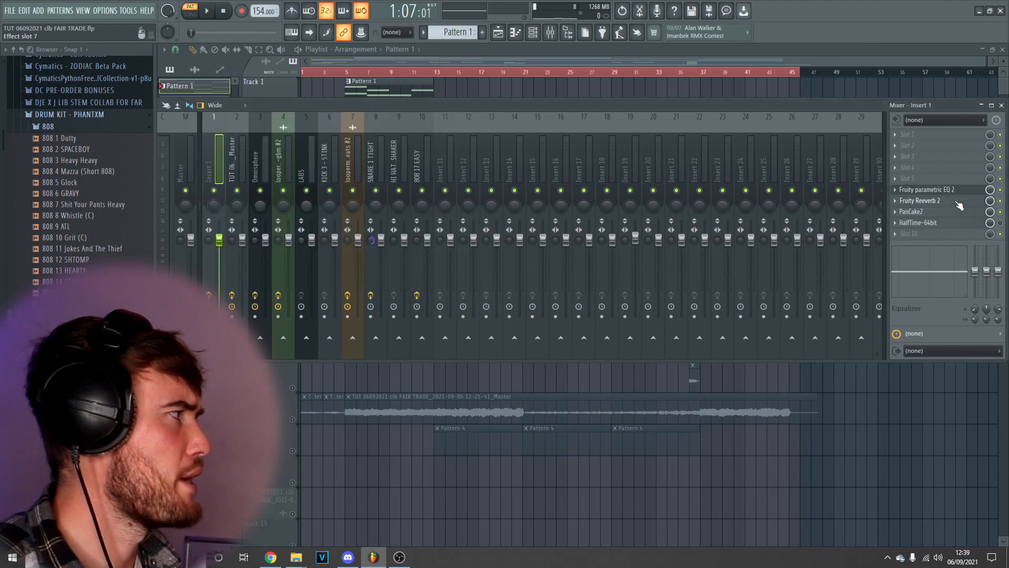
click(912, 211)
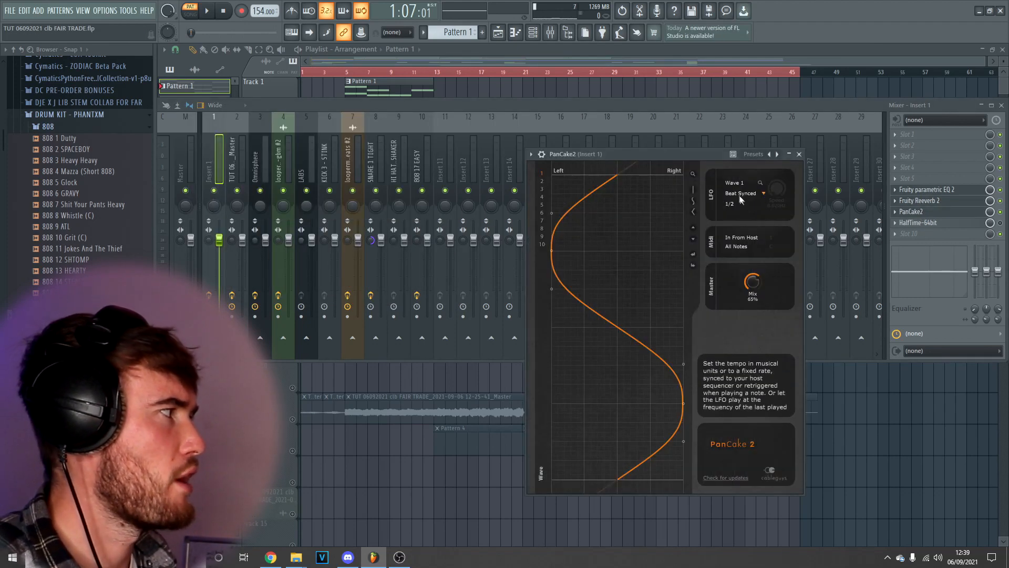
click(208, 12)
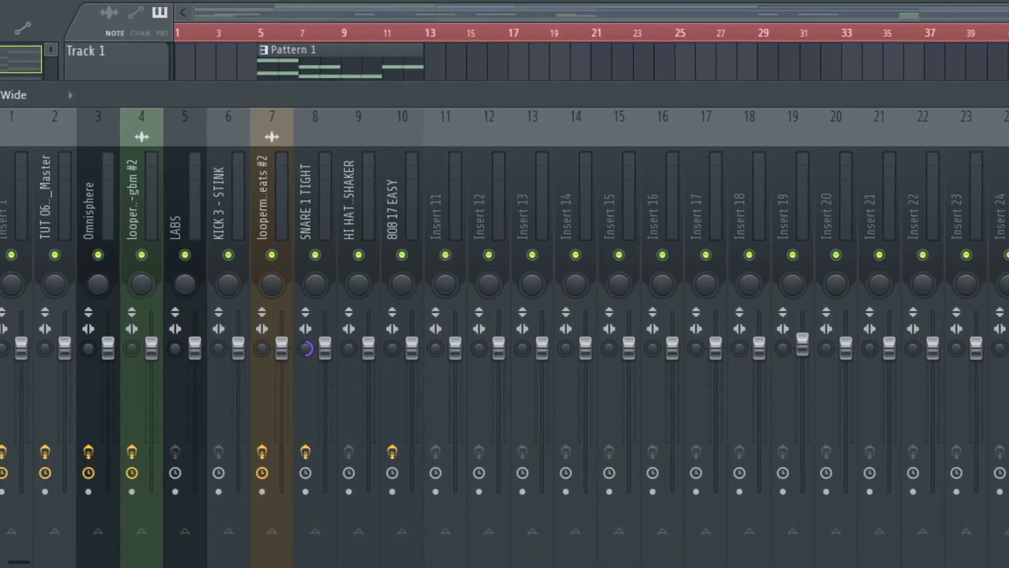
Step: Solo Track 2 in the playlist, play it from bar 5, and stop playback
key(F9)
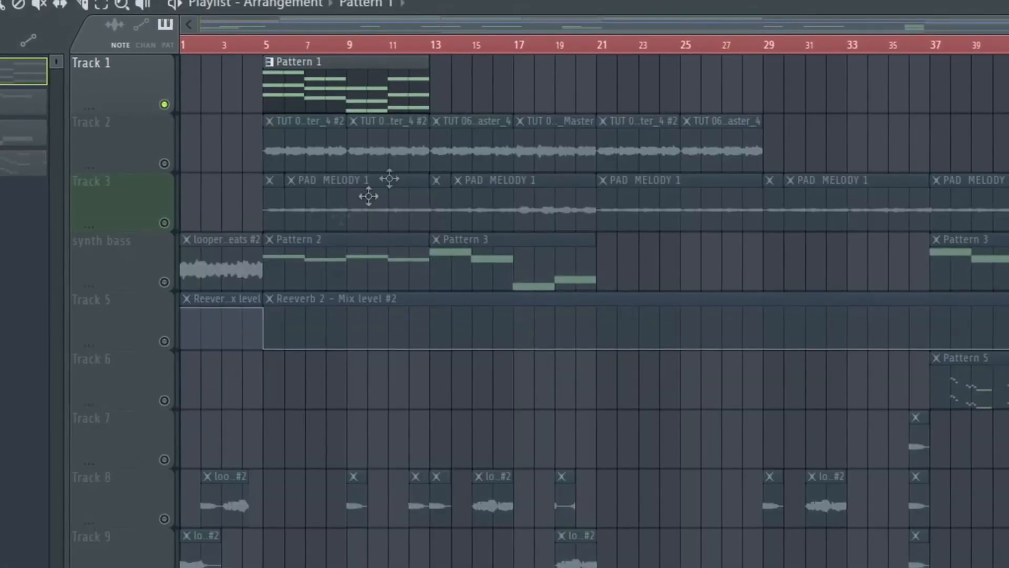
click(164, 163)
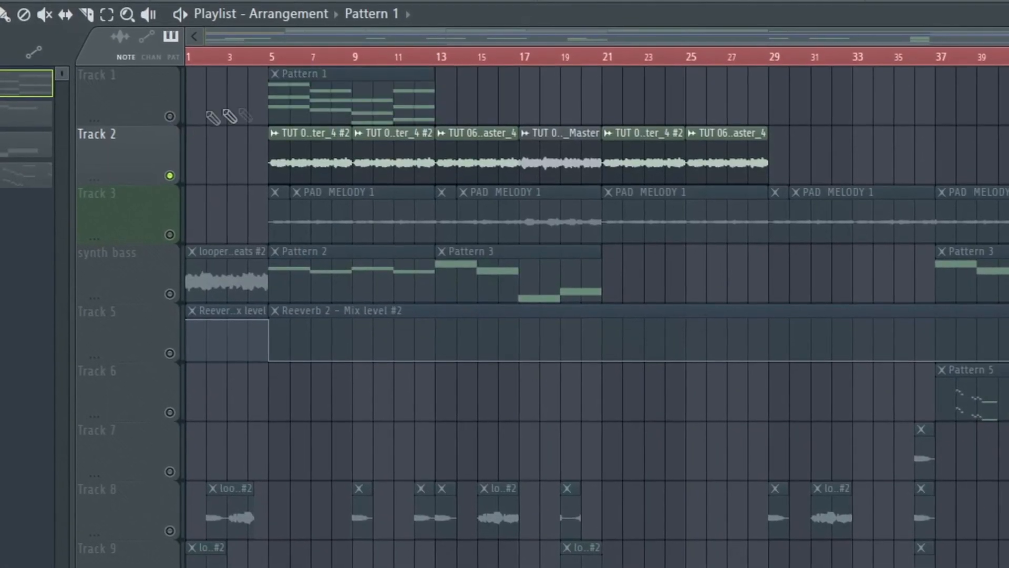
click(269, 52)
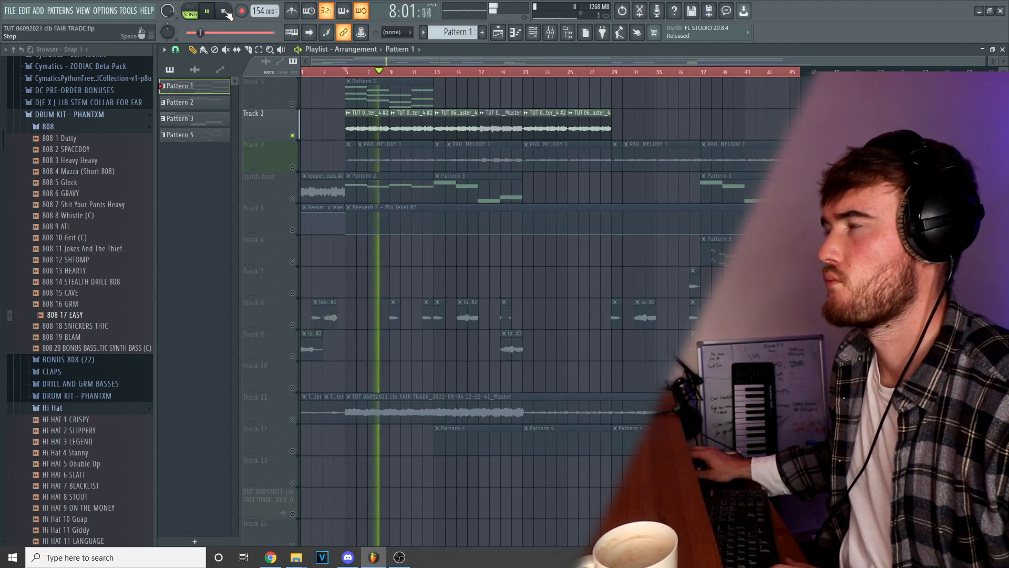
click(225, 11)
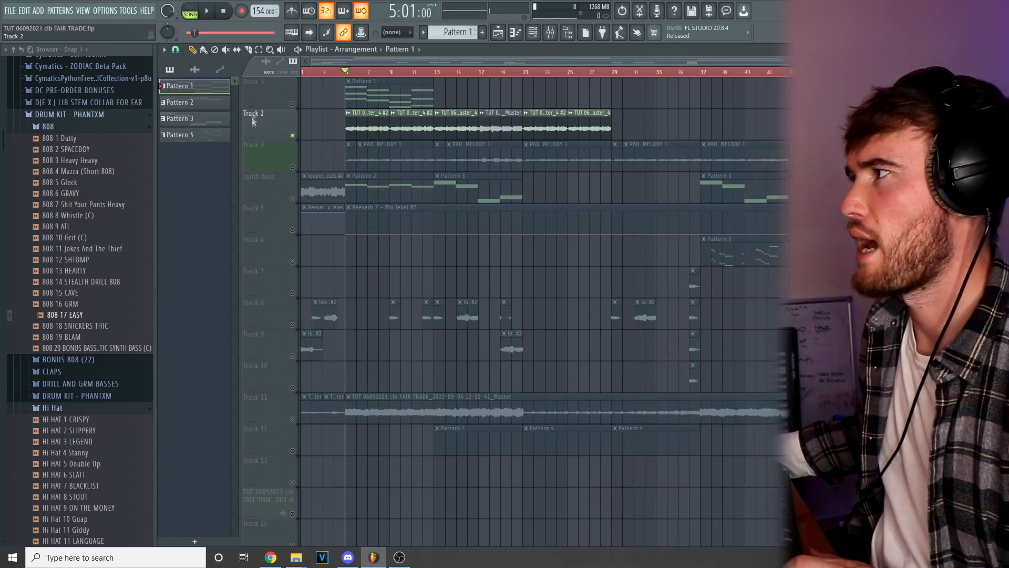
Step: Open the channel settings of a Track 2 audio clip and bring its sample into the audio editor
double_click(386, 117)
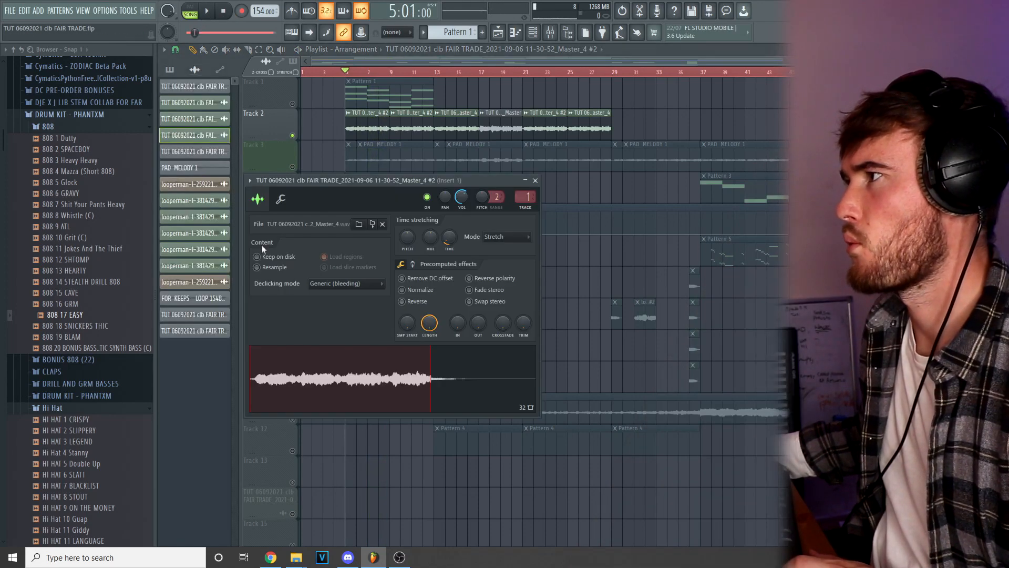
right_click(305, 362)
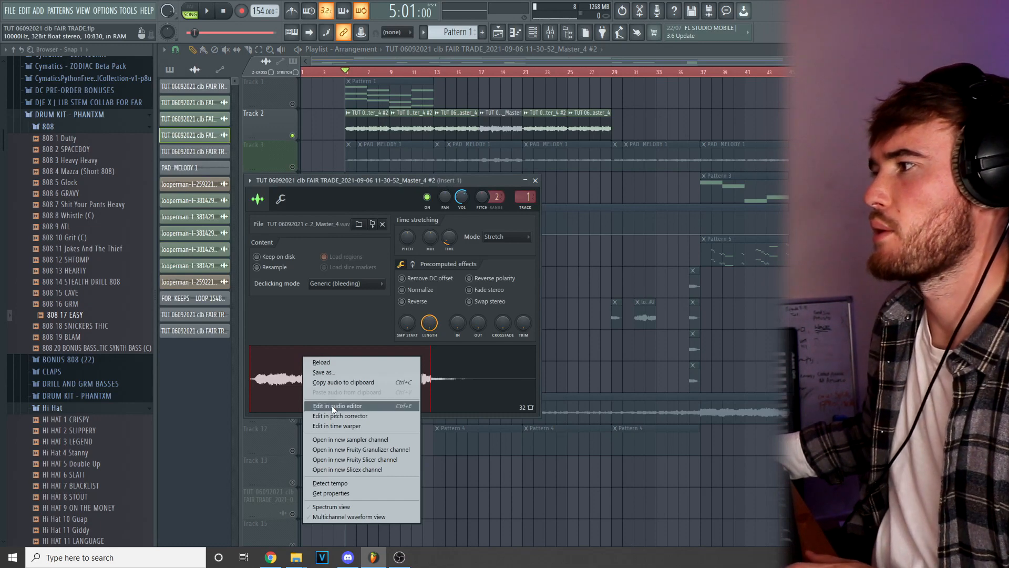
click(332, 405)
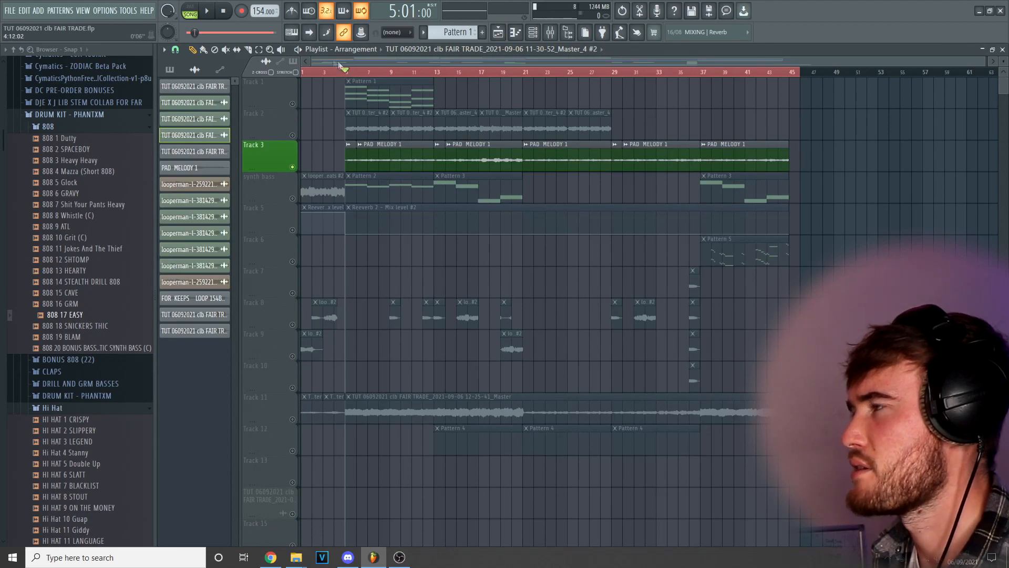
Step: Play the soloed Track 3 pad melody from bar 5, and open the HalfTime effect on mixer insert 1
key(space)
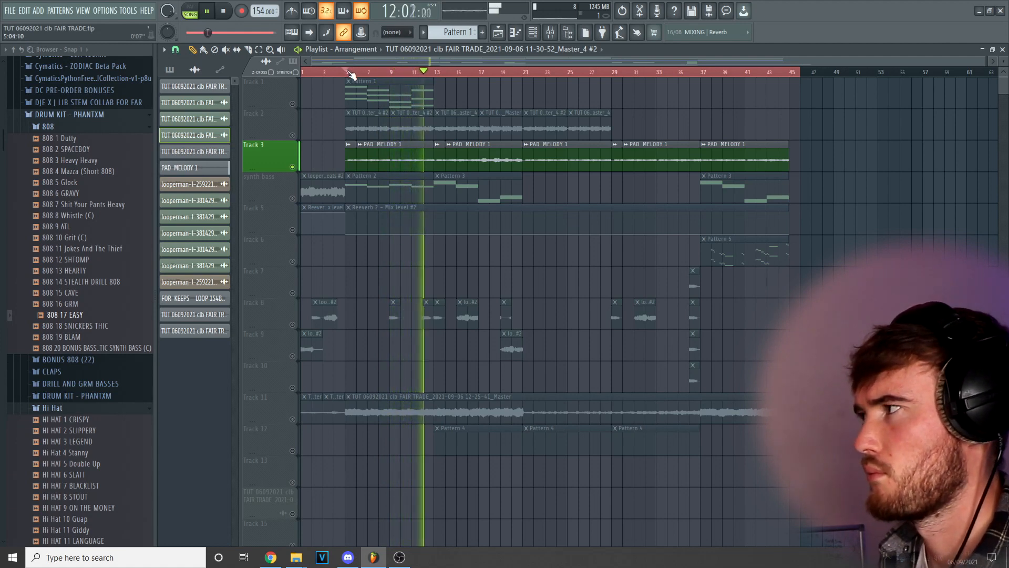
key(space)
click(550, 32)
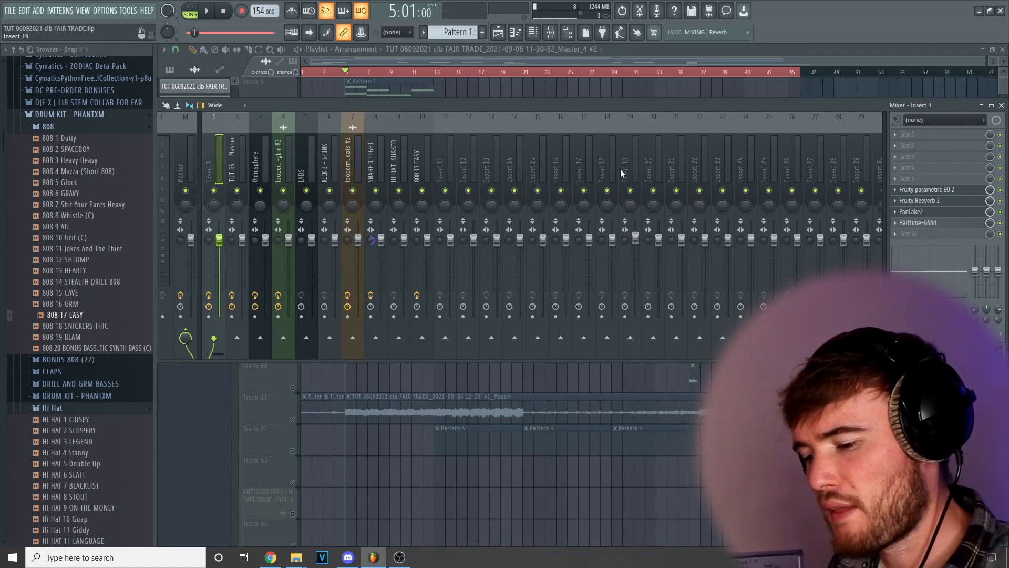
click(913, 224)
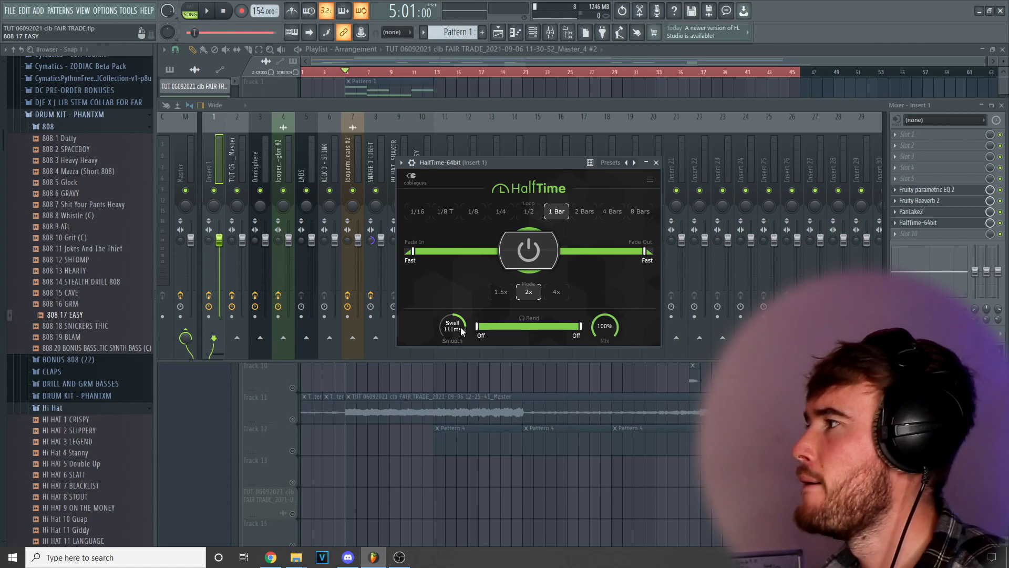
Step: Examine the time-stretching settings of the PAD MELODY 1 clip on Track 3 in the playlist
click(498, 33)
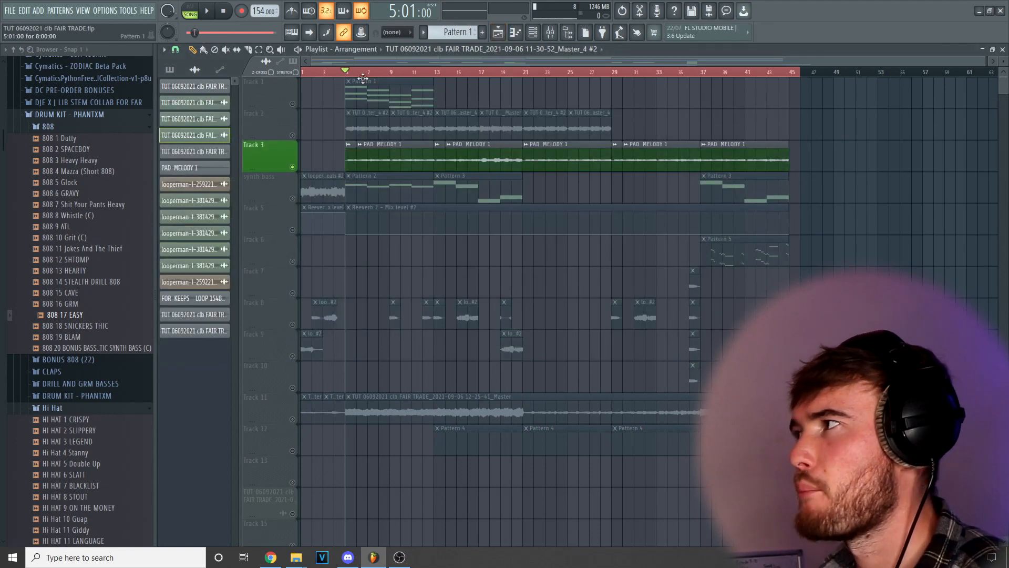
double_click(373, 154)
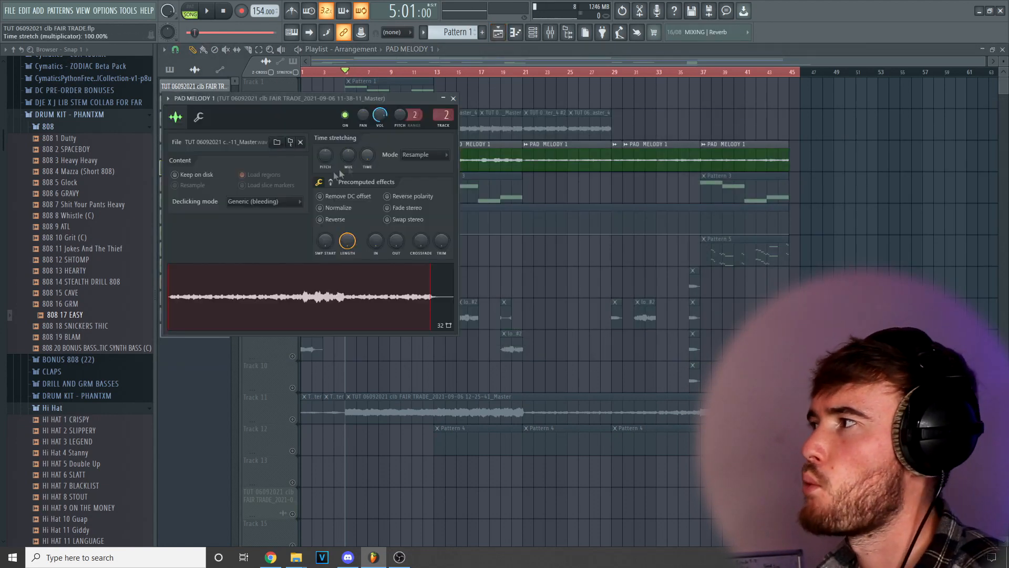
click(454, 98)
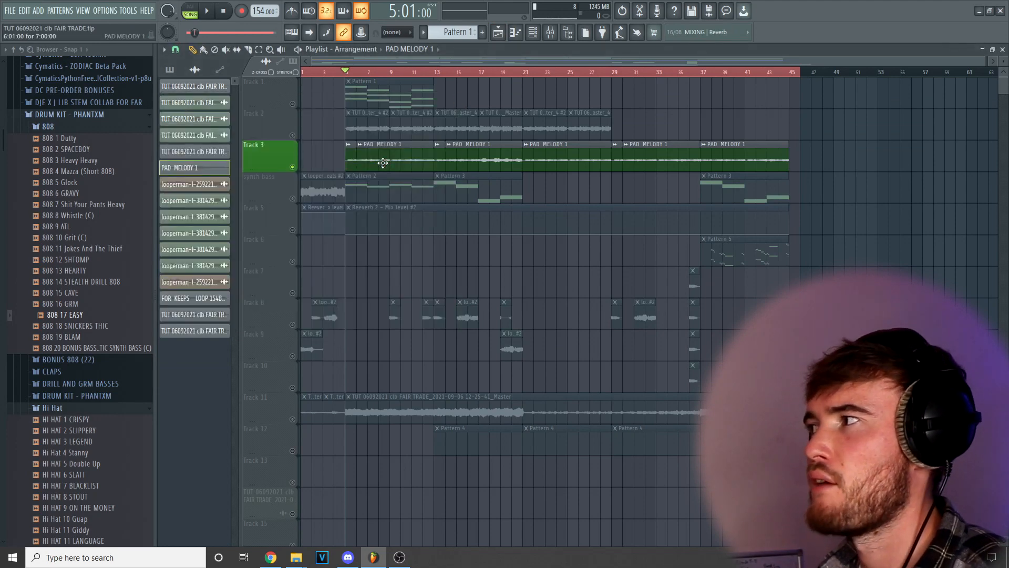
double_click(492, 152)
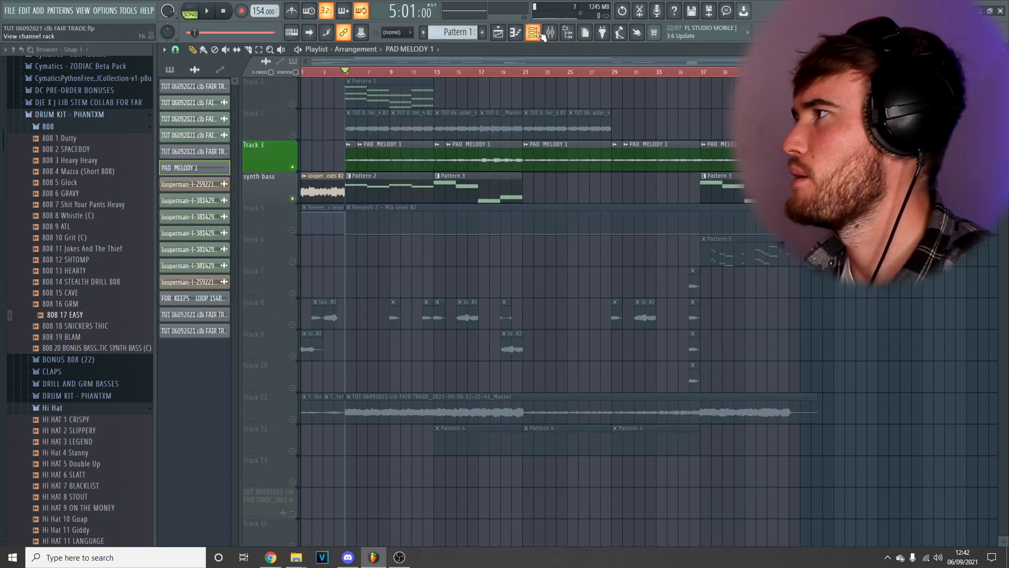
Step: Show all channels in the channel rack and examine the Octave Deluxe plugin used for the synth bass
click(542, 35)
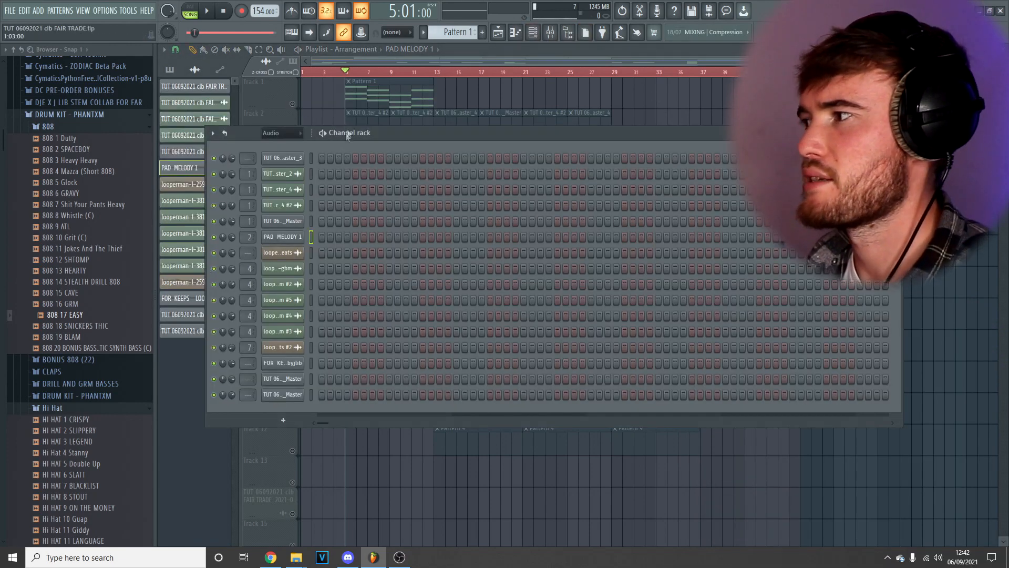
click(273, 147)
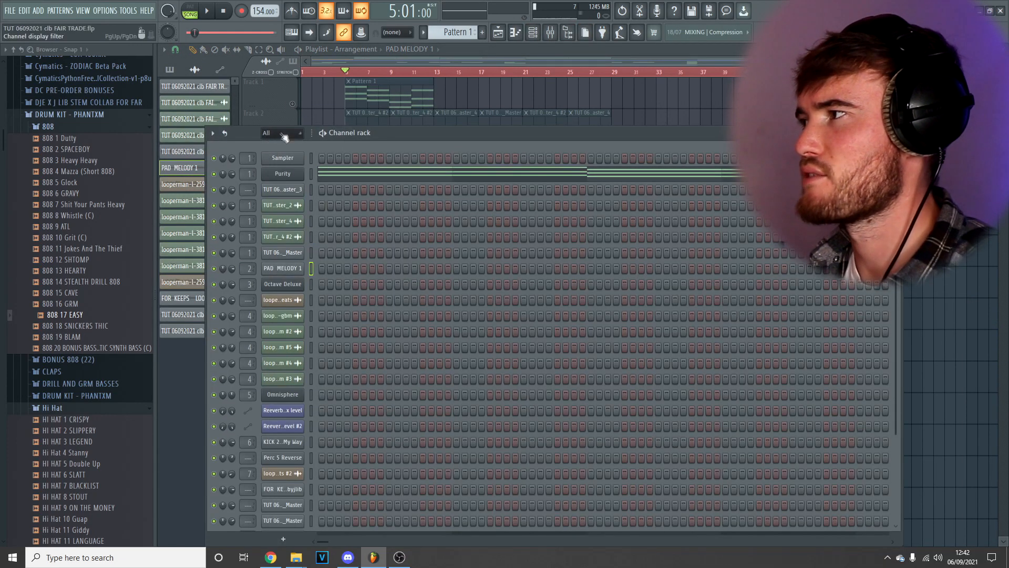
drag(395, 133, 454, 75)
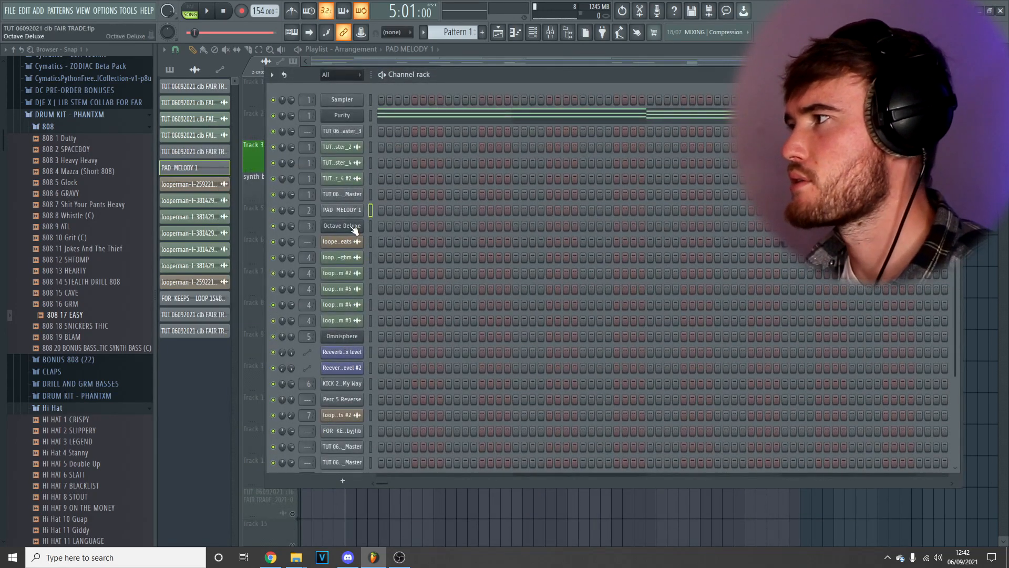
click(354, 228)
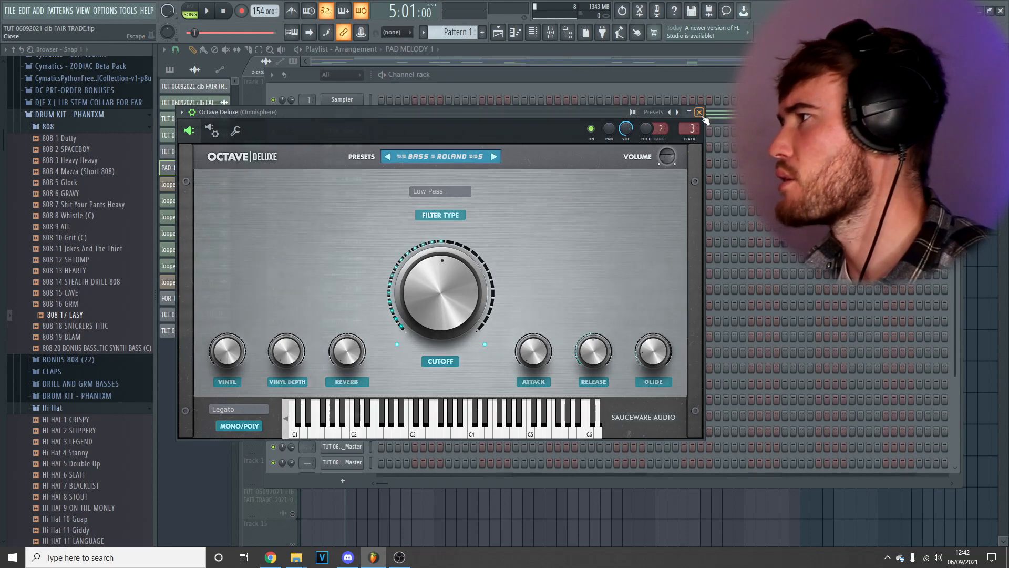
click(699, 112)
Step: Open Pattern 2's Octave Deluxe notes in the piano roll and play them, then play the arrangement from bar 5
scroll(457, 32, down, 1)
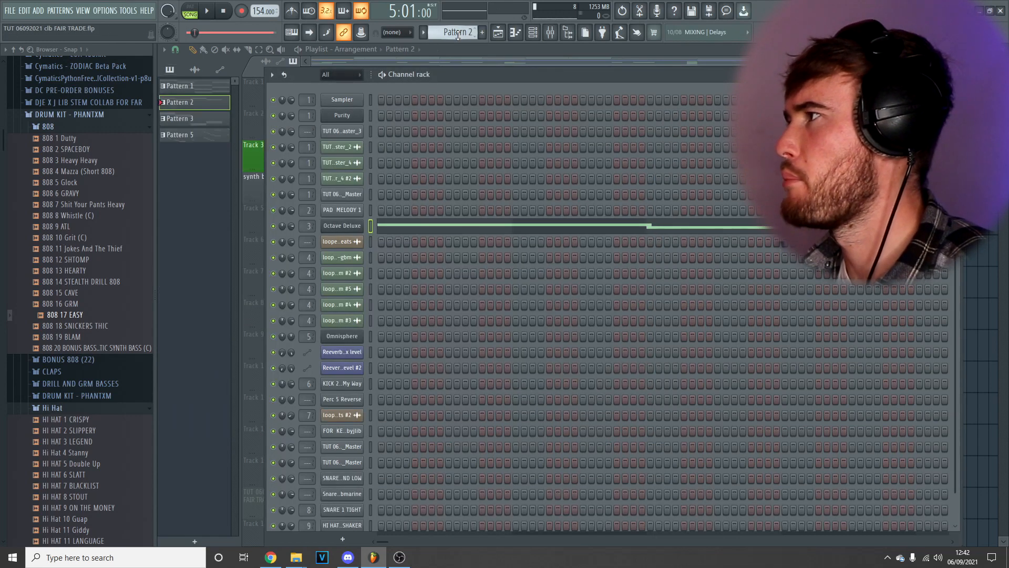
click(394, 229)
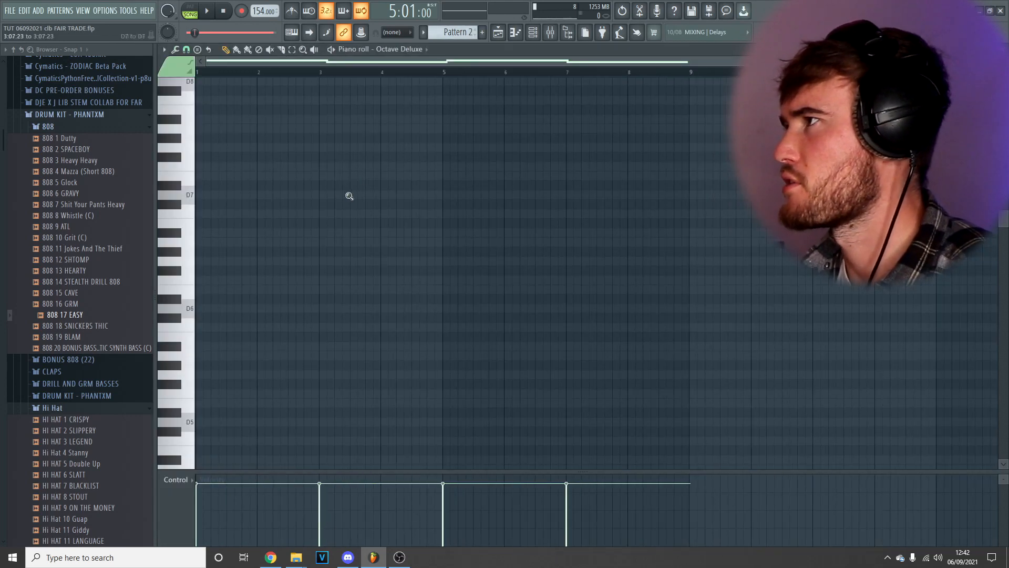
ctrl+right_click(354, 197)
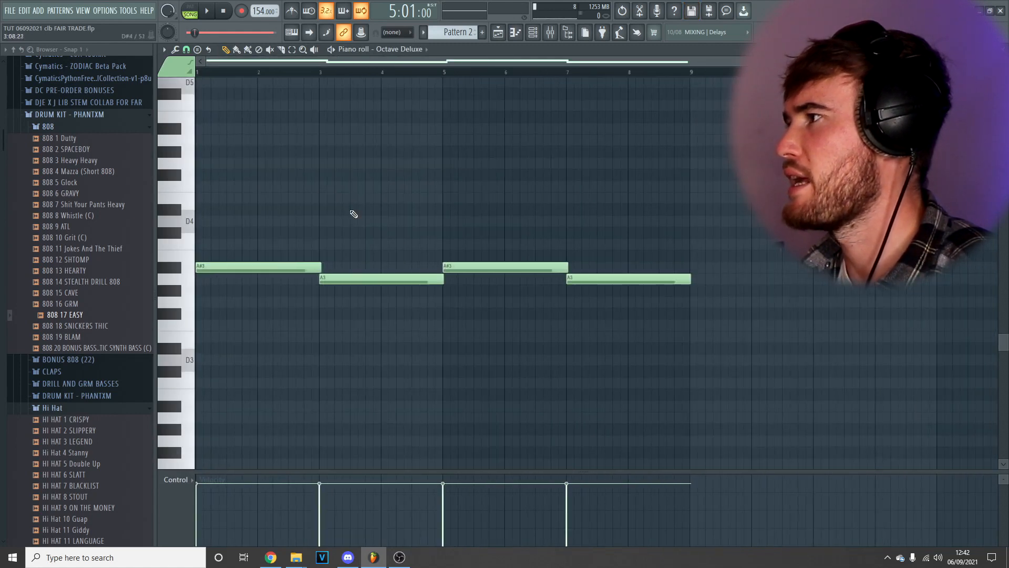
click(204, 9)
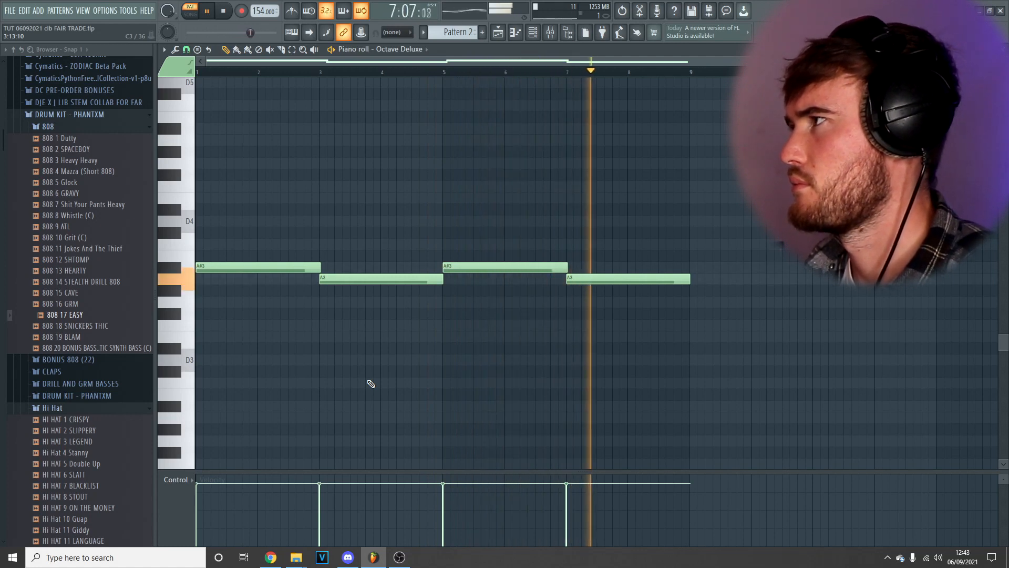
key(space)
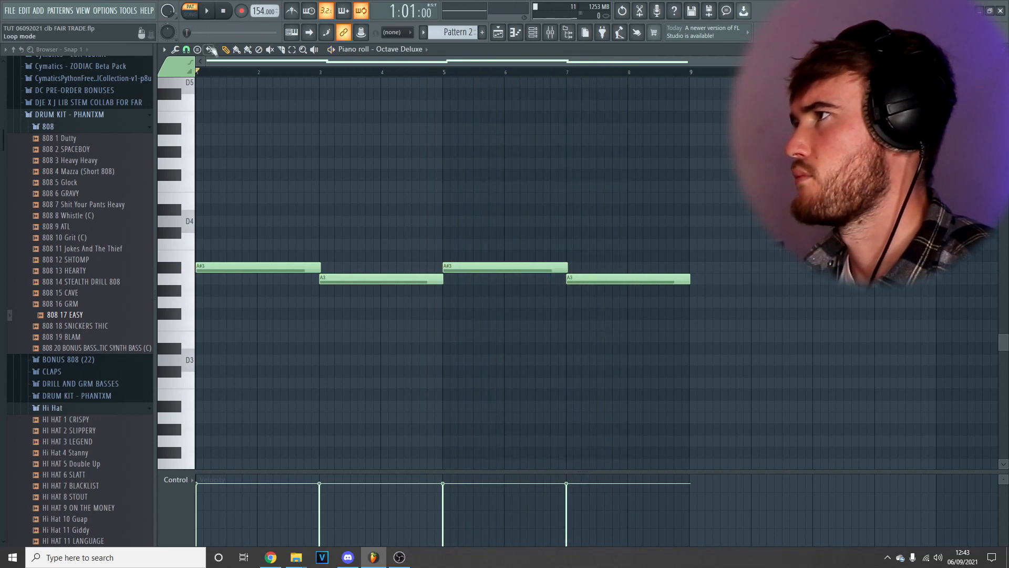
click(499, 33)
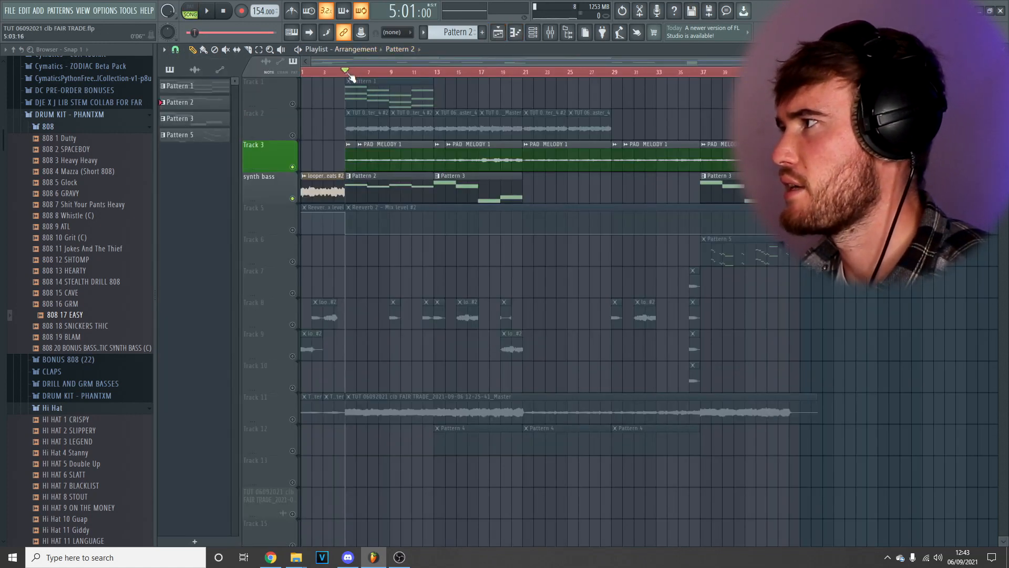
key(space)
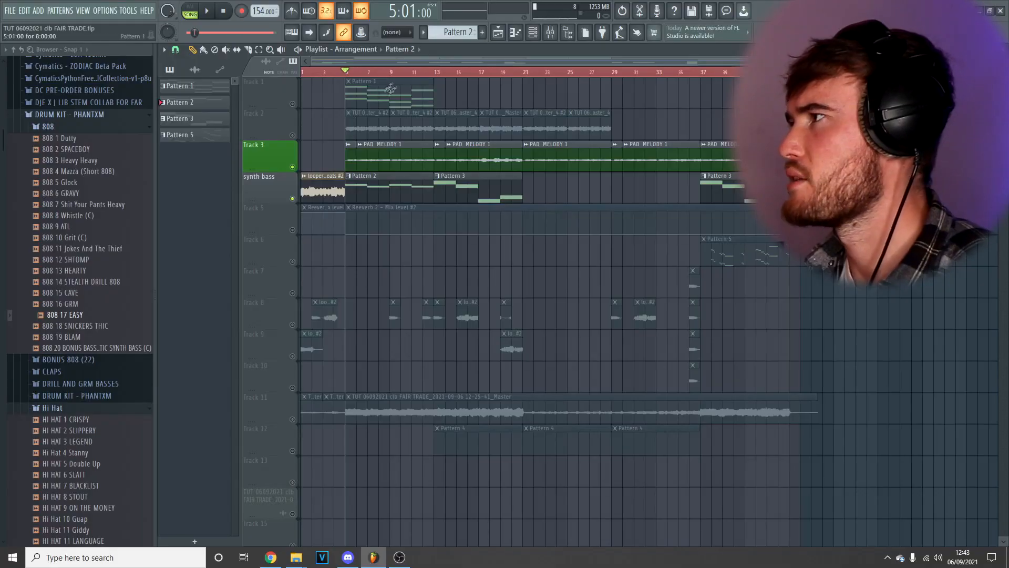
Step: Open Pattern 1's Purity chords in the piano roll and mark the notes of bars 5 to 8
double_click(388, 94)
scroll(327, 281, down, 2)
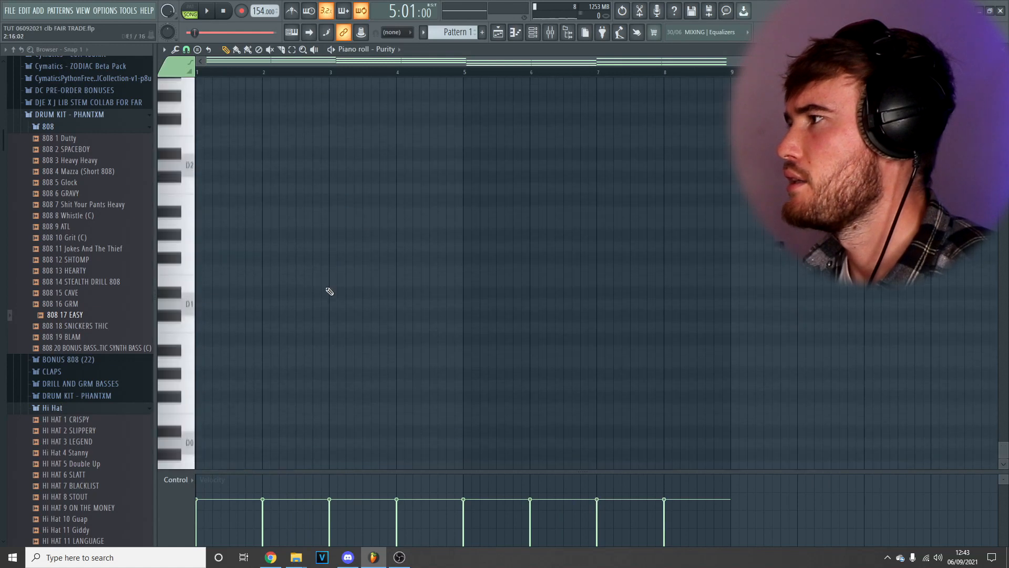
scroll(339, 292, up, 3)
scroll(346, 296, up, 4)
scroll(346, 296, down, 1)
drag(781, 363, 478, 146)
mouse_move(426, 283)
mouse_down()
mouse_move(244, 154)
mouse_move(192, 144)
mouse_up()
drag(761, 410, 472, 77)
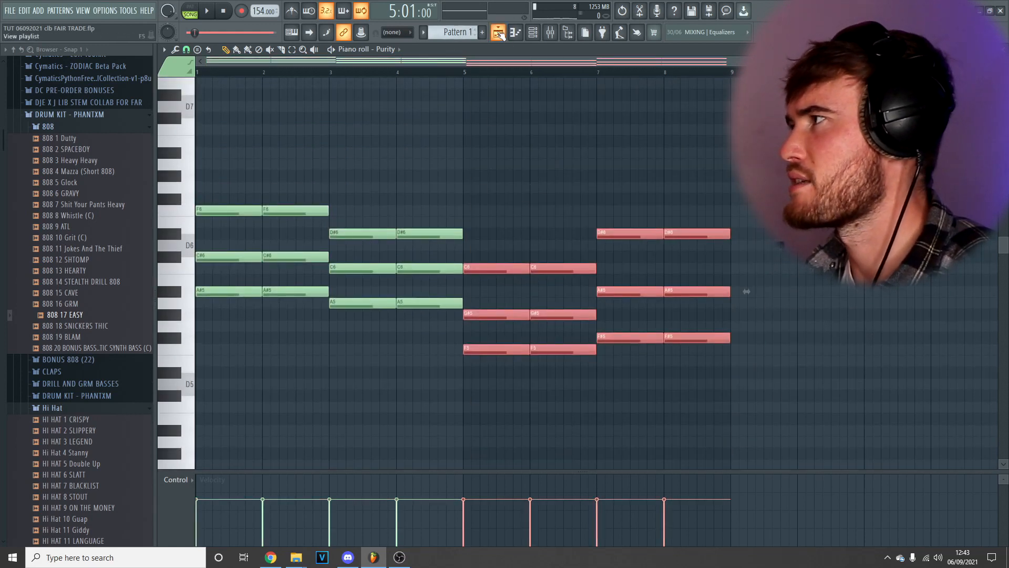
Step: Open Pattern 3 from the synth bass track in the piano roll, examine its notes, and return to the playlist
click(498, 33)
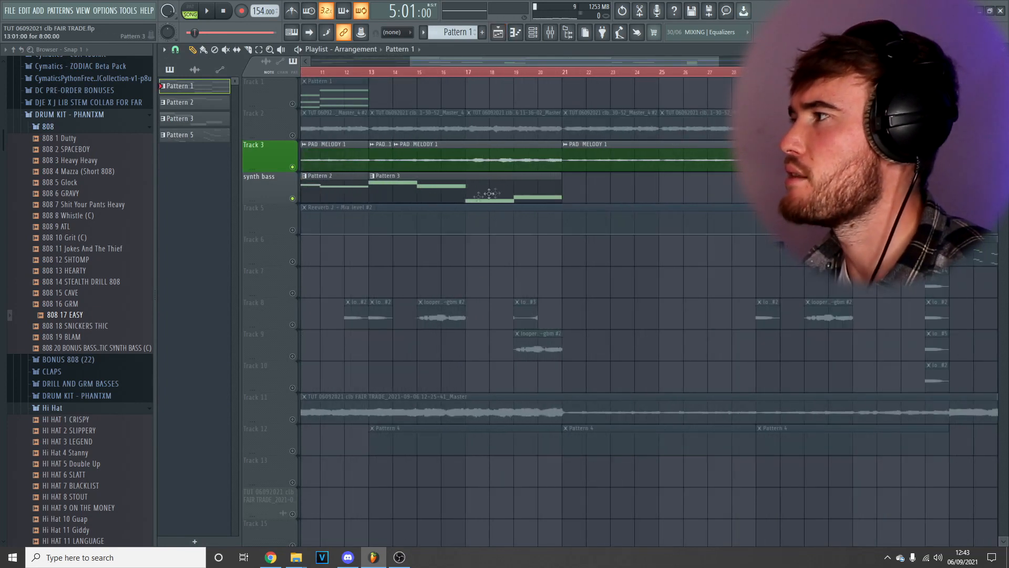
double_click(478, 197)
scroll(476, 229, down, 2)
drag(462, 169, 713, 125)
click(498, 33)
Step: Play the arrangement from bar 13 to hear Pattern 3's synth bass with the pad melody
scroll(468, 153, down, 3)
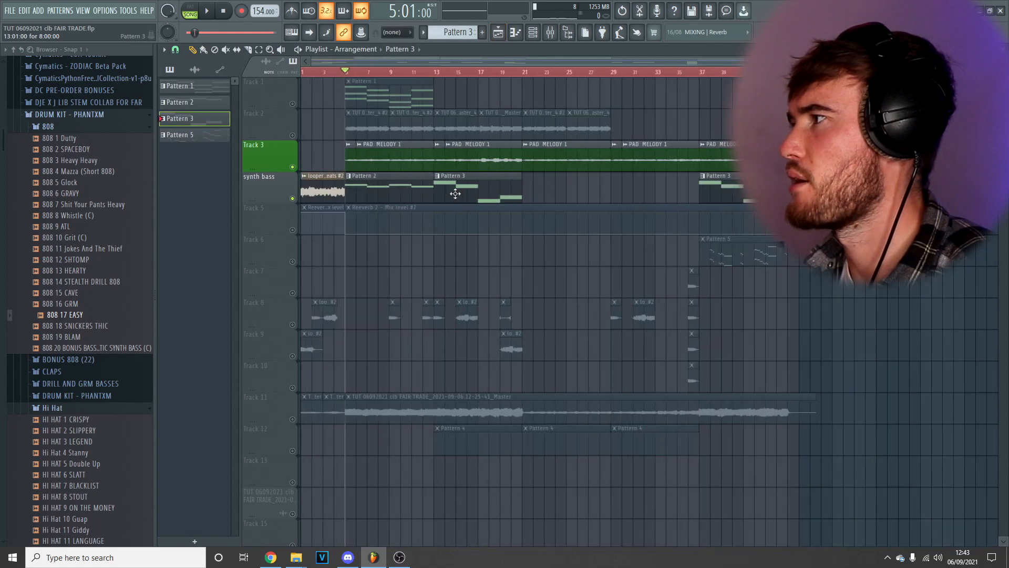
click(435, 76)
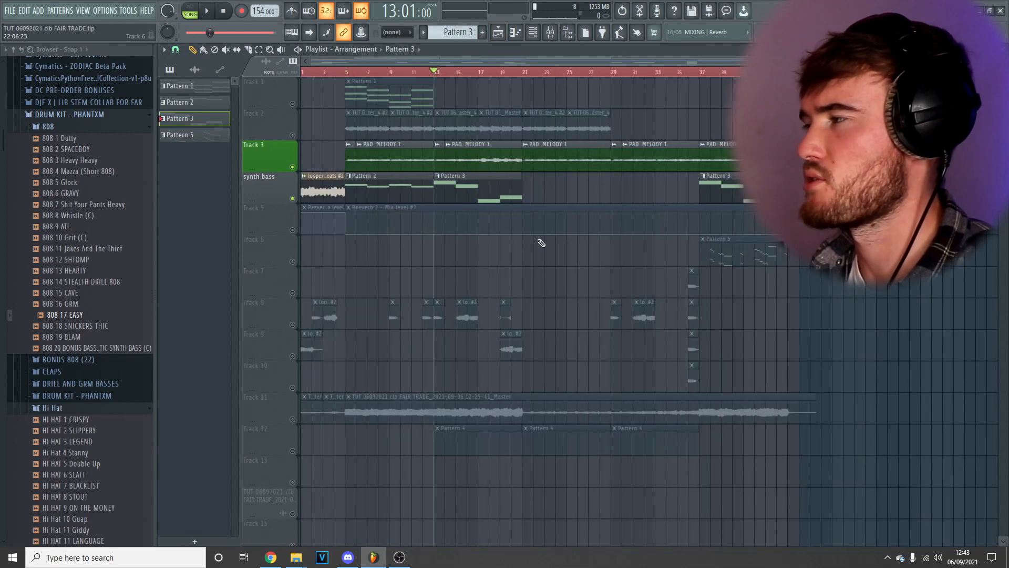
key(space)
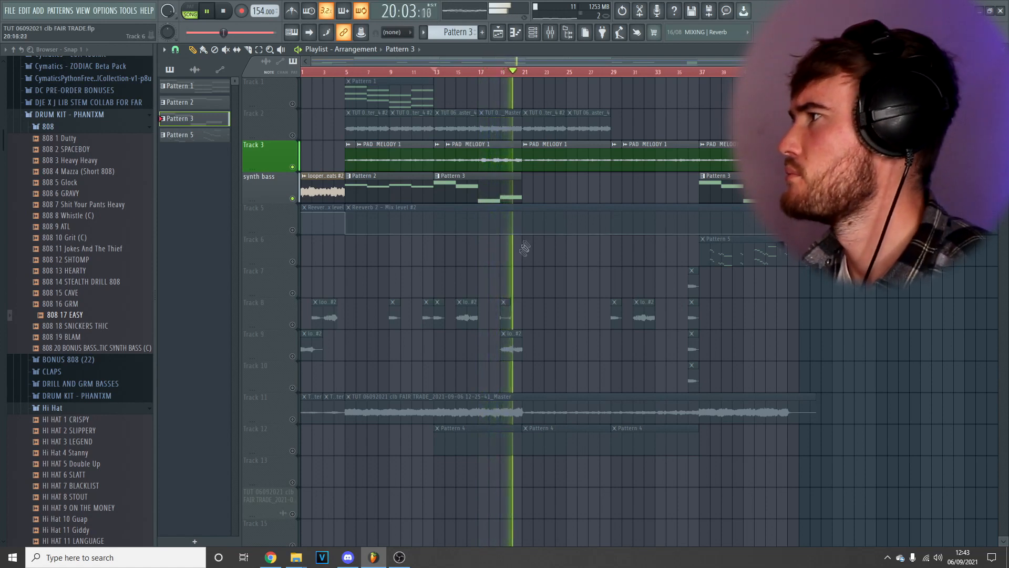
Step: Stop playback and delete the long vocal loop clip at the start of Track 10
key(space)
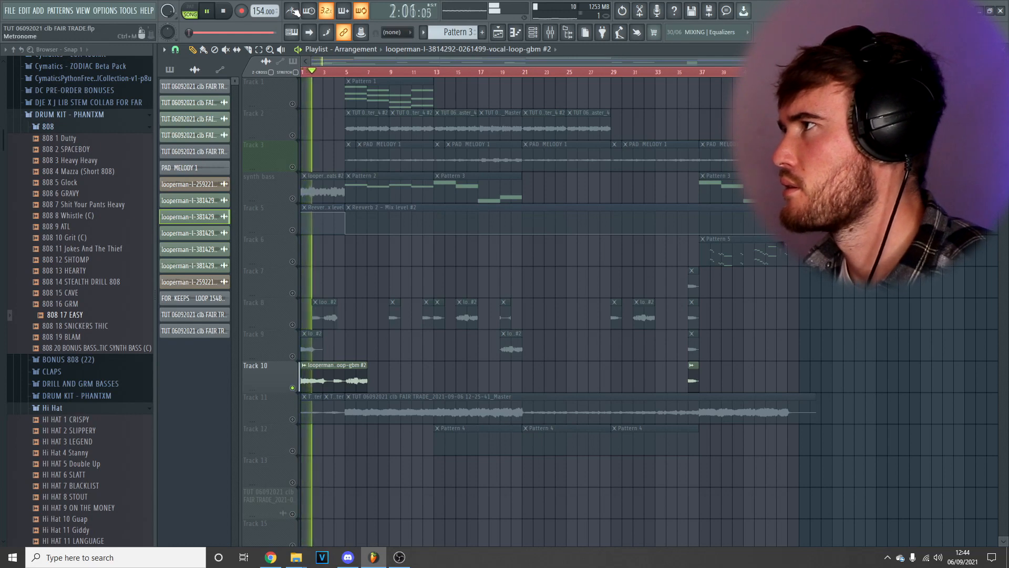
click(293, 10)
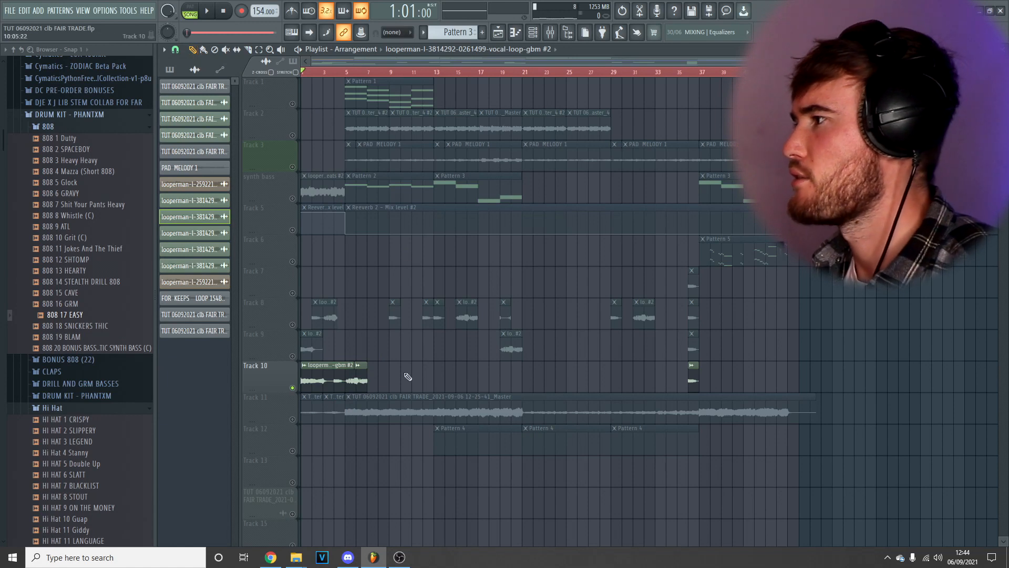
drag(408, 377, 302, 382)
key(Delete)
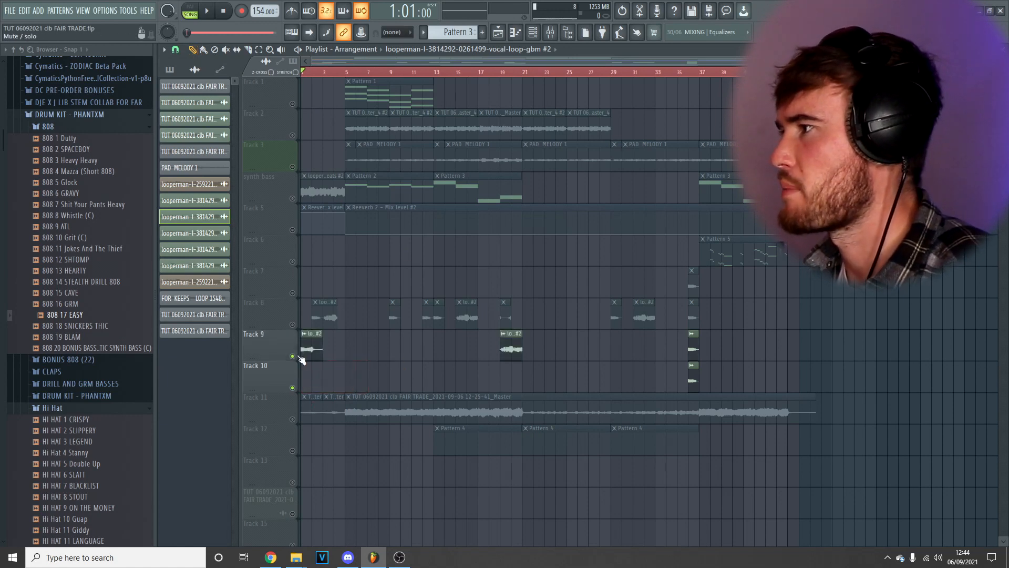
Step: Unmute Track 8, Track 7 and the pad melody's Track 3 in the playlist
click(293, 324)
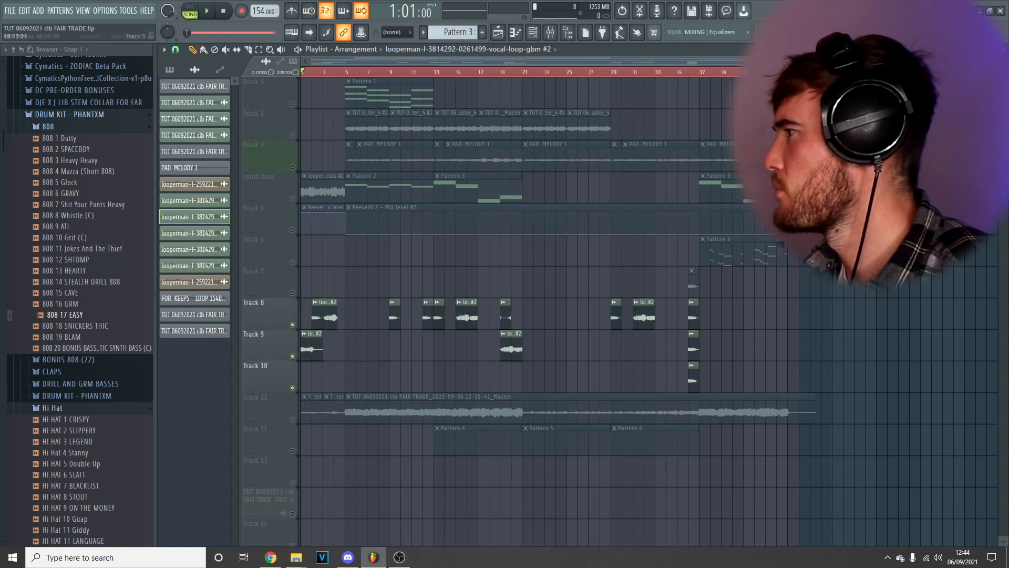
click(293, 293)
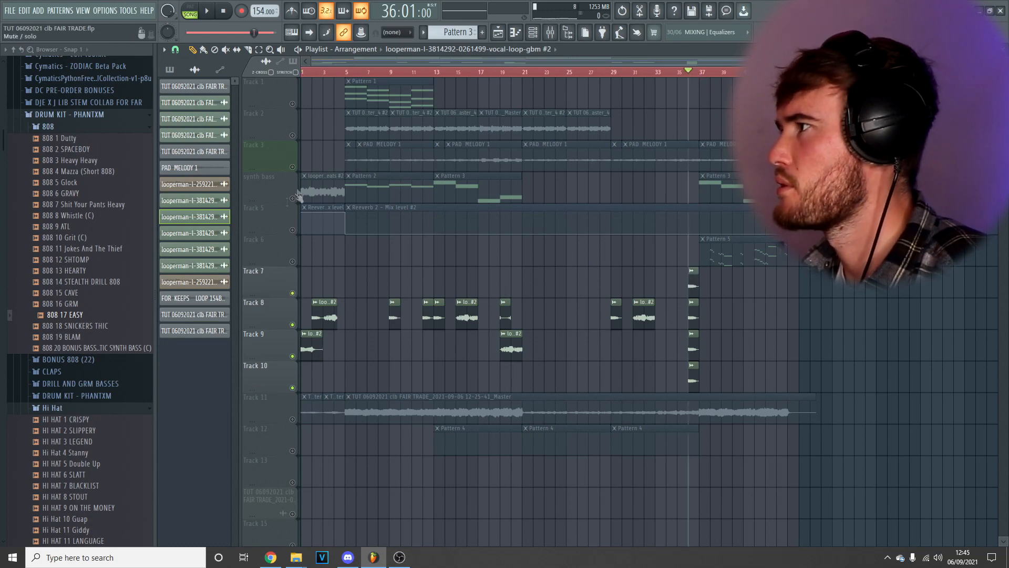
click(293, 168)
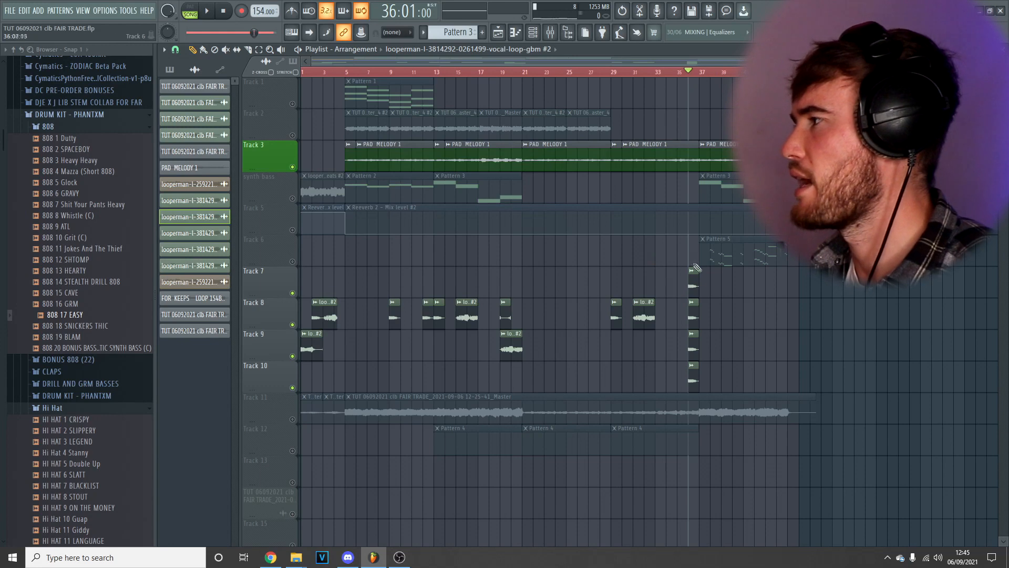
Step: Examine the sampler settings, including pitch and time stretching, of the stacked vocal loop clips at bar 36
double_click(690, 284)
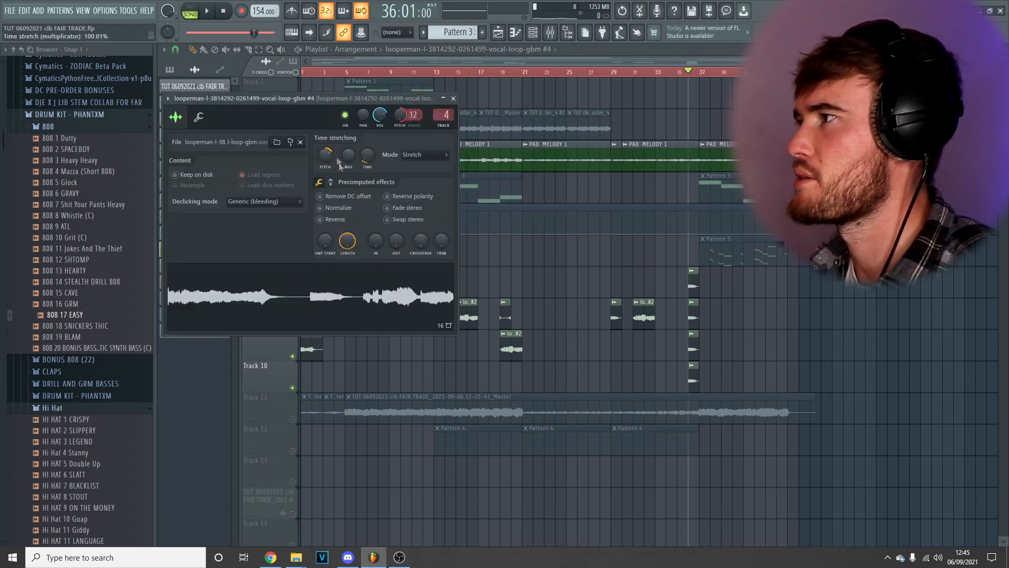
click(453, 99)
double_click(694, 318)
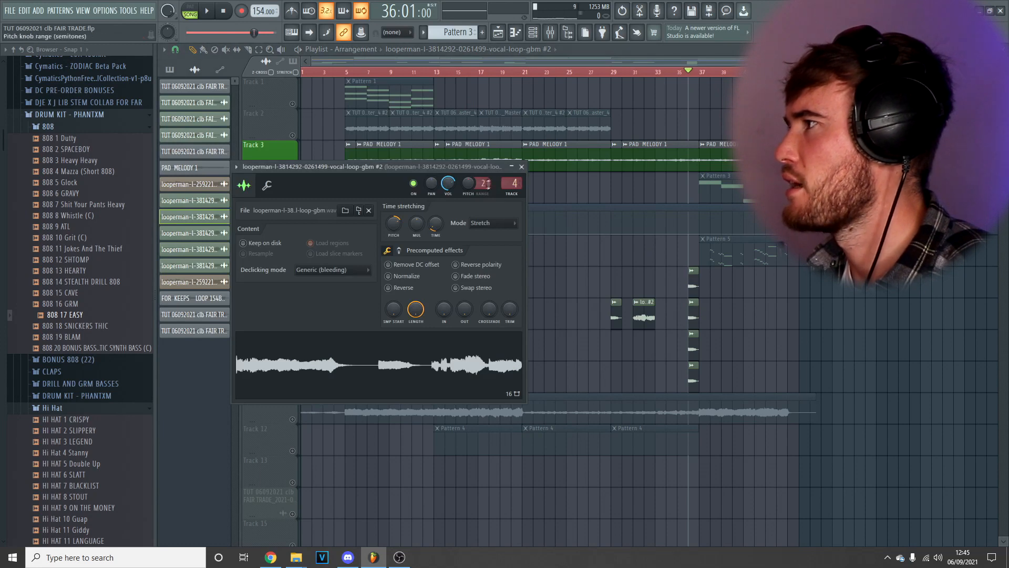
click(693, 350)
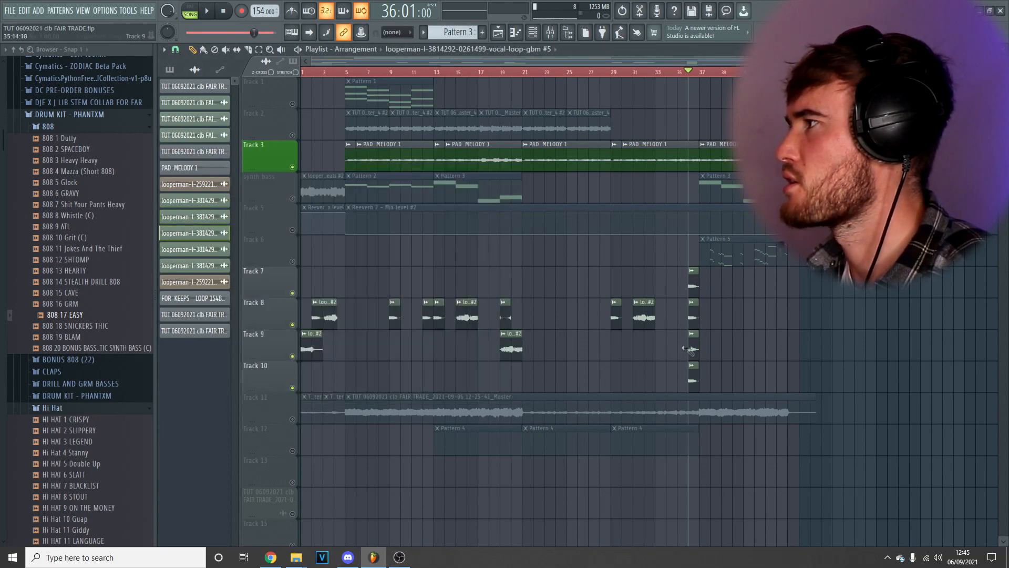
double_click(694, 345)
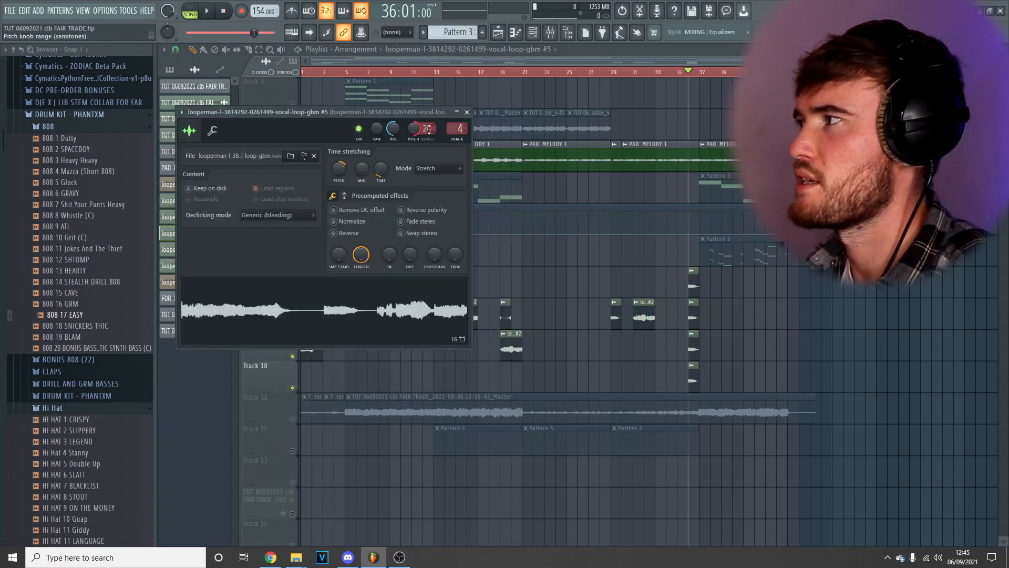
click(466, 112)
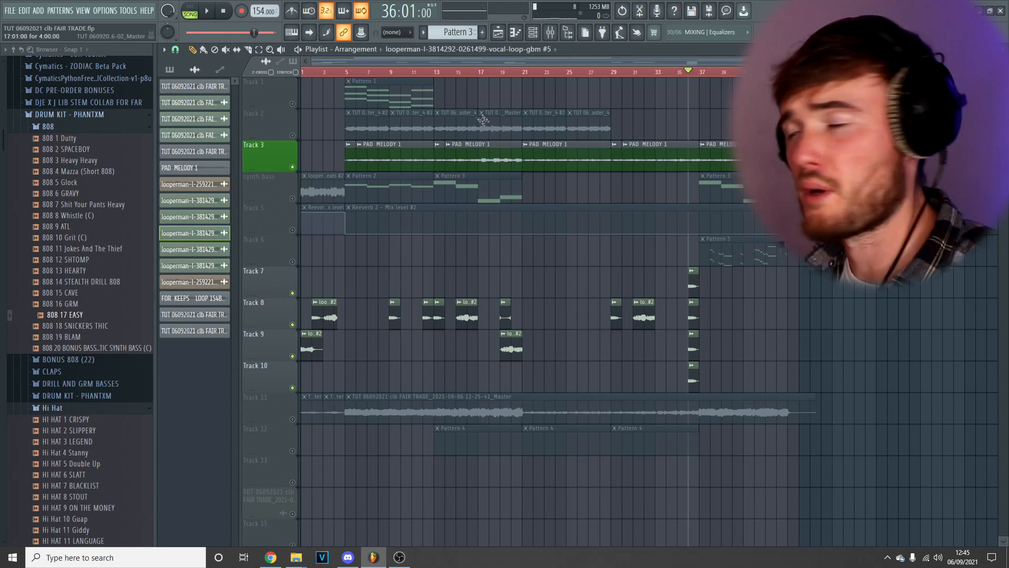
Step: Unmute the synth bass track and play from bar 9 to hear the vocal chops with the pad melody and bass
click(345, 73)
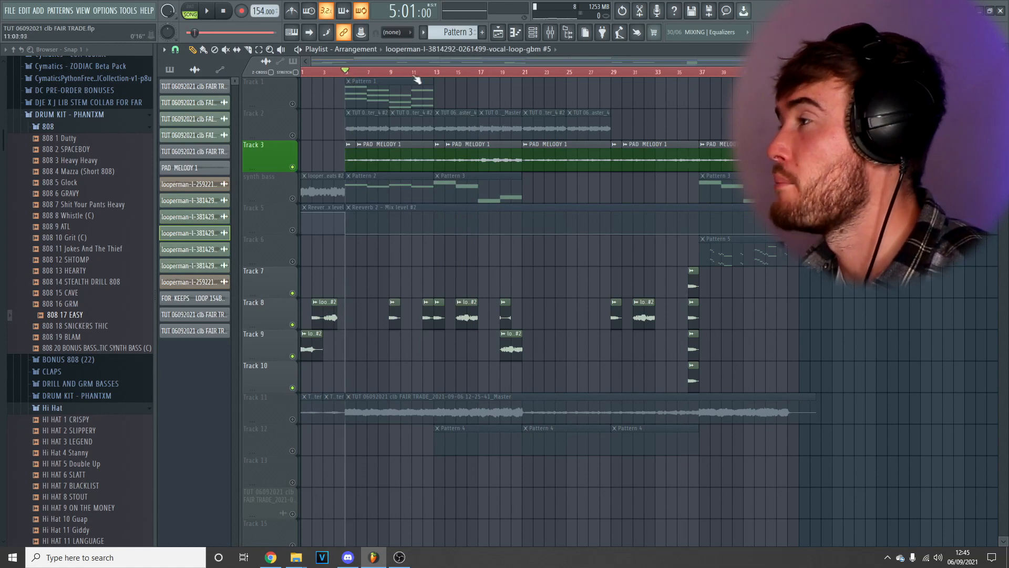
drag(407, 75, 394, 72)
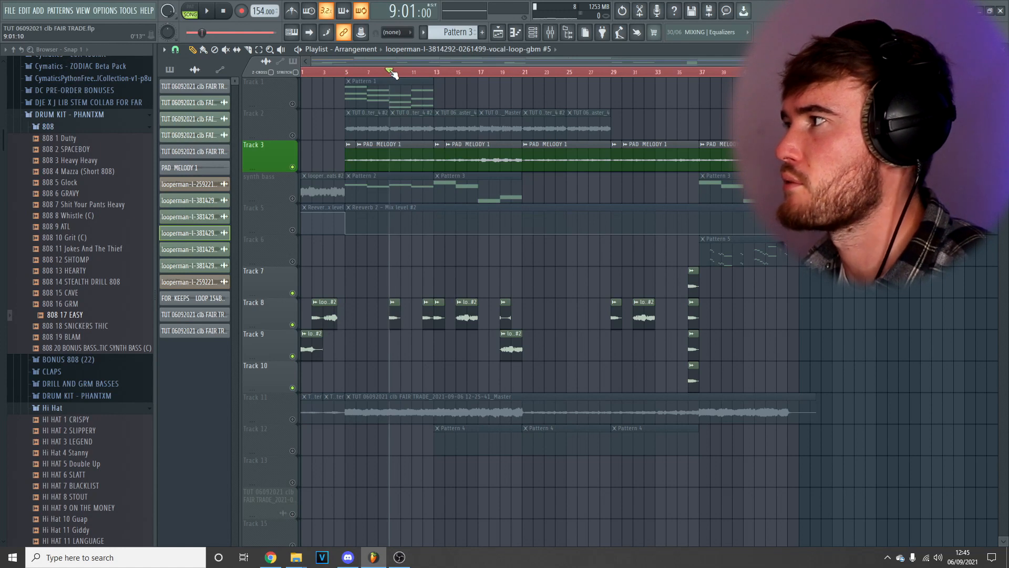
click(293, 198)
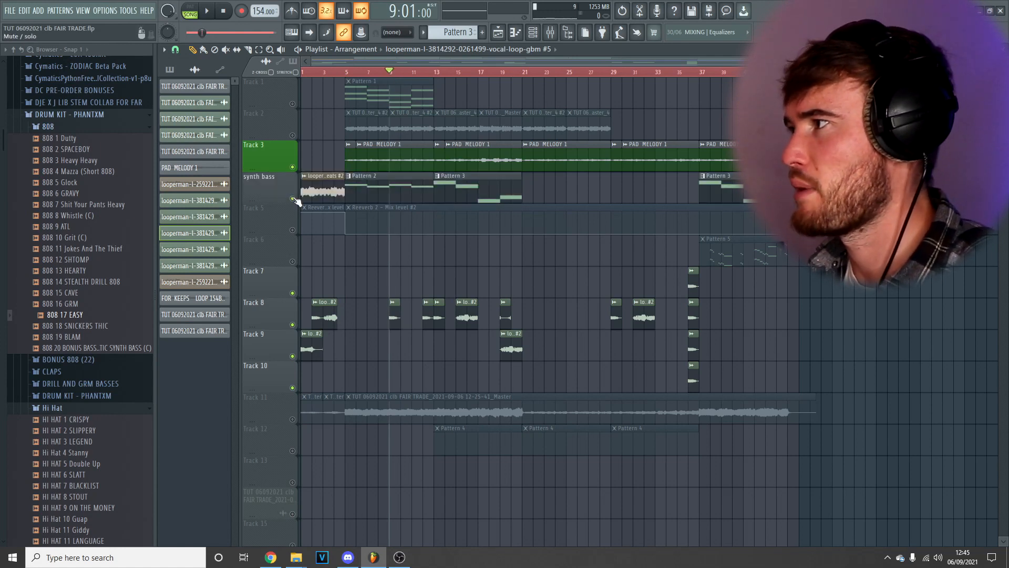
key(space)
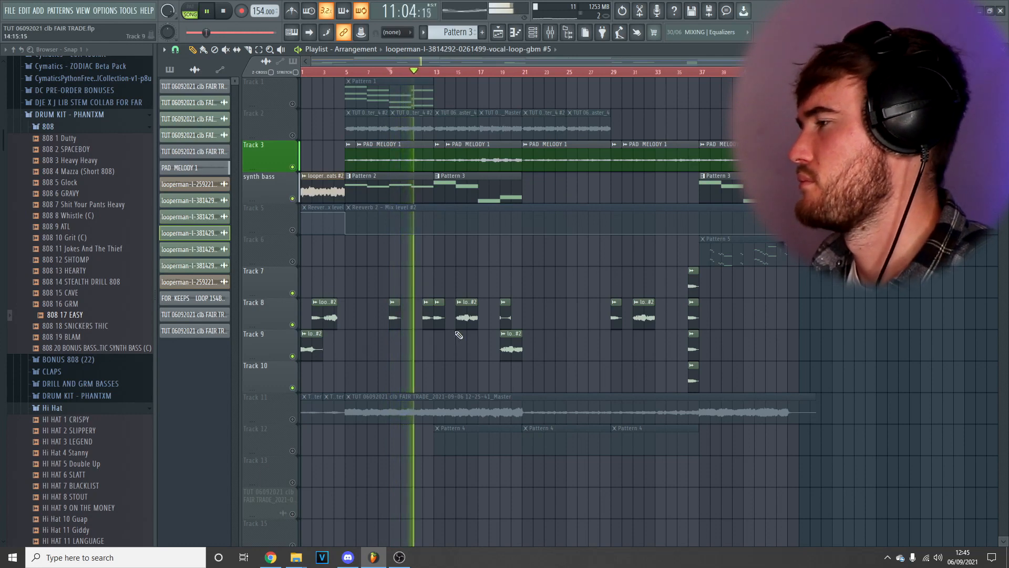
scroll(452, 337, up, 2)
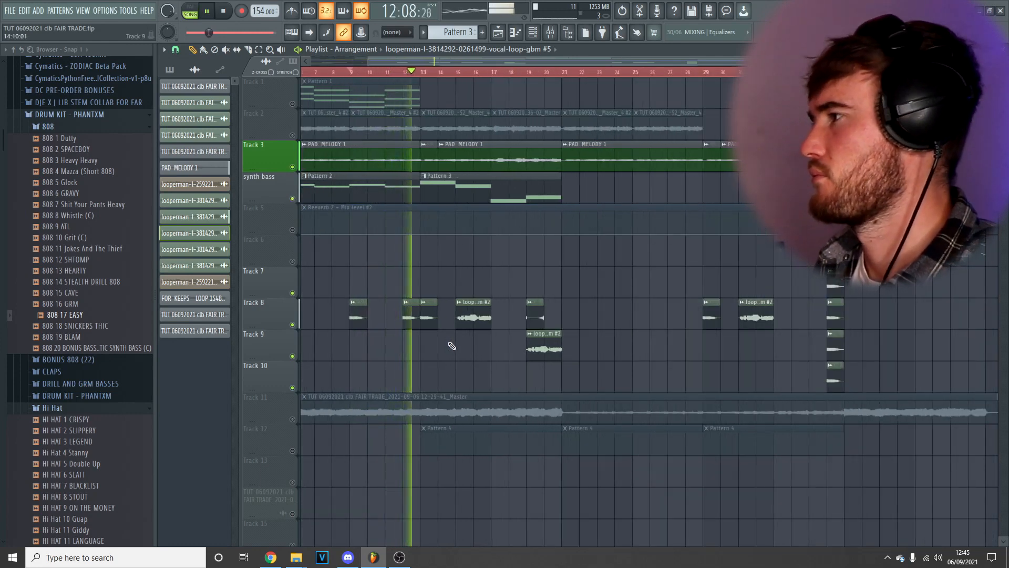
scroll(453, 345, down, 2)
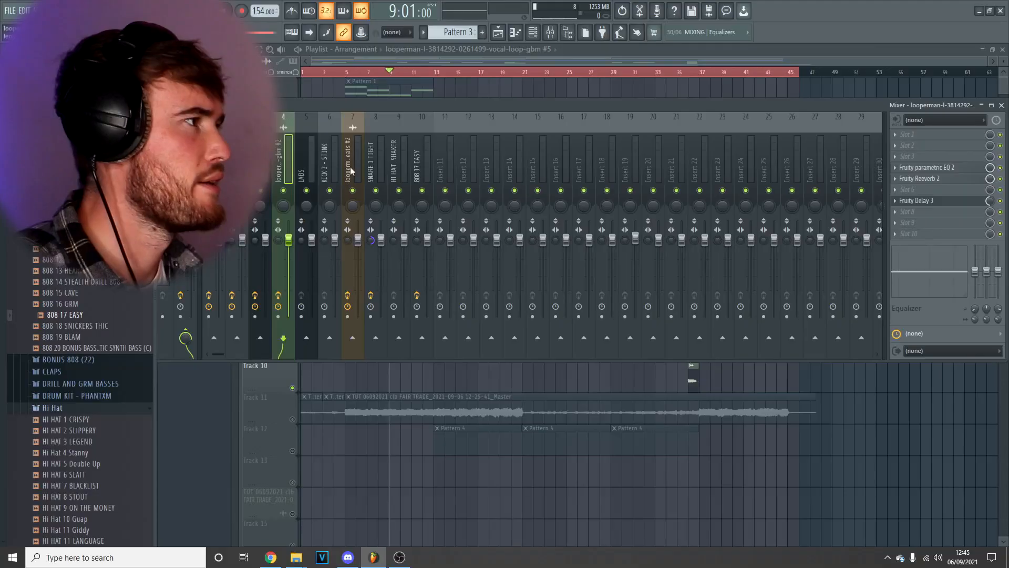
Step: Open Fruity Parametric EQ 2 on the vocal loop's mixer track 4 and apply the Radio preset
click(351, 170)
click(303, 174)
click(287, 163)
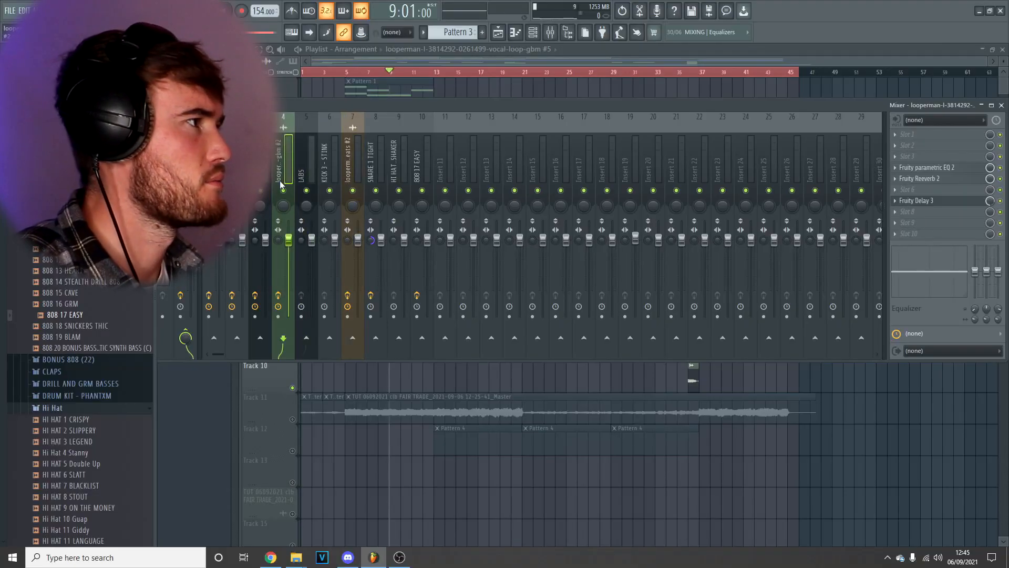
click(927, 167)
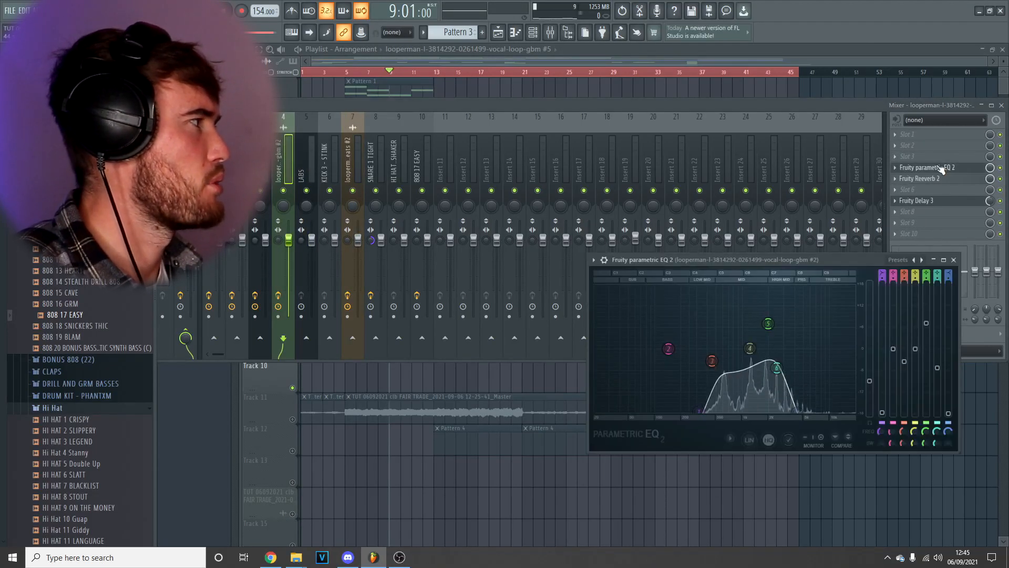
click(922, 259)
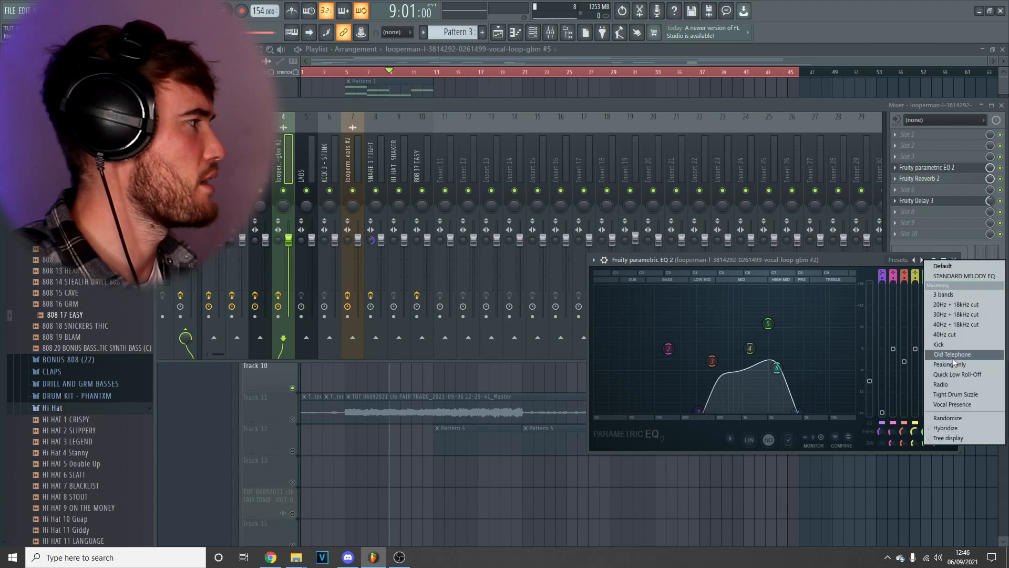
click(941, 384)
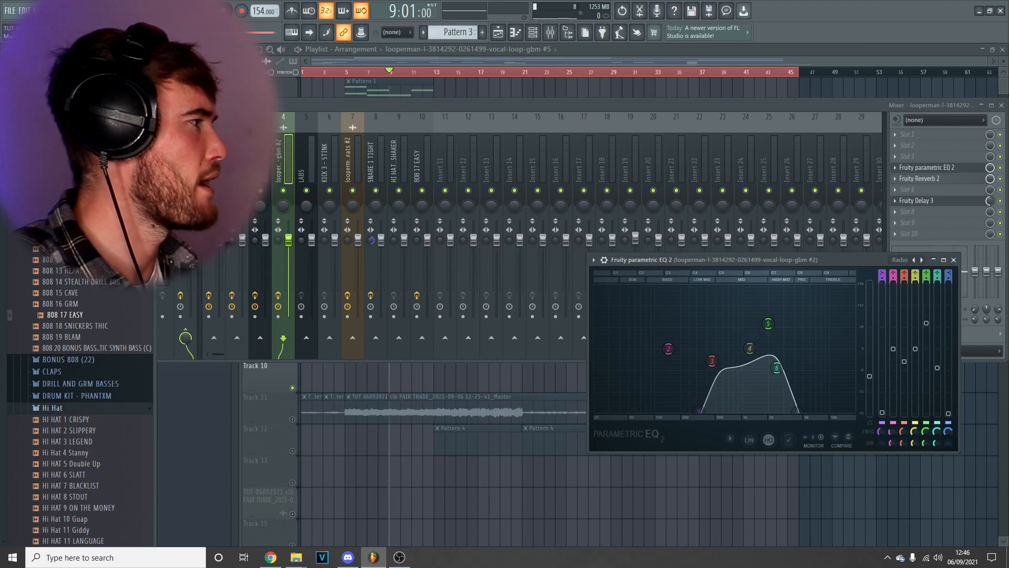
Step: Examine the vocal loop's Fruity Reeverb 2 and Fruity Delay 3 settings
click(928, 178)
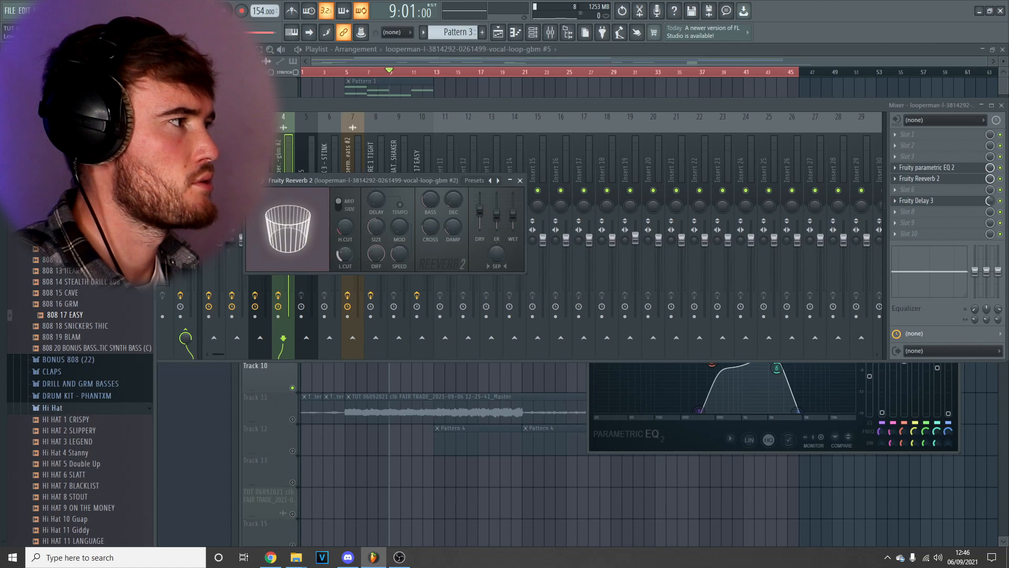
click(522, 180)
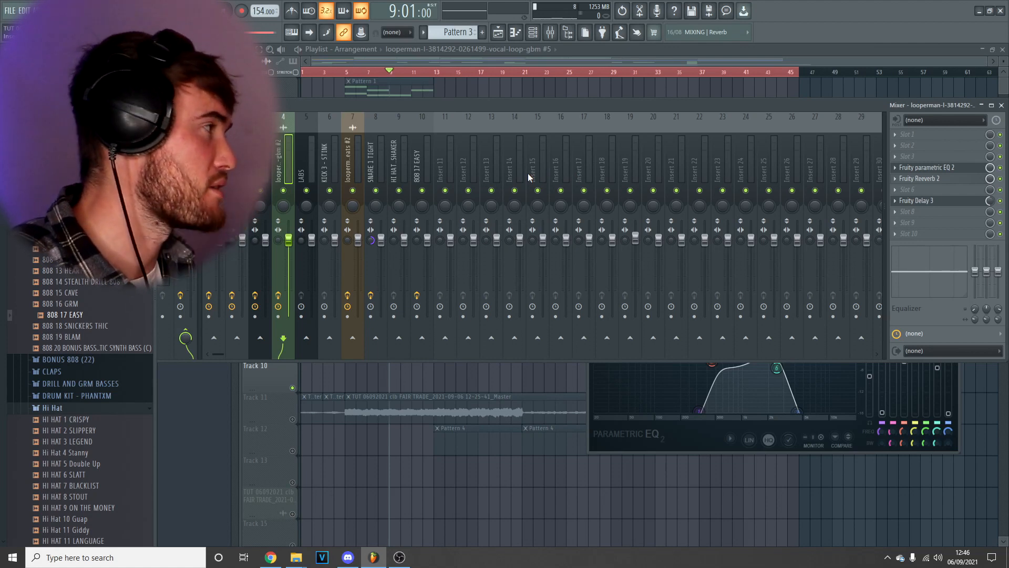
click(938, 202)
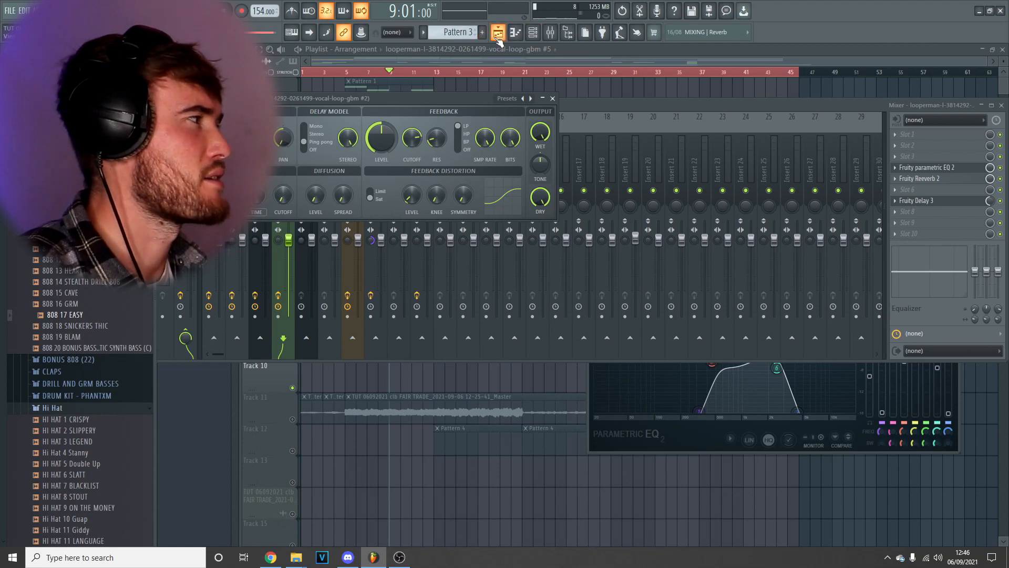
Step: Bypass the vocal loop's EQ, reverb and delay and play from bar 9 to hear the vocals dry
click(1001, 168)
click(1001, 179)
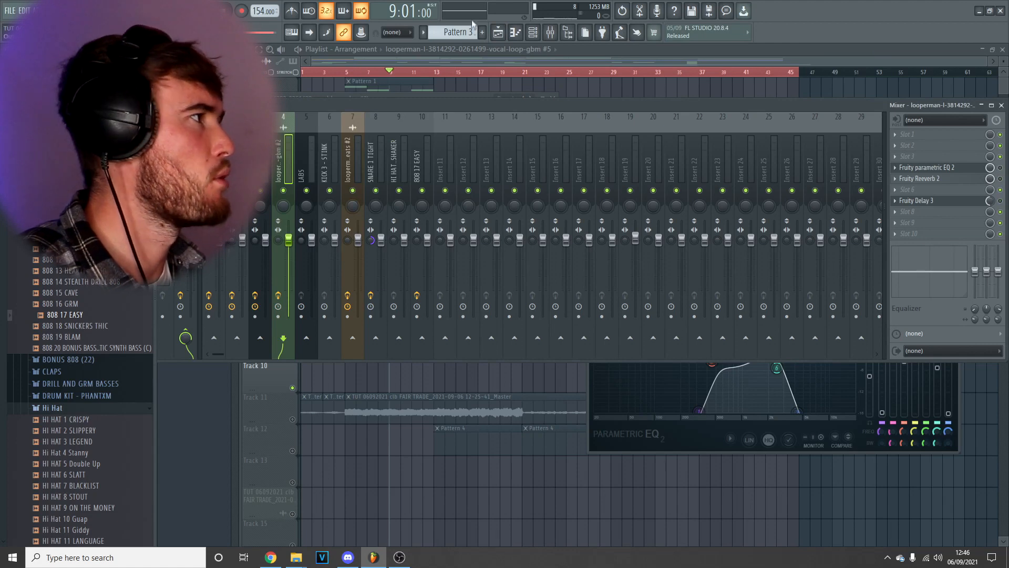
click(499, 34)
key(space)
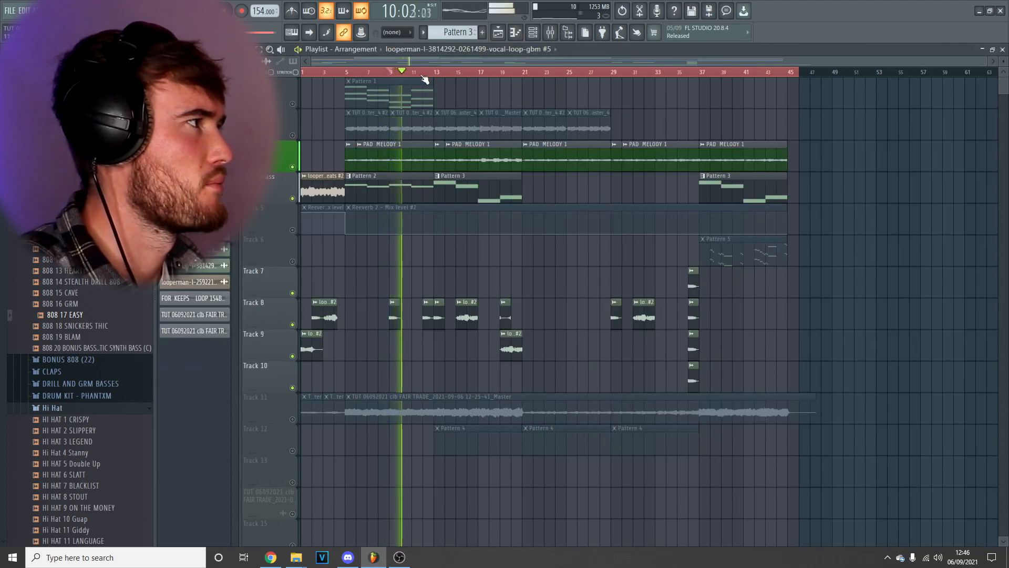
Step: Re-enable the vocal loop's EQ, reverb and delay and play from bar 12 to hear the processed vocals
key(F9)
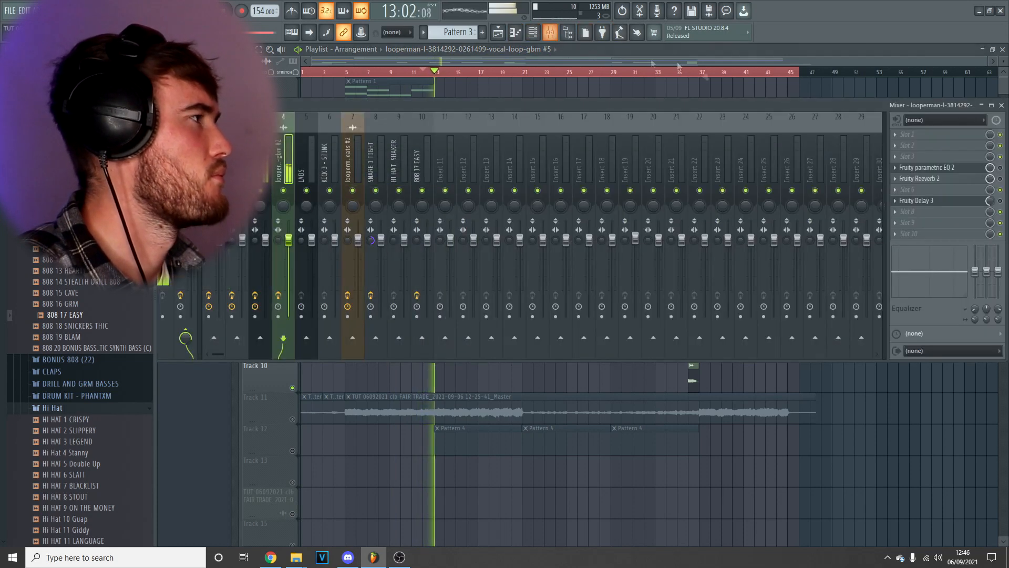
key(space)
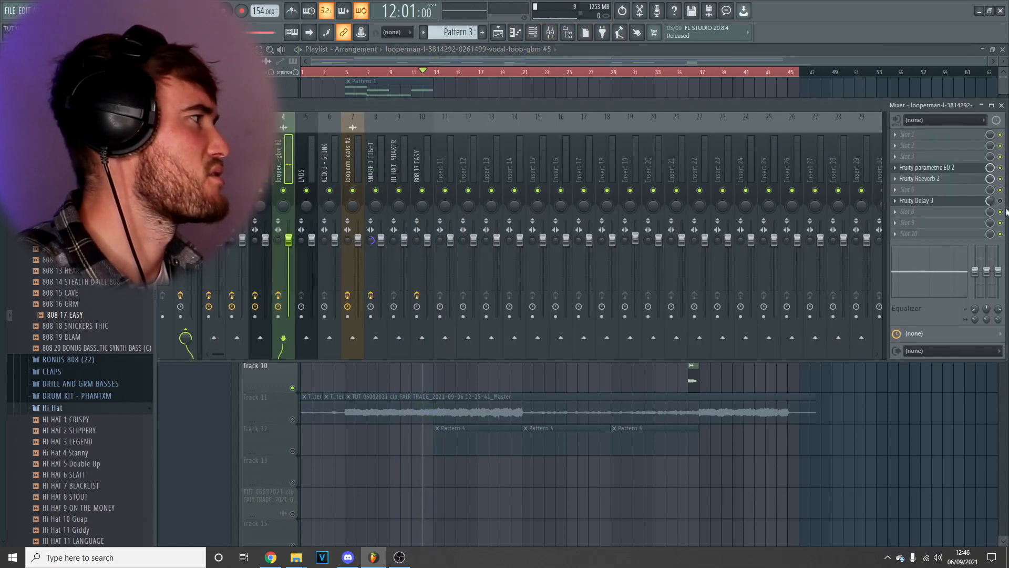
key(space)
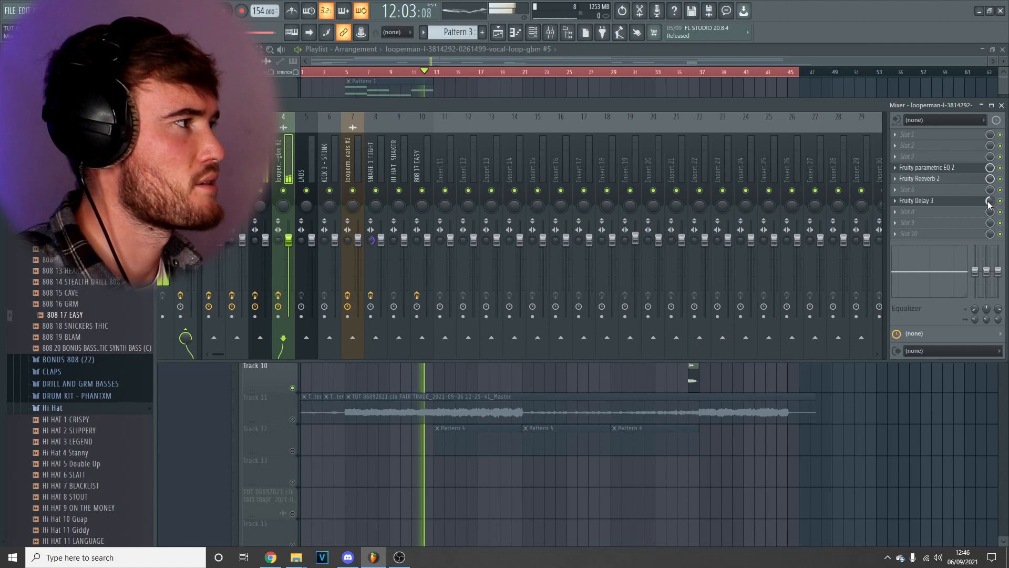
key(space)
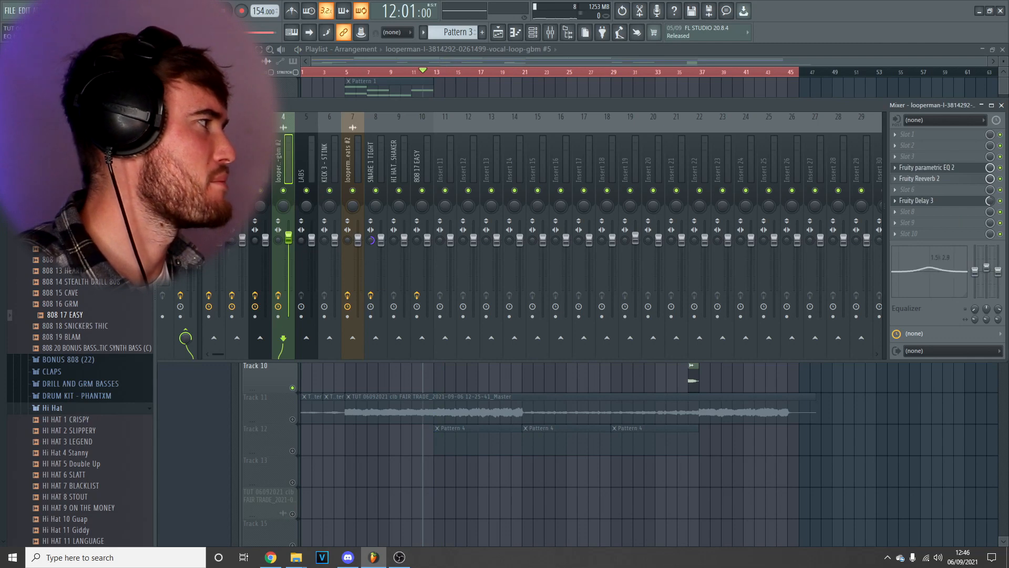
key(space)
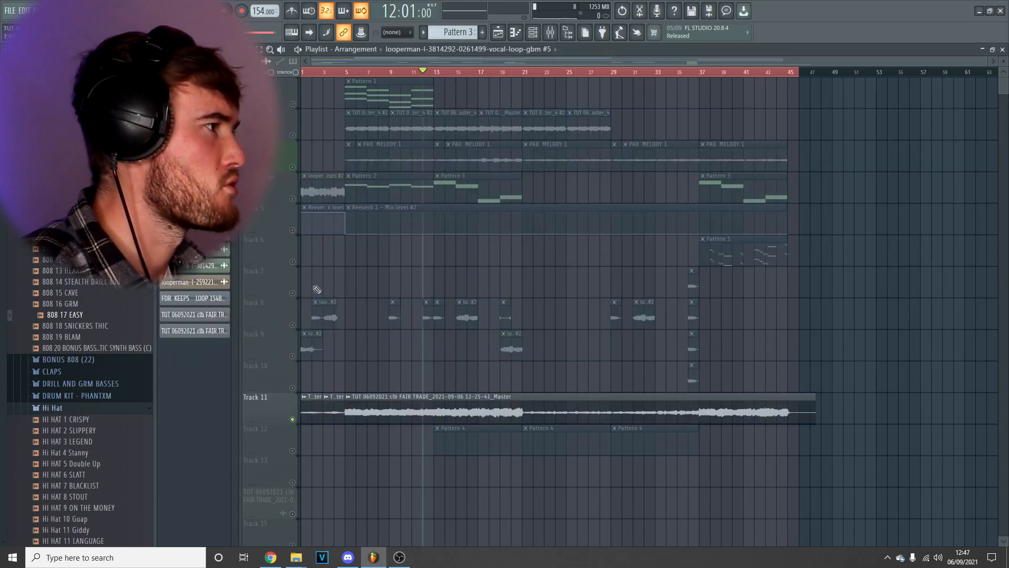
Step: Unmute Track 6, set the playback position to bar 37 and open the Omnisphere instrument
click(294, 261)
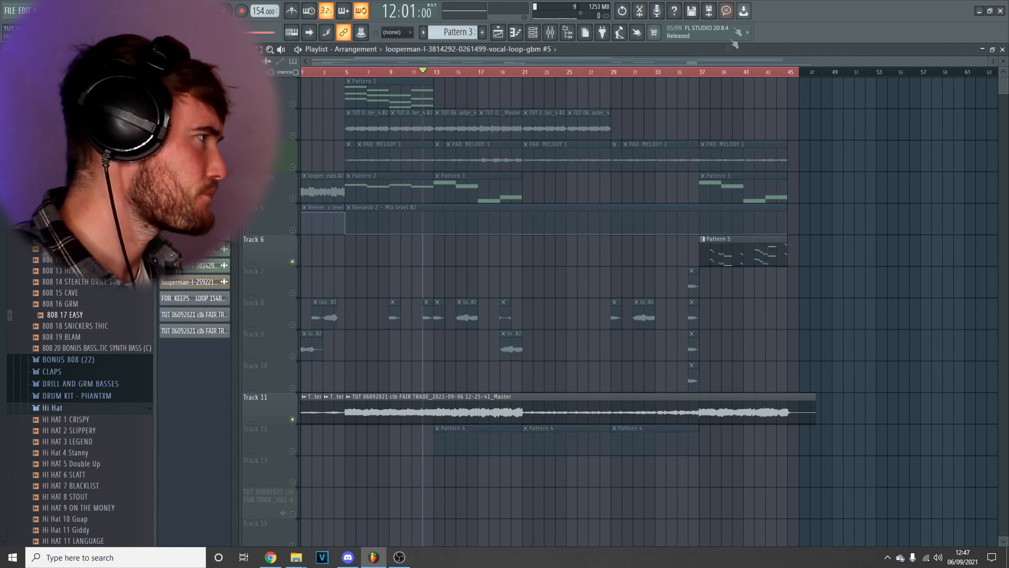
click(702, 74)
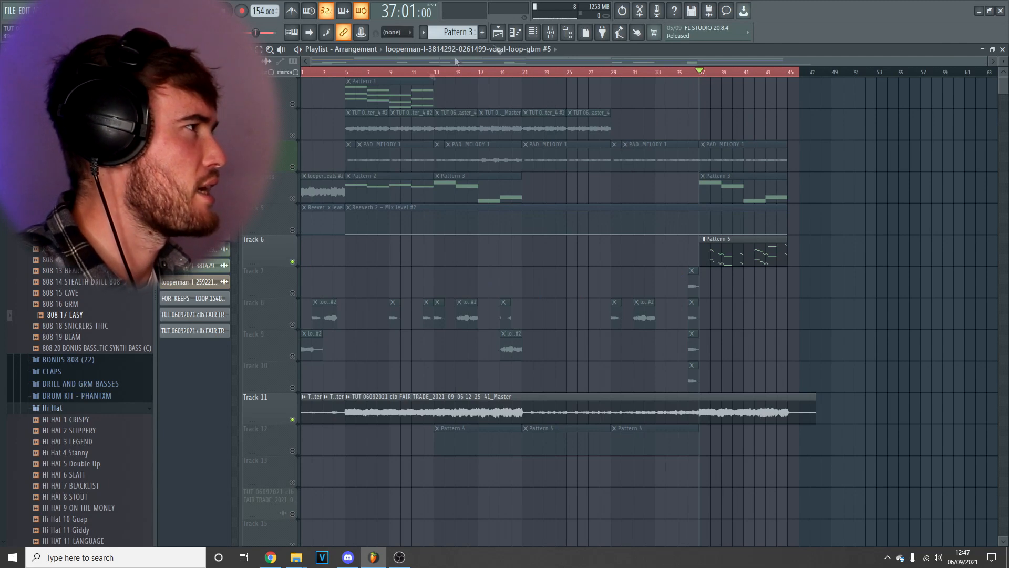
click(533, 35)
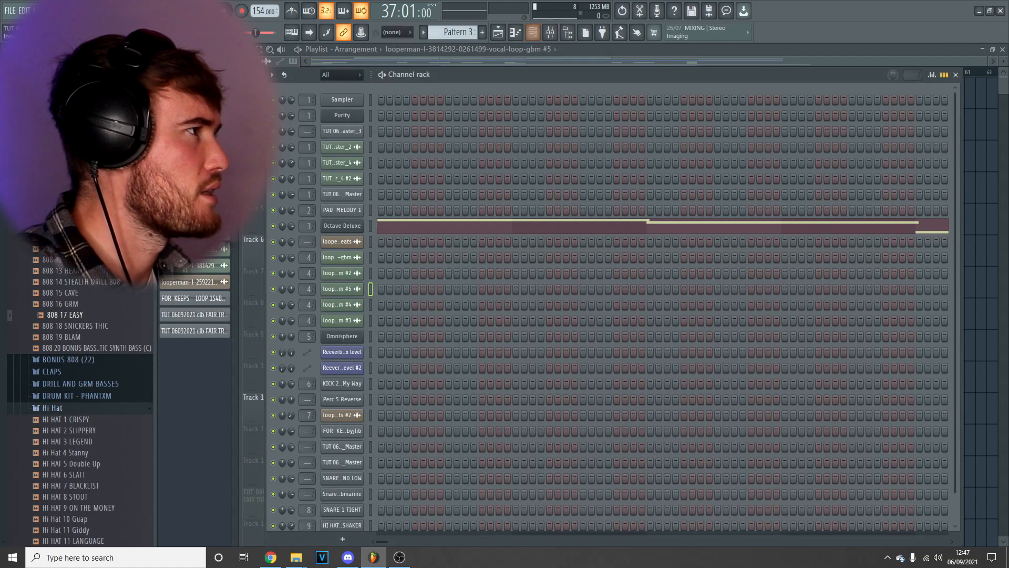
click(353, 338)
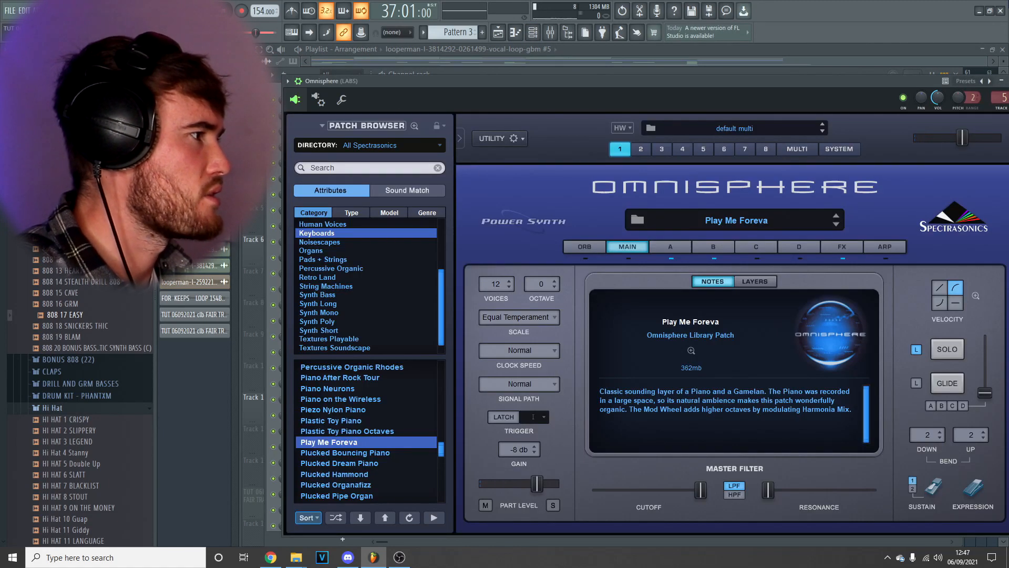
Step: Close the Omnisphere instrument, review its Pattern 5 notes in the piano roll during playback from bar 37, and return to the playlist
drag(912, 107, 822, 134)
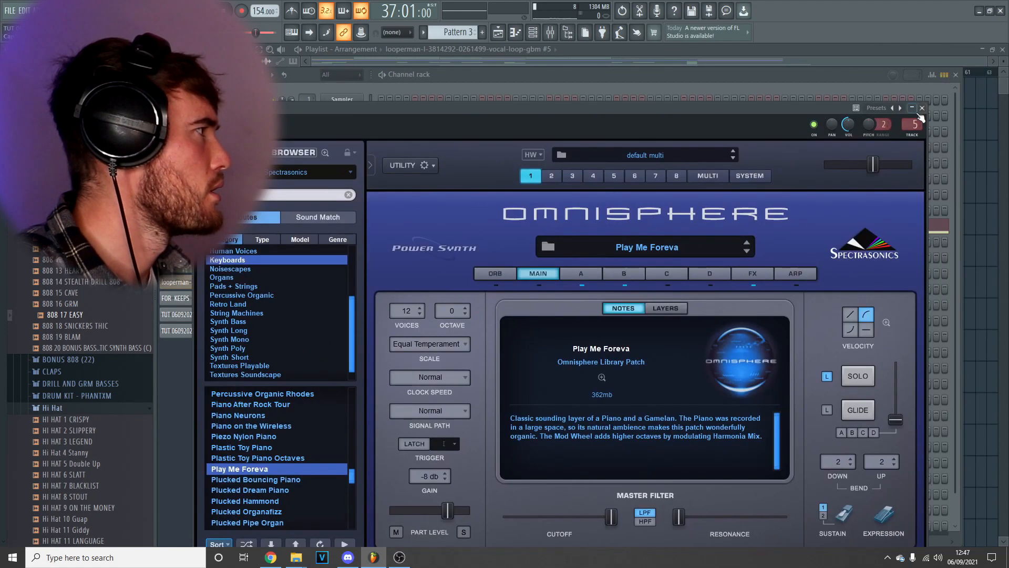
click(922, 108)
key(F6)
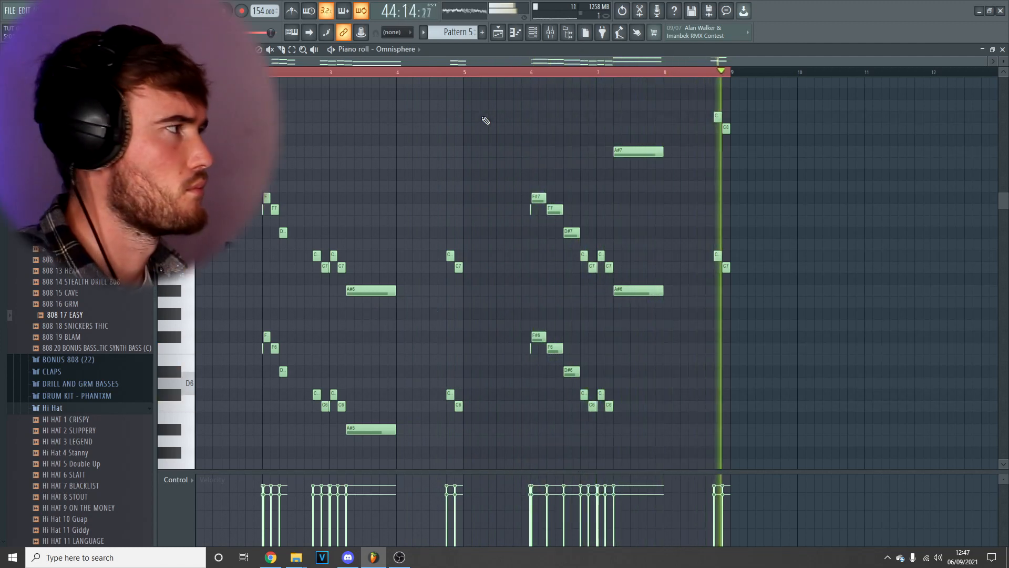
key(space)
key(F5)
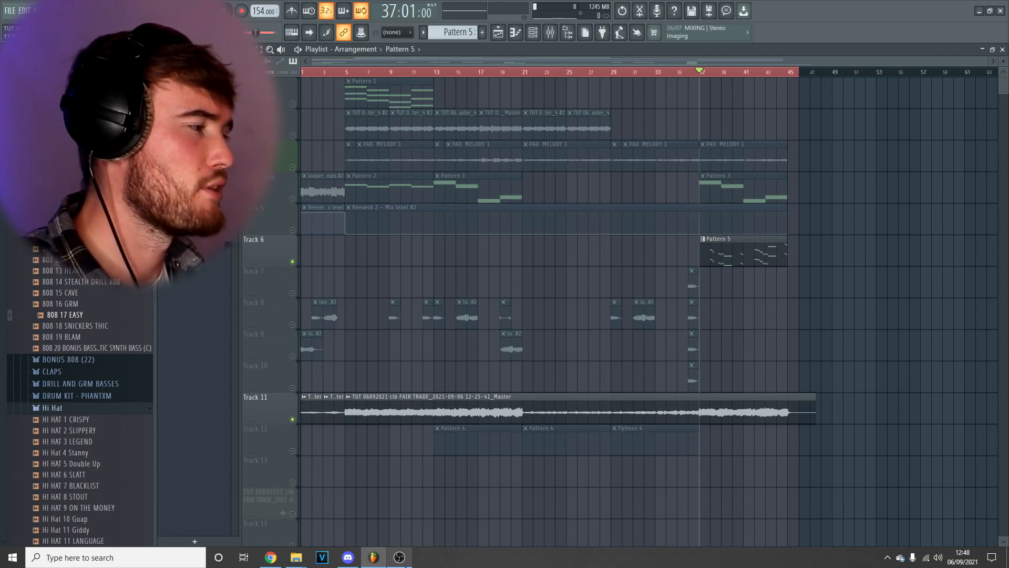
Step: Unmute Track 12 and filter the channel rack to show only the Unsorted channels
click(293, 451)
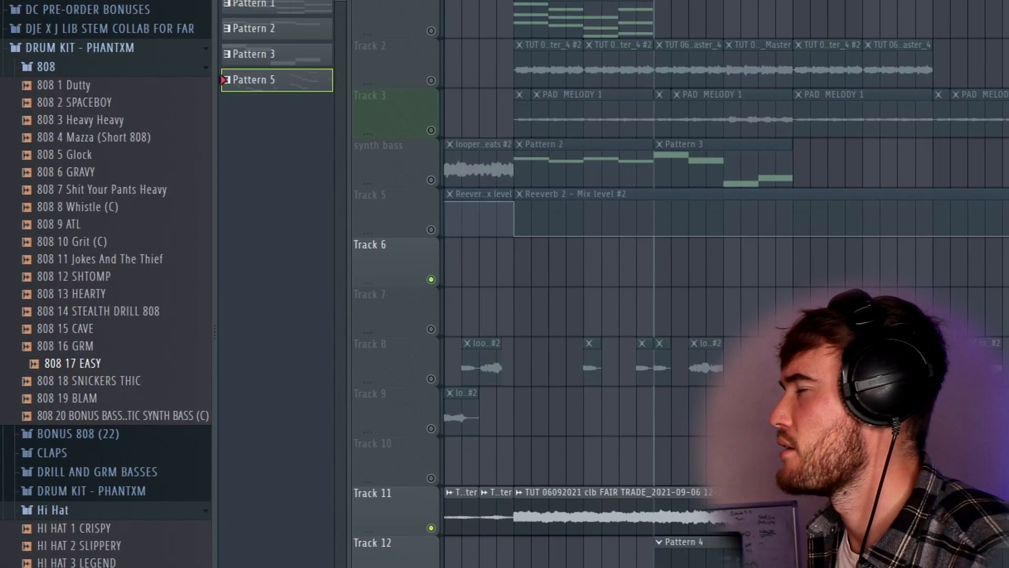
click(339, 74)
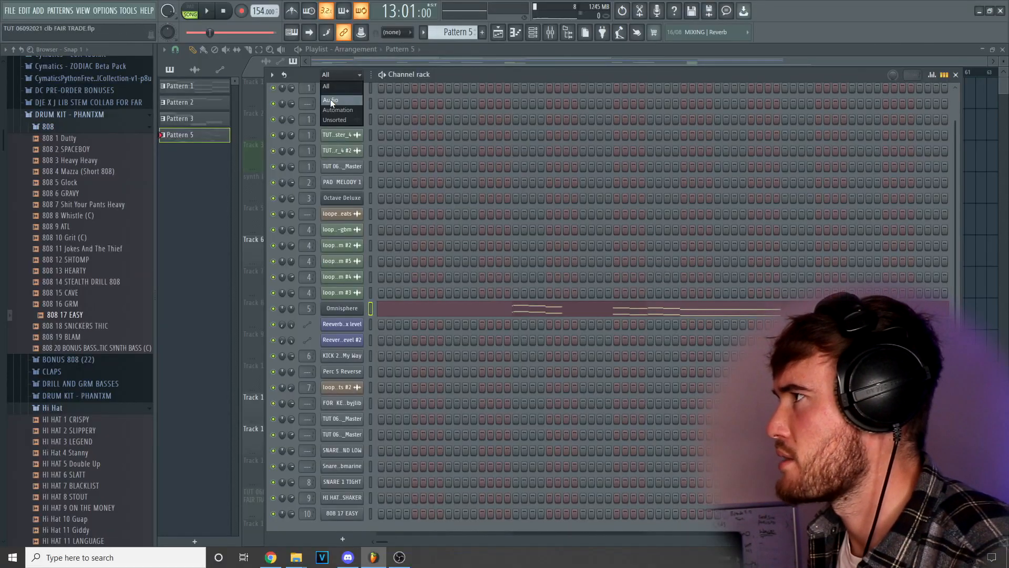
click(339, 119)
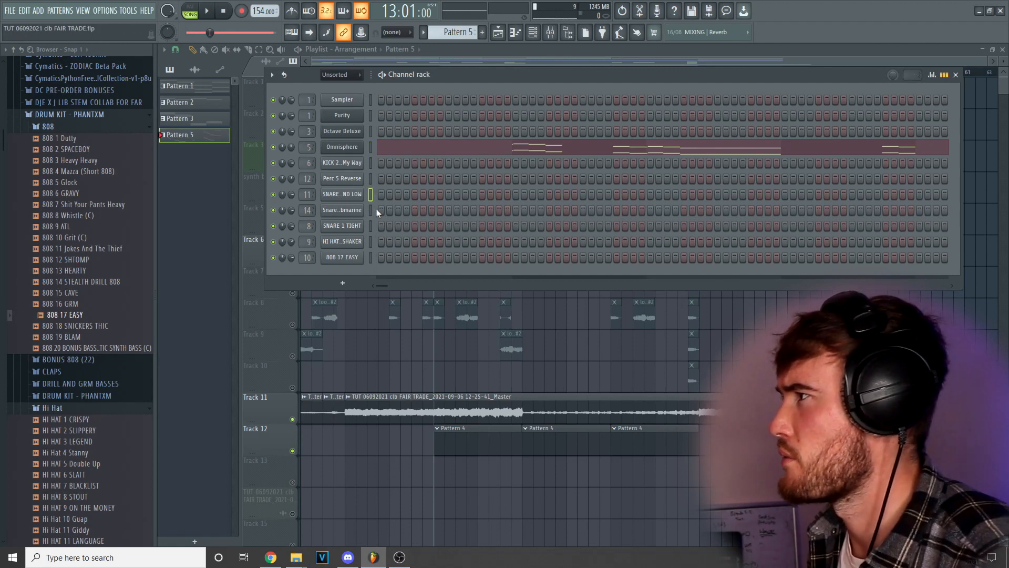
Step: Examine the sampler settings of the Snare 9 - Snare Submarine and SNARE 1 MARCHING BAND LOW channels
click(347, 212)
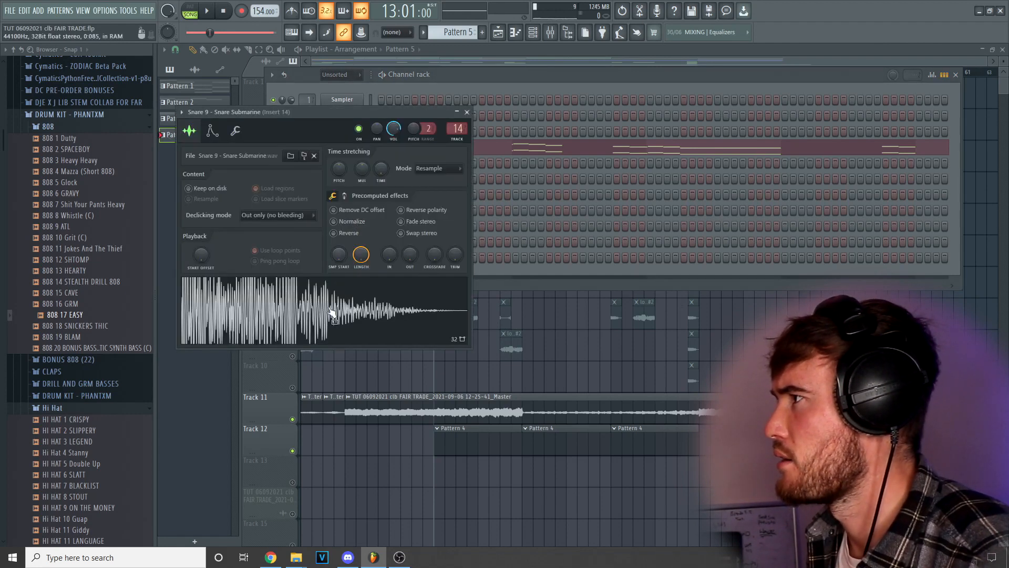
click(467, 112)
click(362, 197)
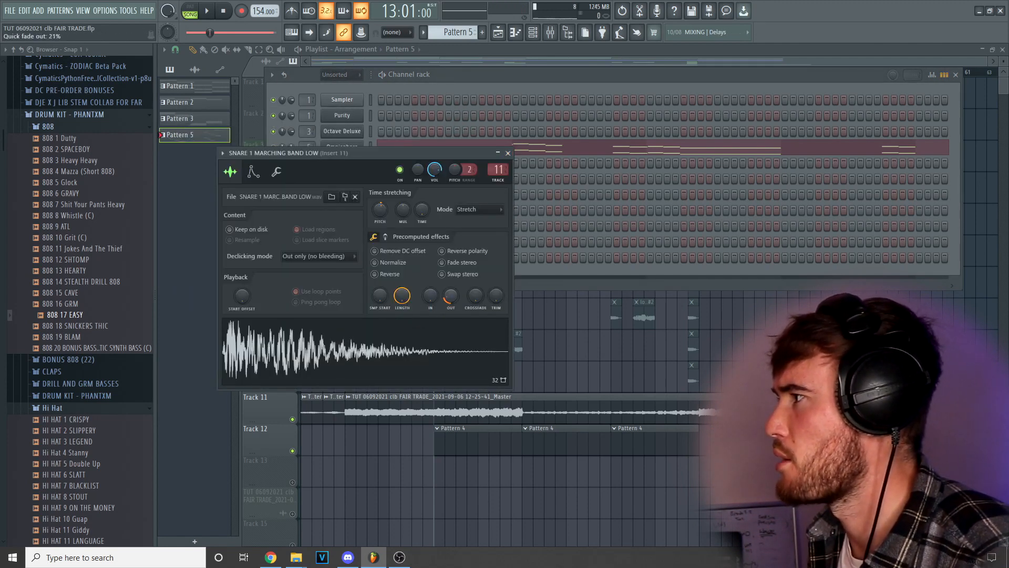
click(508, 153)
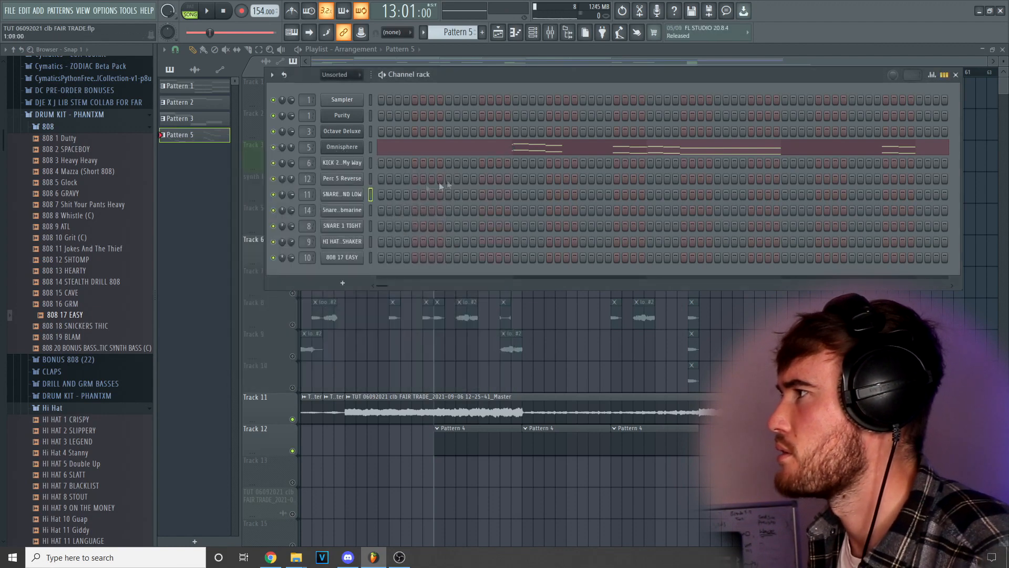
Step: Program SNARE 1 MARCHING BAND LOW hits on step 9 of all eight bars and add a Snare Submarine hit on step 3 of bar 2
click(583, 192)
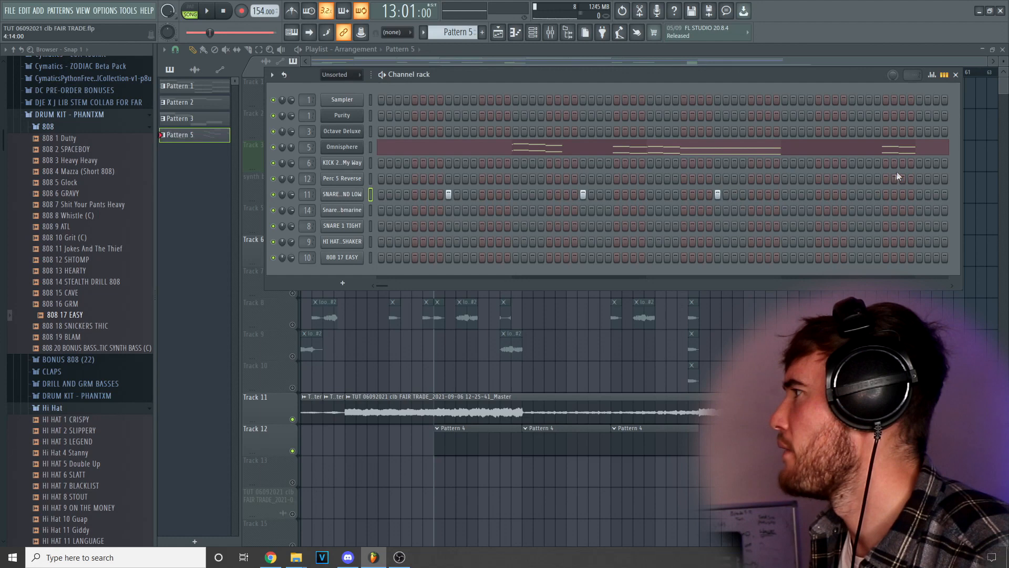
right_click(345, 195)
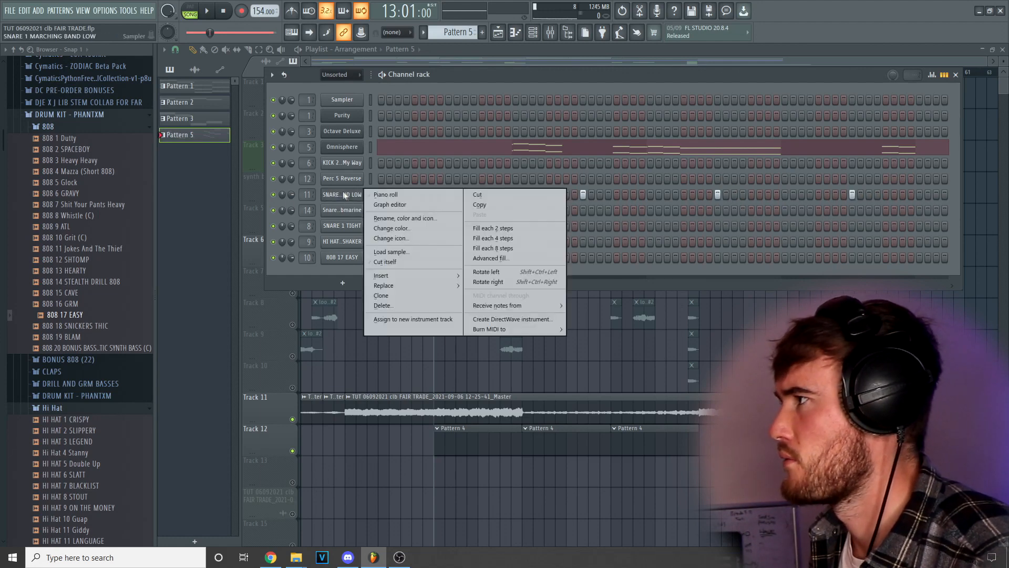
click(386, 194)
scroll(416, 326, down, 5)
drag(484, 352, 226, 242)
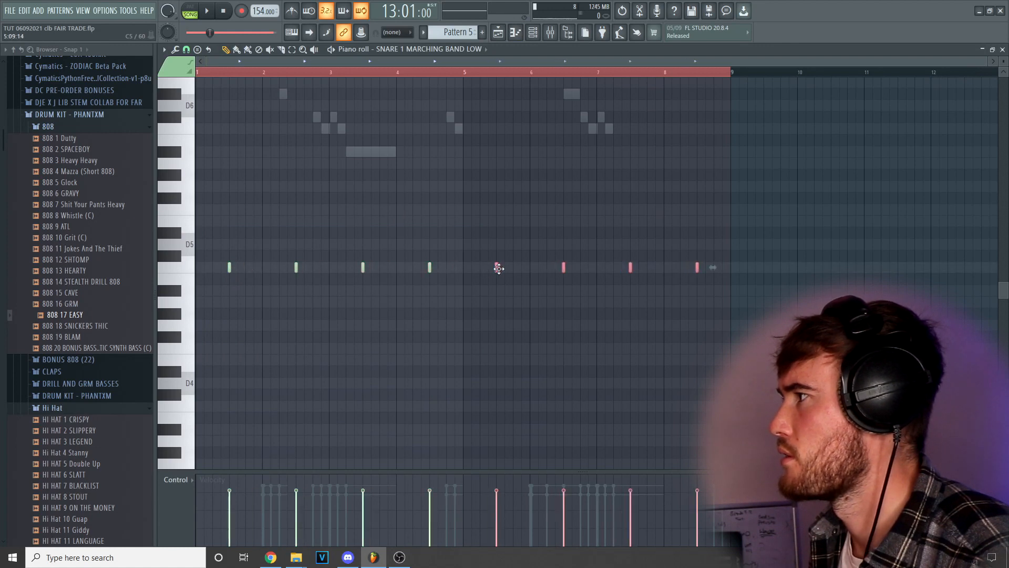
click(540, 33)
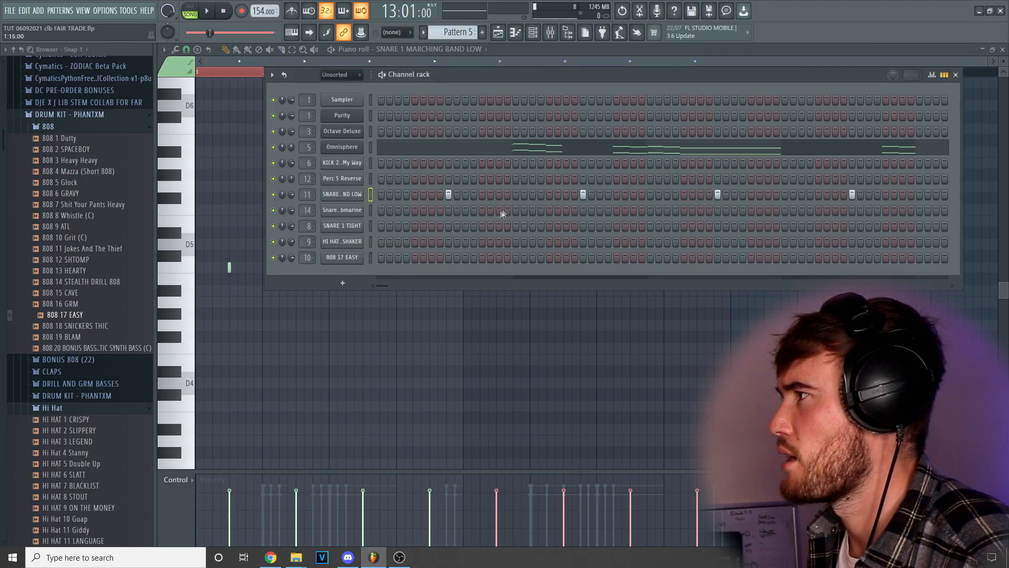
click(532, 210)
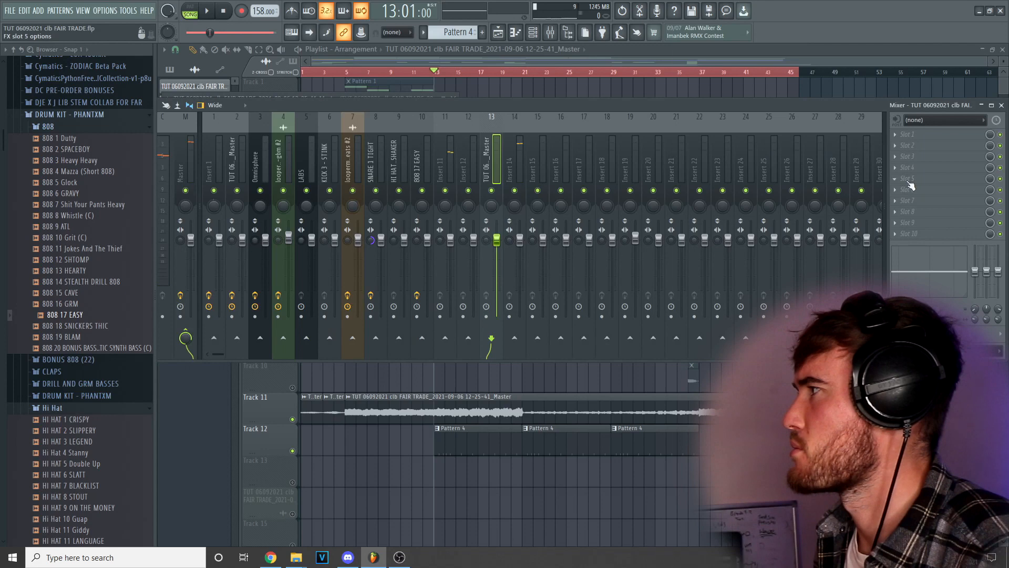
Step: Load Fruity parametric EQ 2 in slot 5 of mixer insert 13 for the Master audio clip and apply the STANDARD MELODY preset
click(910, 184)
mouse_move(925, 190)
click(697, 459)
right_click(496, 98)
click(512, 116)
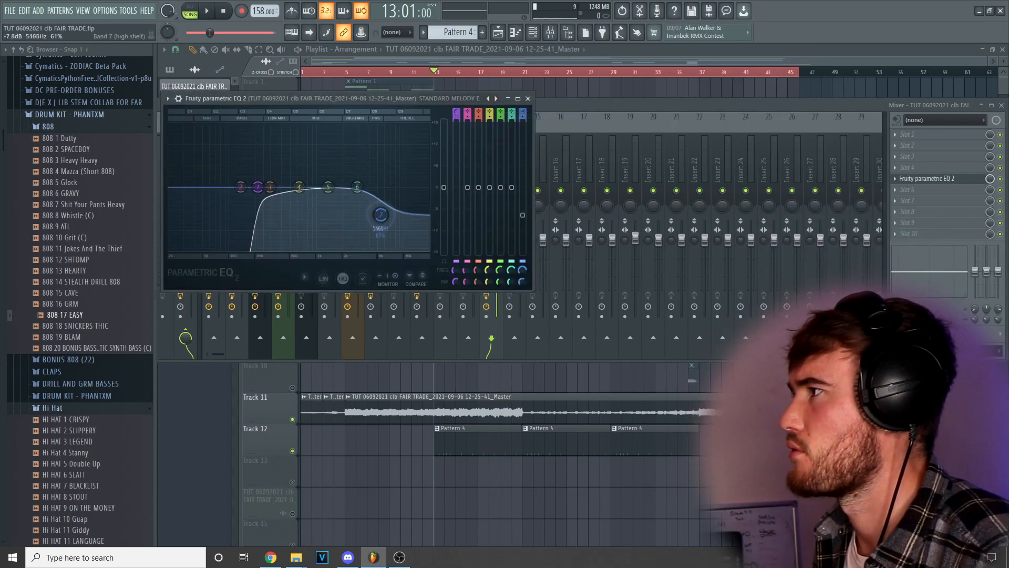
Step: Play from bar 13 and lower the Master clip EQ's band 1 high-pass cutoff to 151 Hz
key(space)
key(F6)
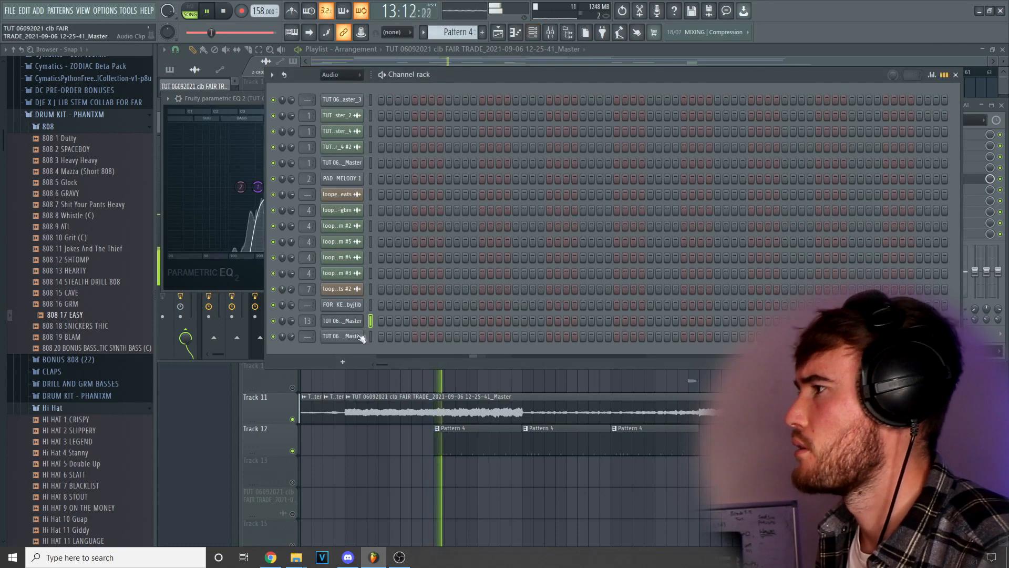
drag(258, 188, 249, 187)
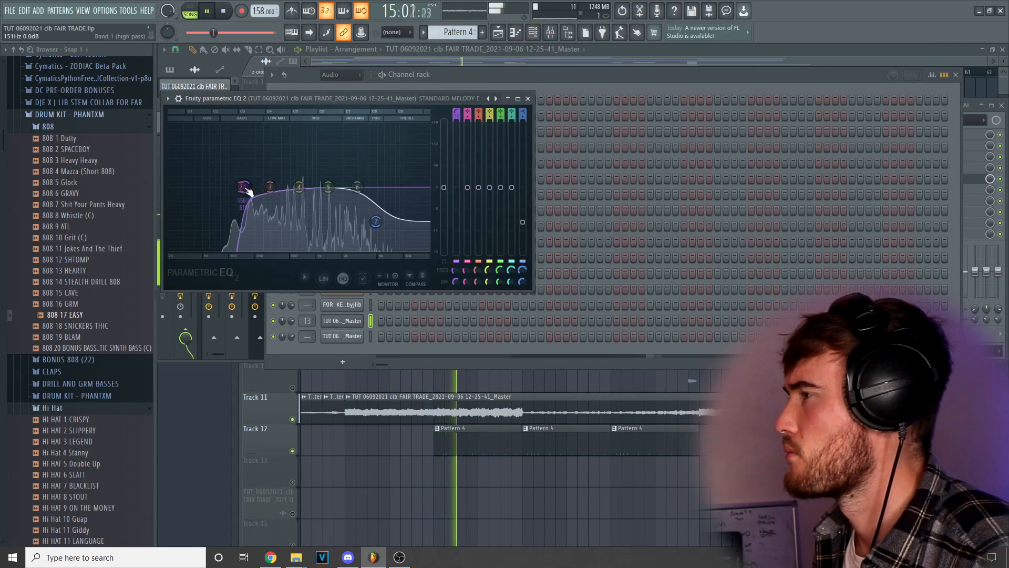
Step: In the Snare 9 - Snare Submarine piano roll, copy the existing hits to the end of bar 4 and delete the surplus note
click(519, 37)
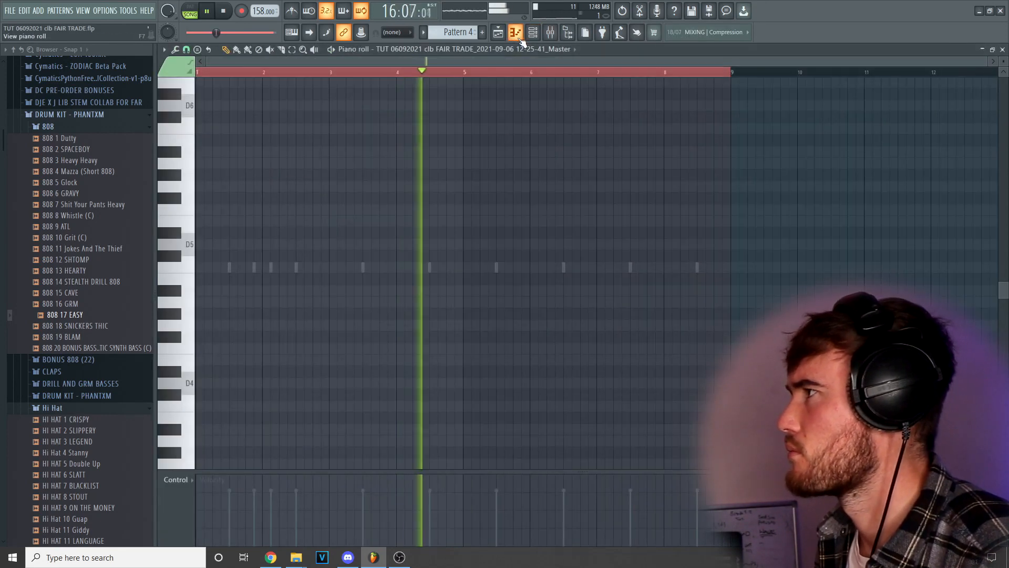
click(432, 49)
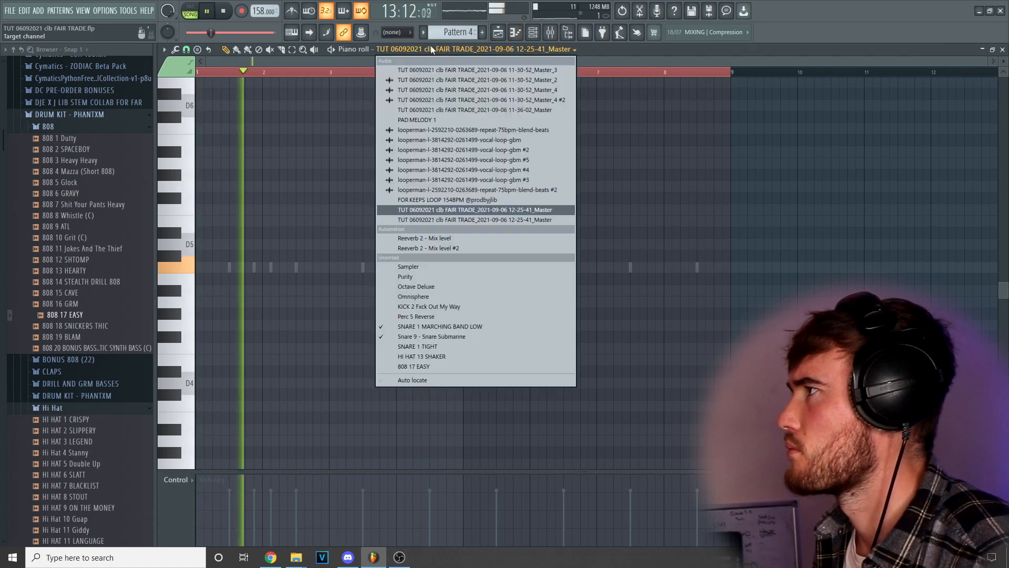
click(425, 336)
drag(332, 282, 463, 268)
ctrl+shift+click(254, 270)
key(Delete)
Step: Copy the SNARE 1 MARCHING BAND LOW notes and paste them into the SNARE 1 TIGHT channel
right_click(333, 192)
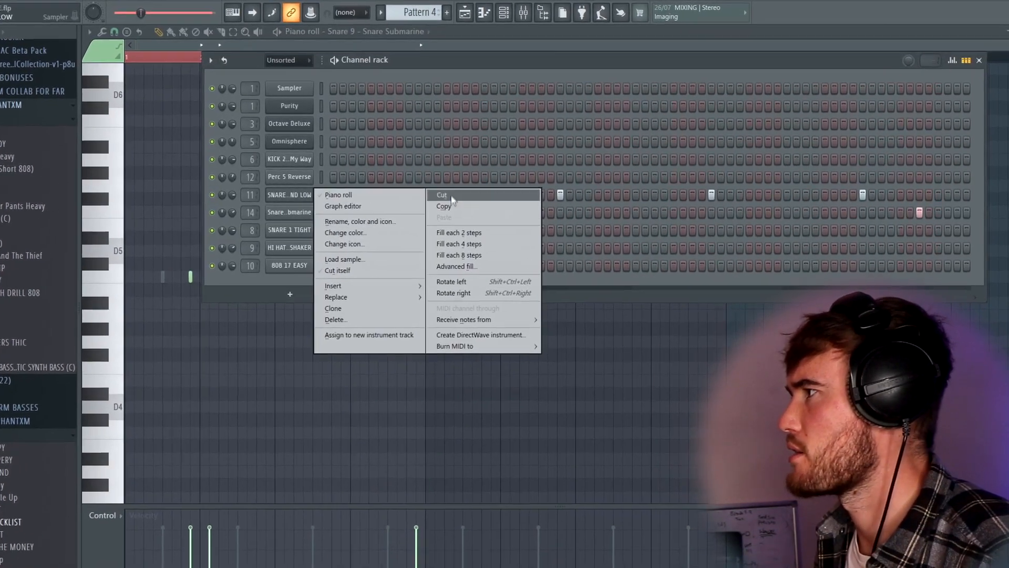
click(465, 205)
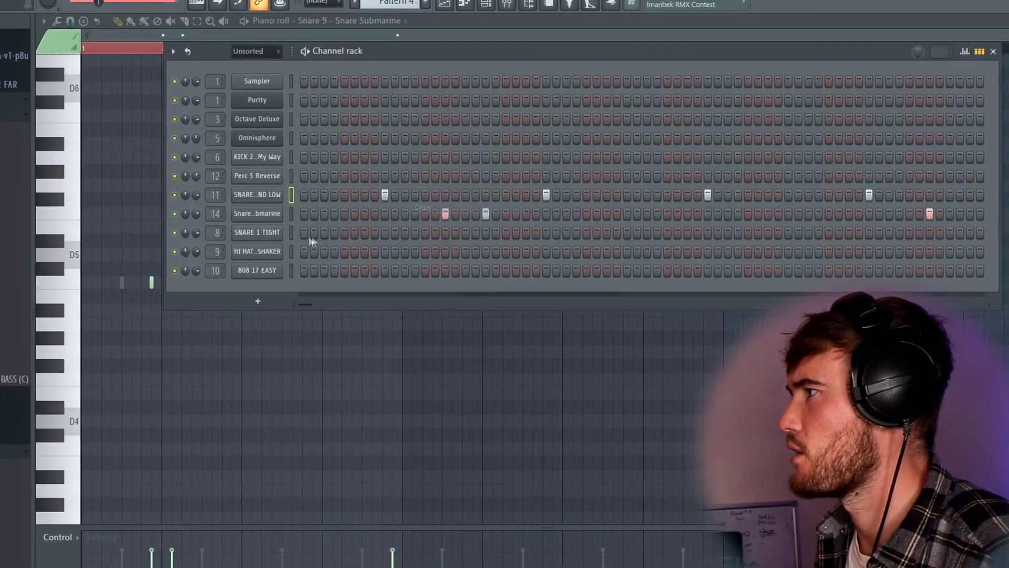
right_click(319, 235)
click(451, 256)
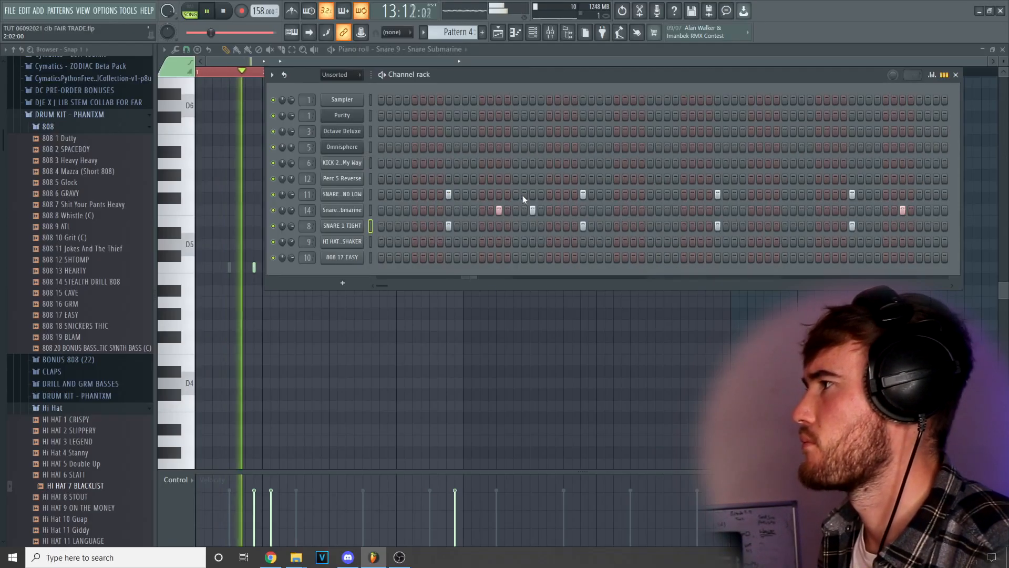
Step: Add SNARE 1 TIGHT hits on step 3 of bar 2 and steps 7 and 15 of bar 4, and check them in the piano roll
click(384, 246)
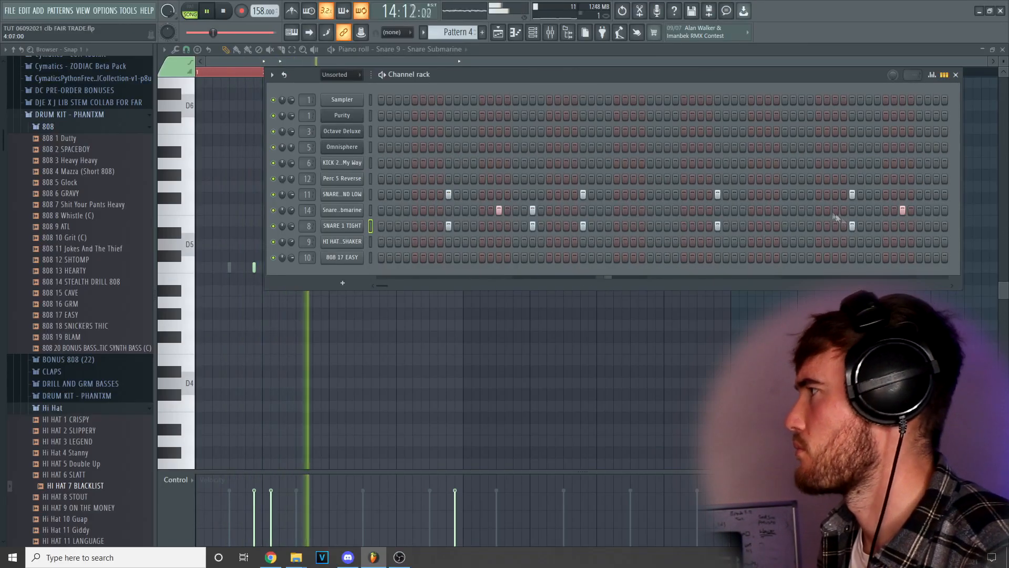
click(902, 226)
click(836, 226)
right_click(355, 225)
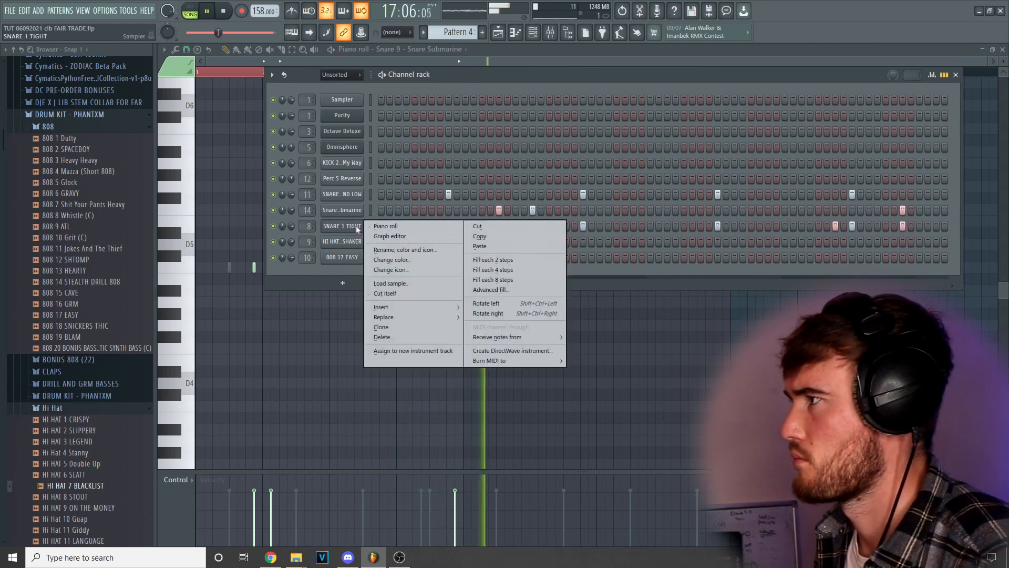
click(393, 222)
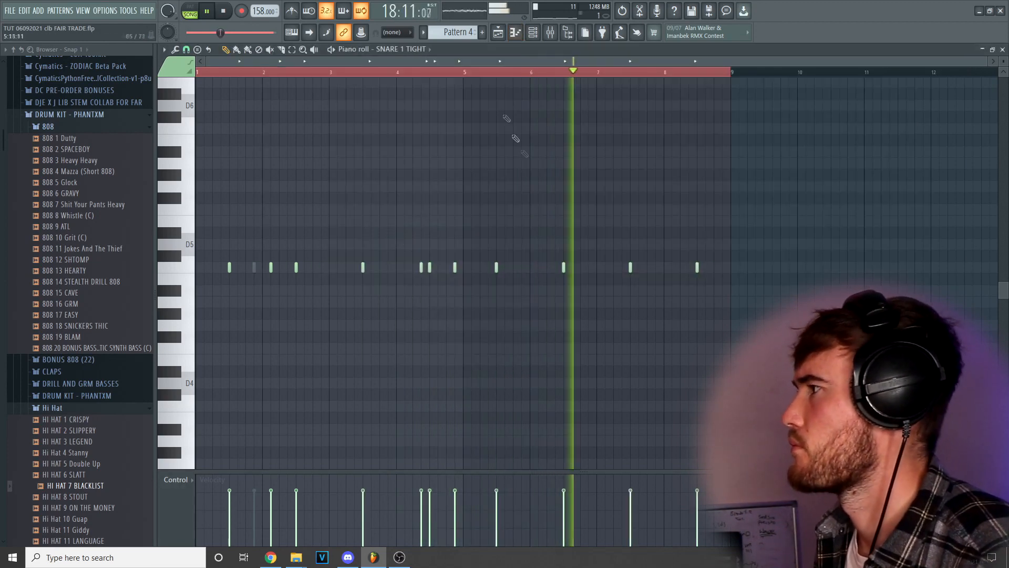
scroll(460, 33, up, 1)
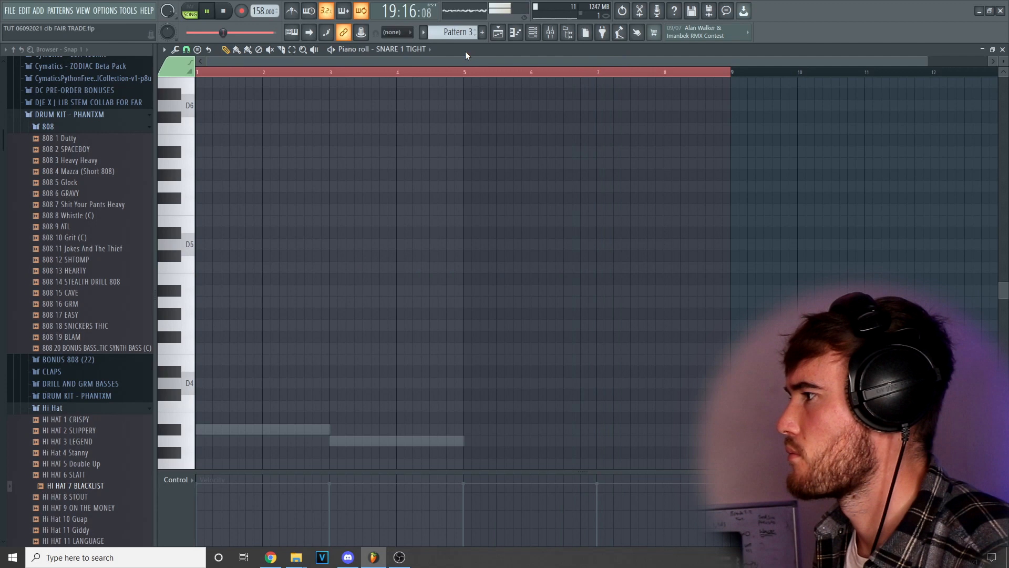
scroll(460, 32, down, 1)
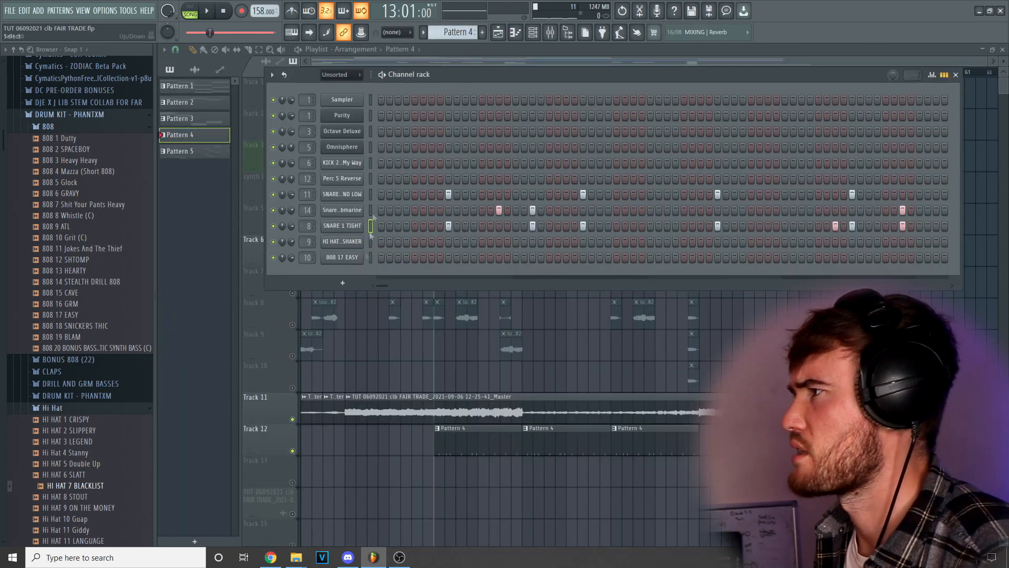
Step: Check the HI HAT 13 SHAKER sampler settings and fill its channel with a hit every 2 steps
click(359, 241)
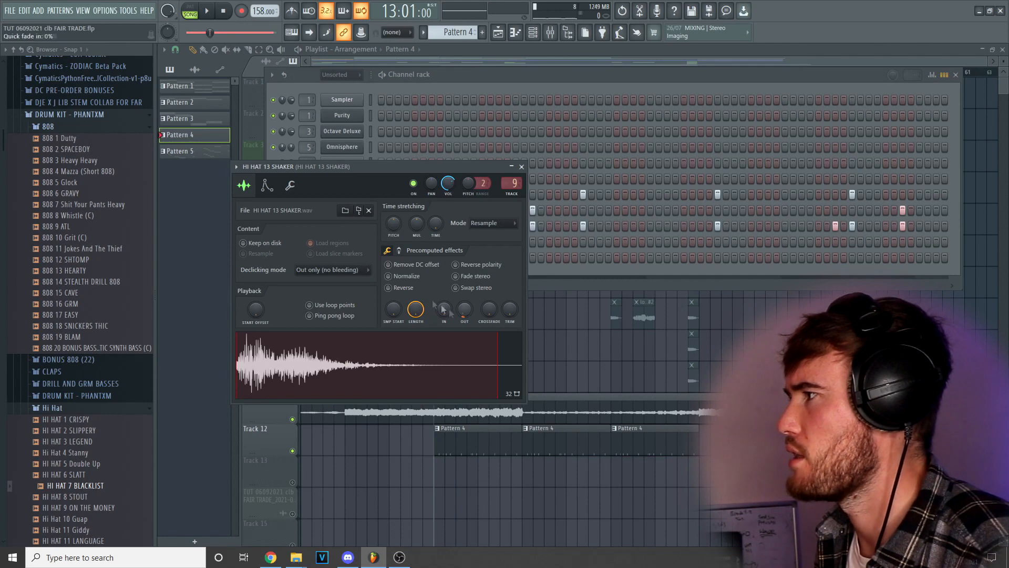
click(523, 166)
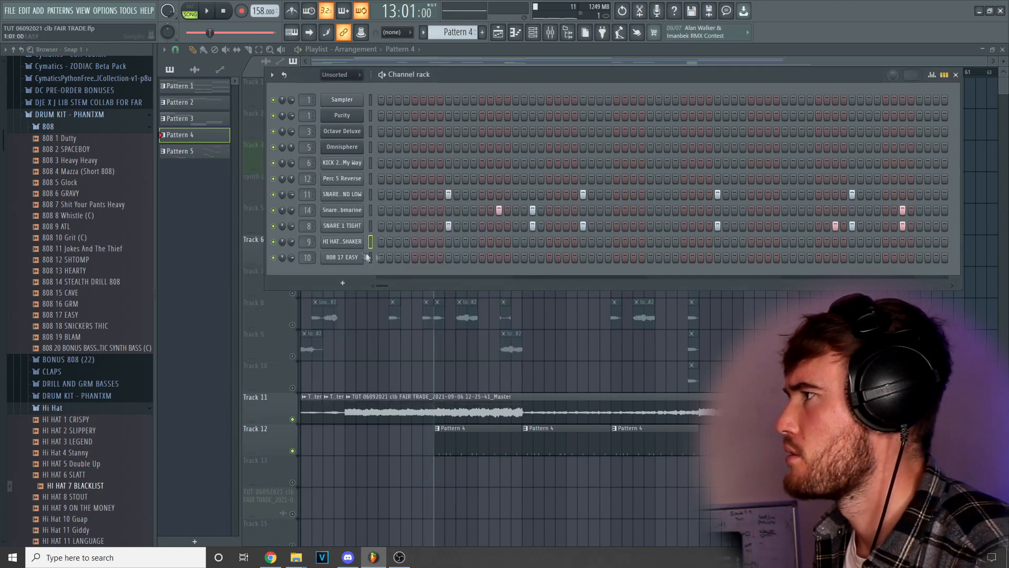
right_click(352, 244)
click(484, 277)
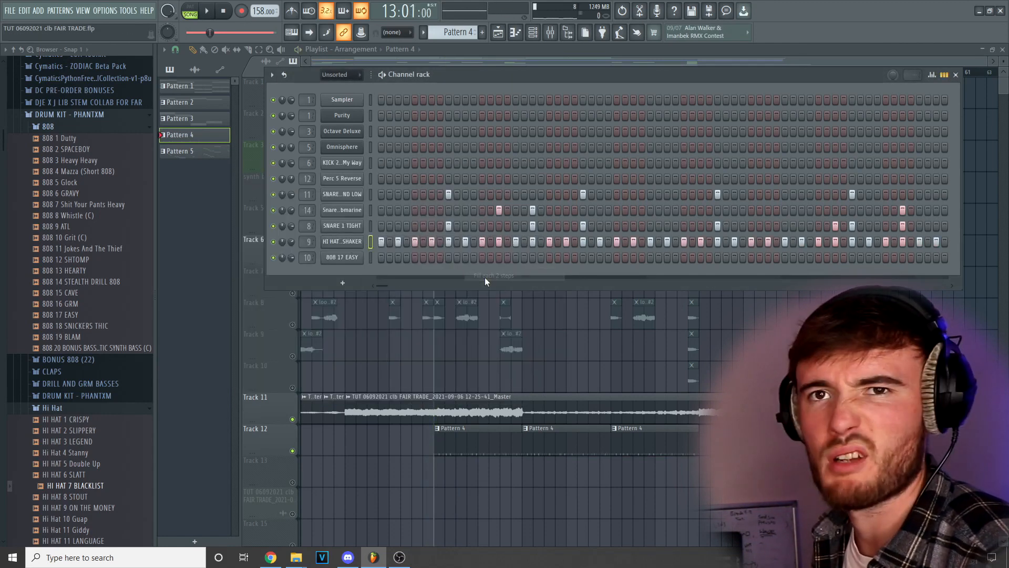
Step: Replace the HI HAT 13 SHAKER sample with Hi Hat 4 Stanny during playback, normalized with a 30% fade-out
key(space)
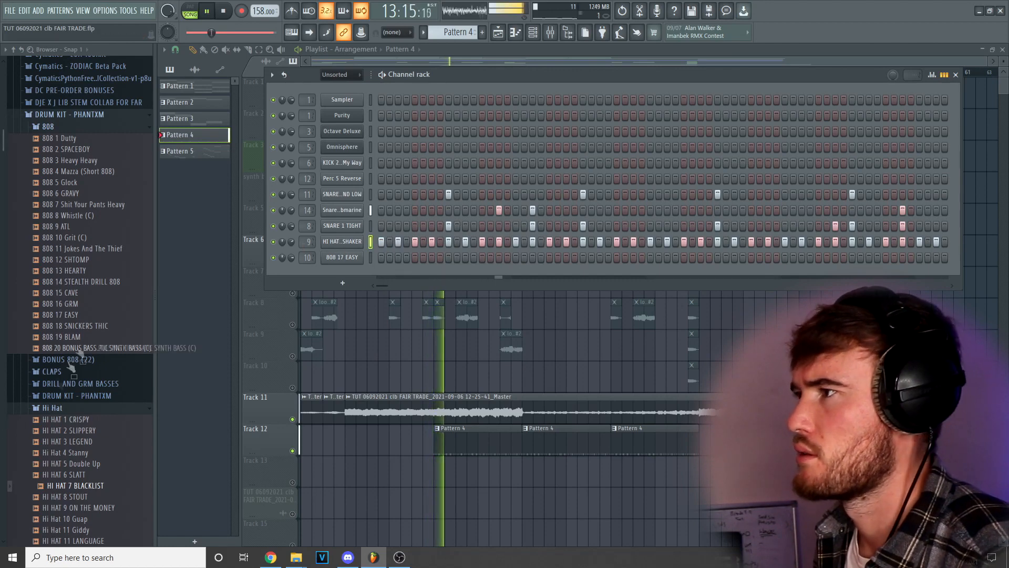
scroll(82, 339, down, 4)
key(space)
drag(351, 241, 353, 243)
key(space)
click(359, 243)
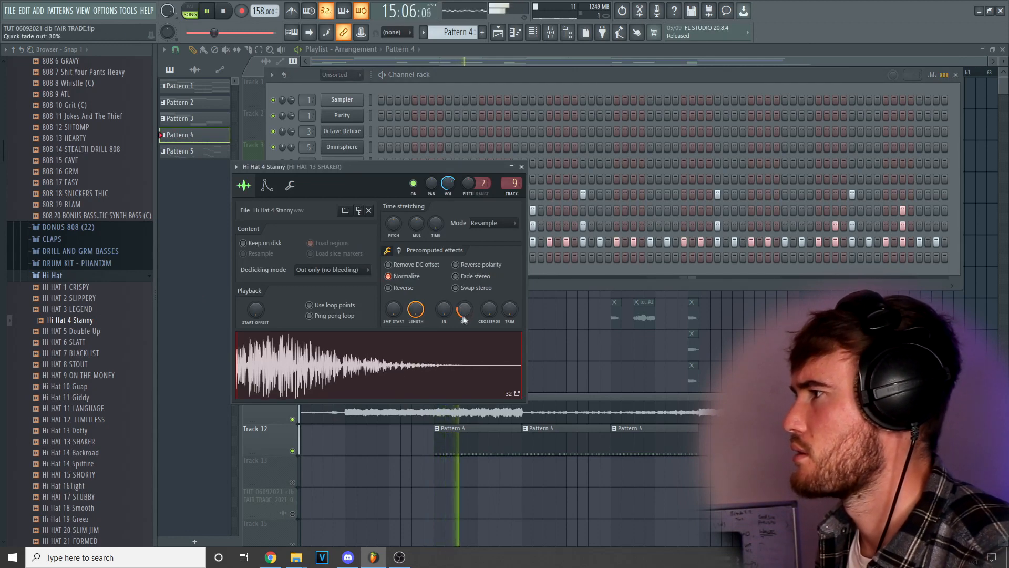
click(521, 167)
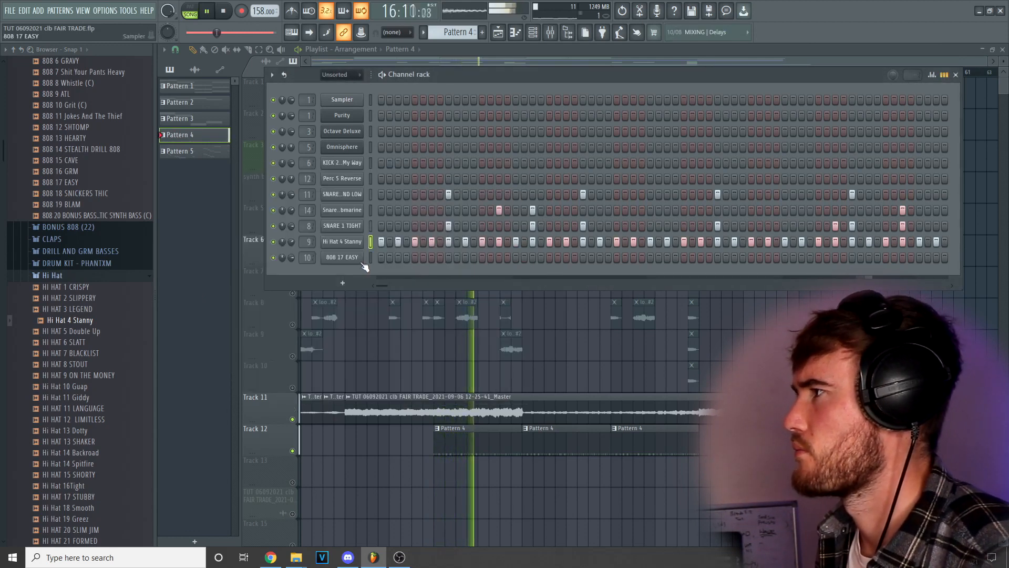
Step: Open the Hi Hat 4 Stanny piano roll and delete the fourth hi-hat hit of bar 1
right_click(361, 240)
click(389, 245)
key(space)
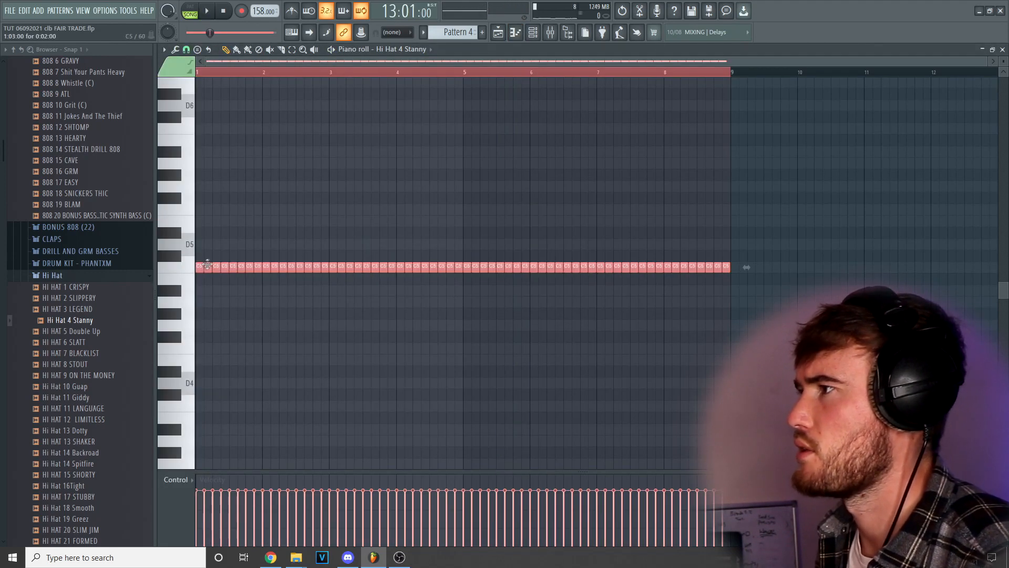
click(224, 267)
key(space)
right_click(226, 267)
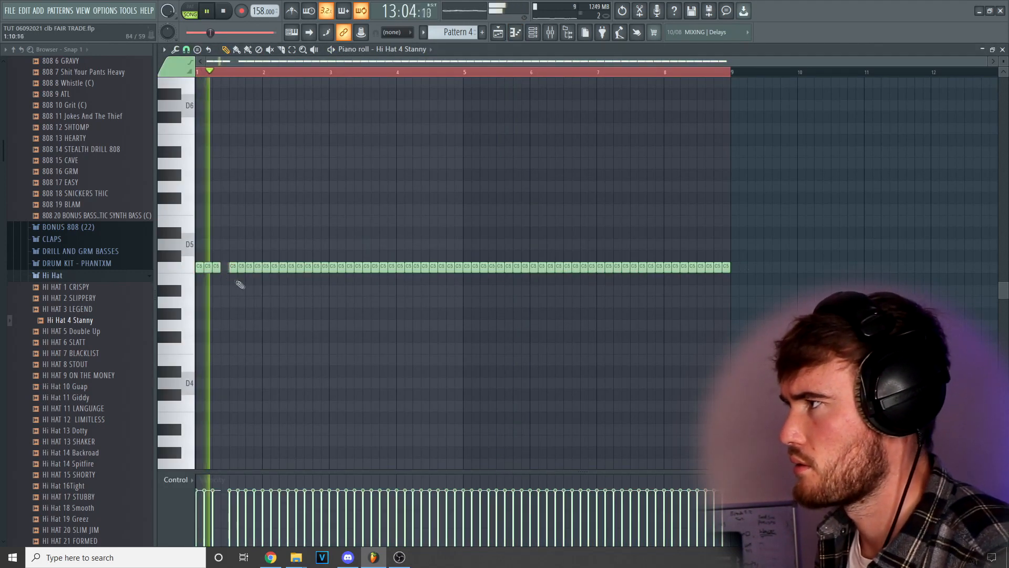
Step: Chop the hi-hat note on step 13 of bar 2 into a short roll during playback
key(space)
key(alt+u)
key(space)
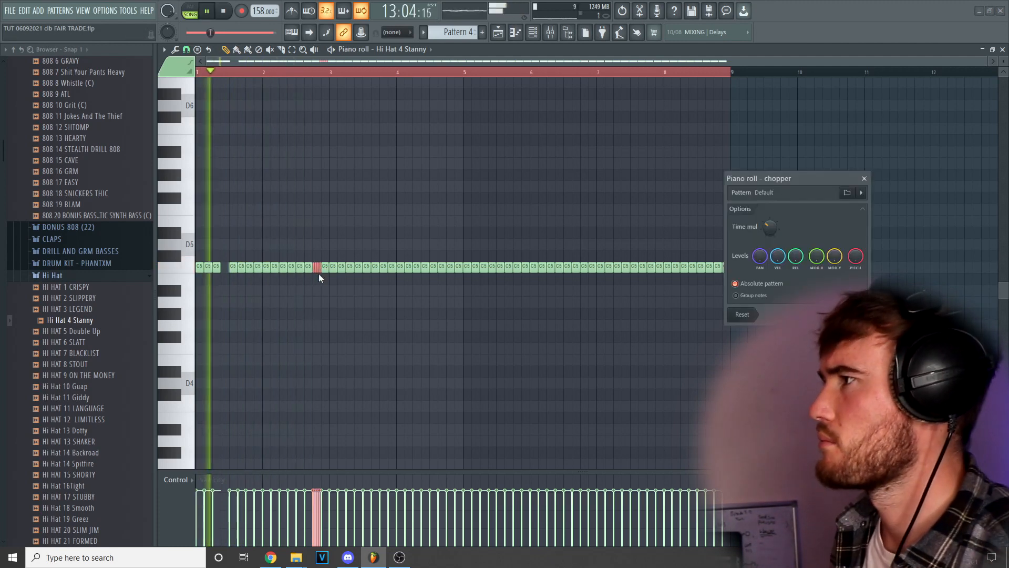
key(Return)
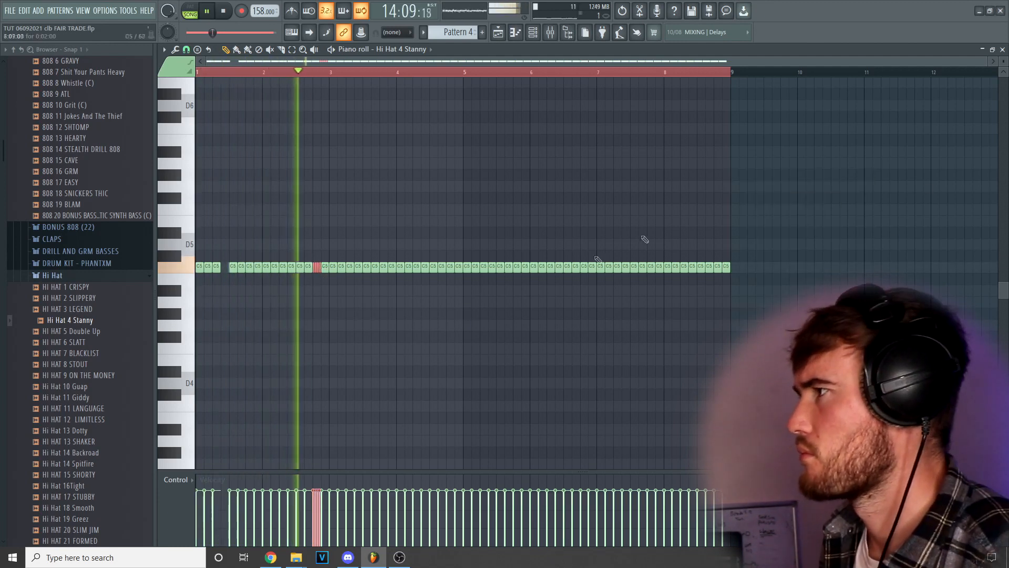
Step: Chop the hi-hats on steps 3 and 9 of bar 4 into rolls, with a faster time multiplier on the second
drag(794, 205, 338, 354)
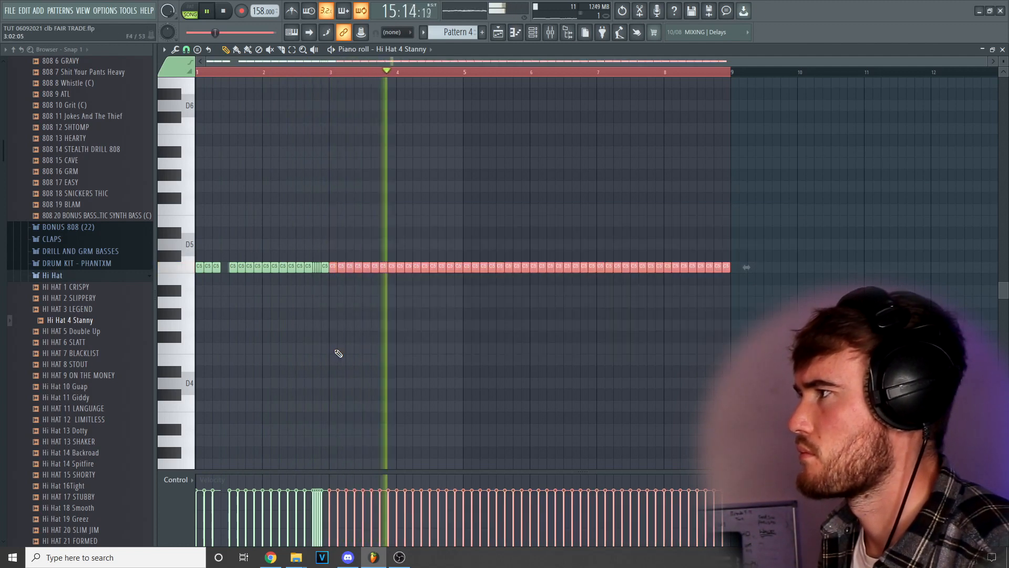
click(418, 268)
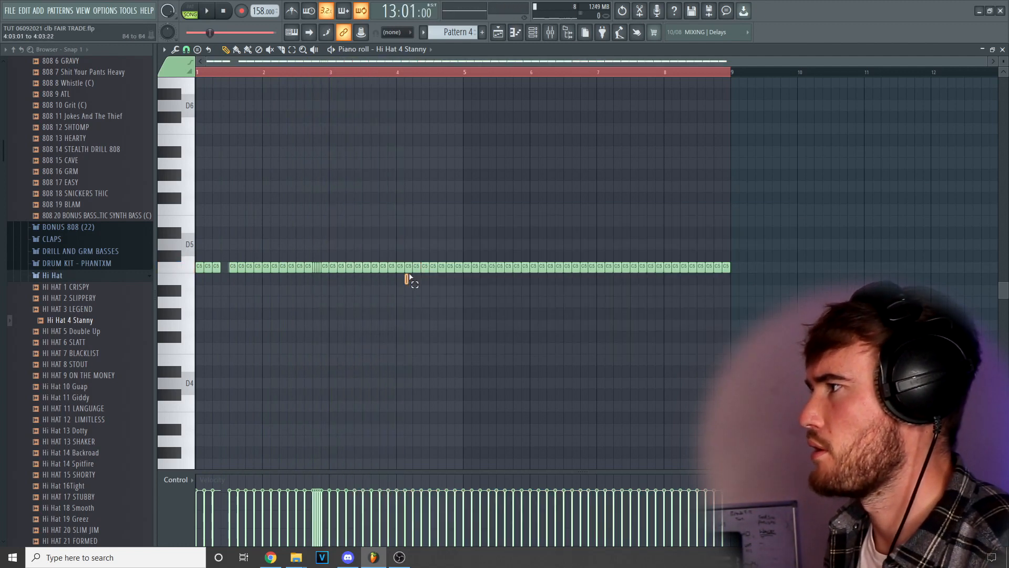
key(alt+u)
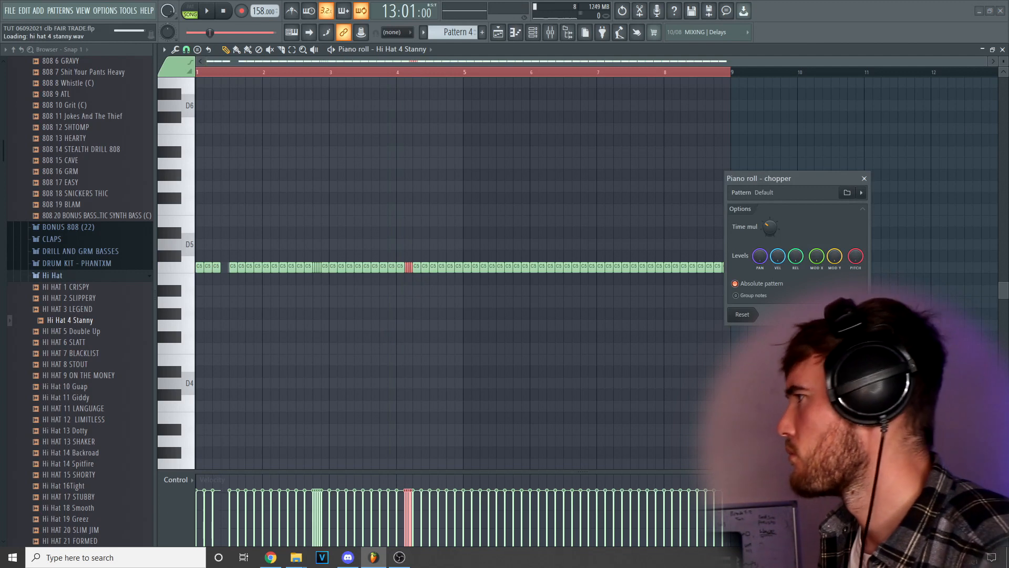
key(Return)
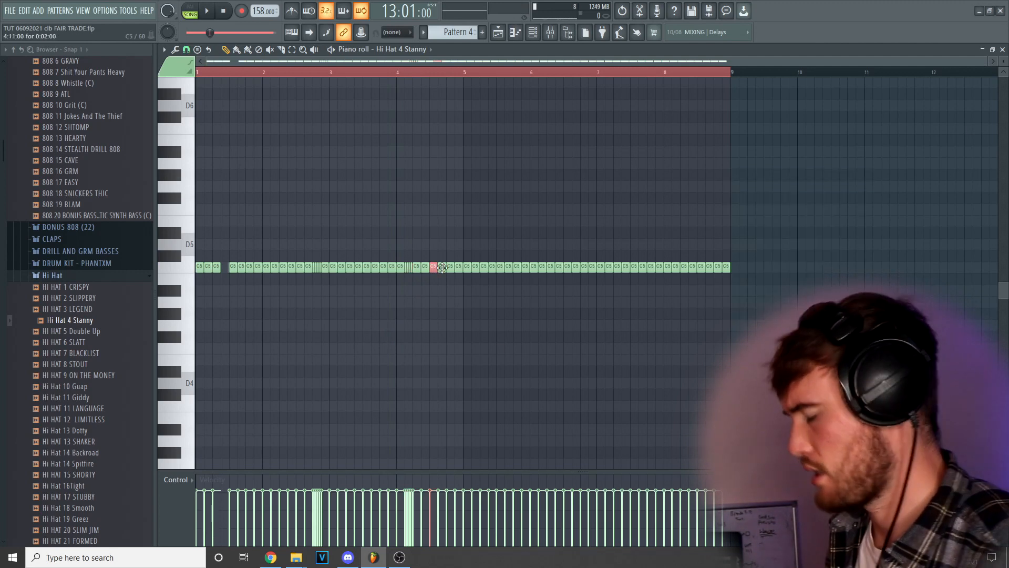
key(alt+u)
key(space)
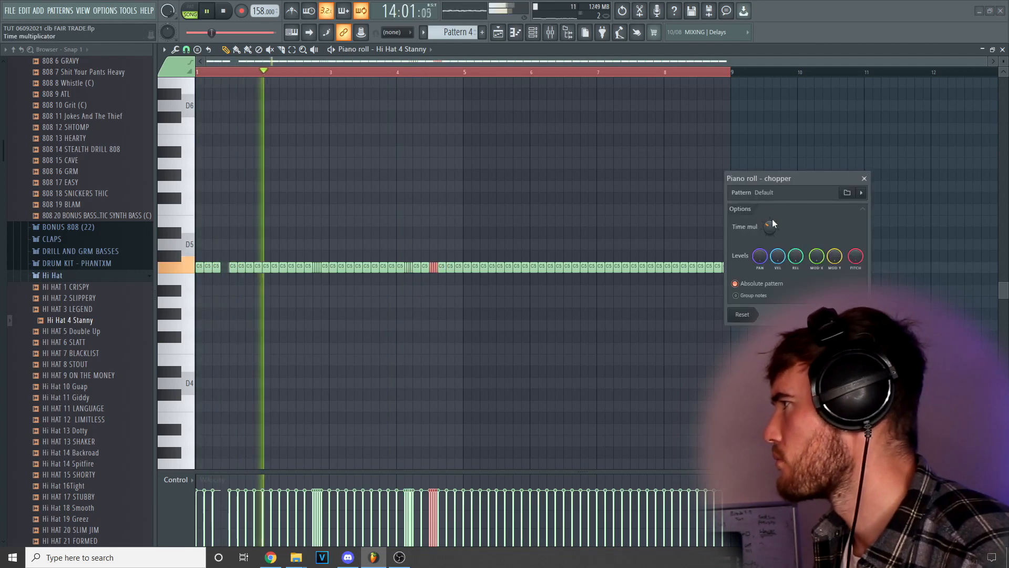
key(Return)
Step: Delete the hi-hat notes from bar 5 onward and duplicate the first four bars in their place
drag(860, 330, 466, 256)
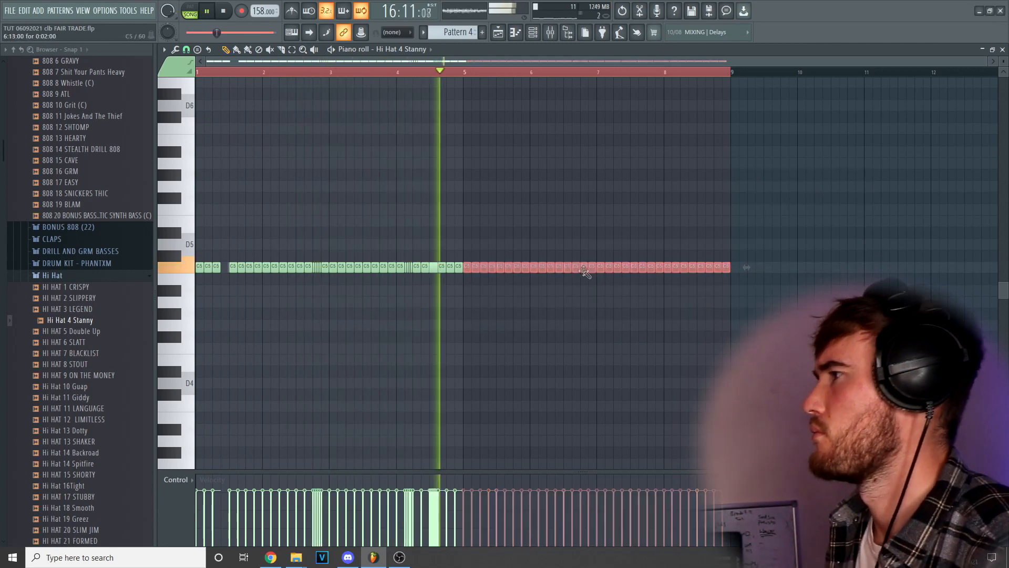
key(Delete)
key(space)
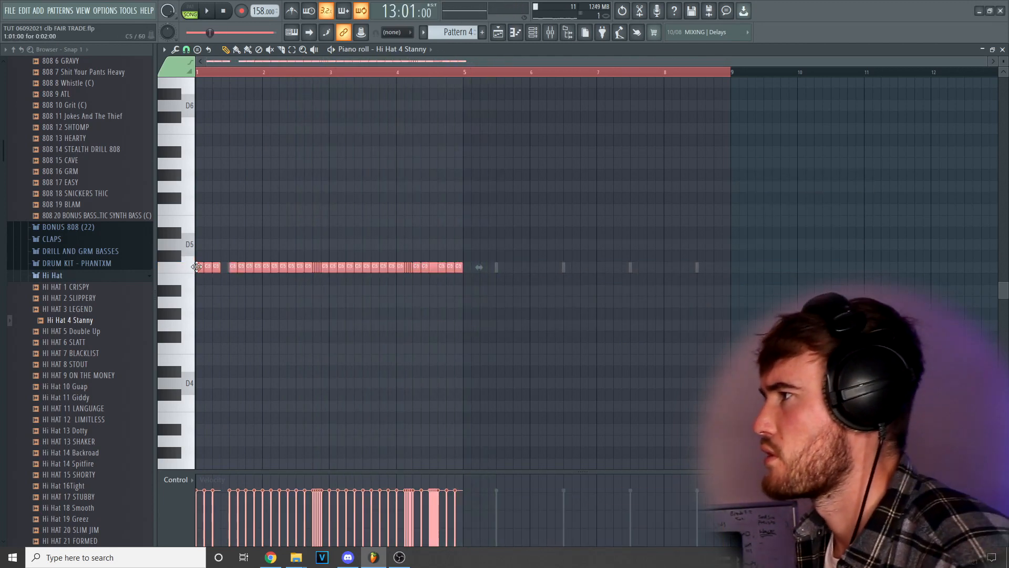
key(ctrl+b)
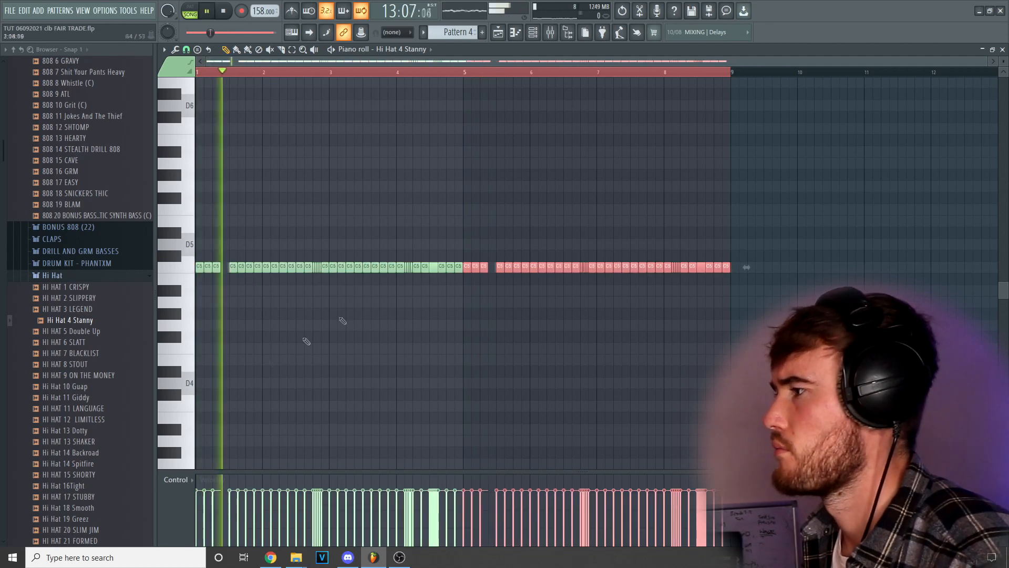
Step: Randomize the velocity levels of all the hi-hat notes and deselect them
key(ctrl+a)
key(alt+r)
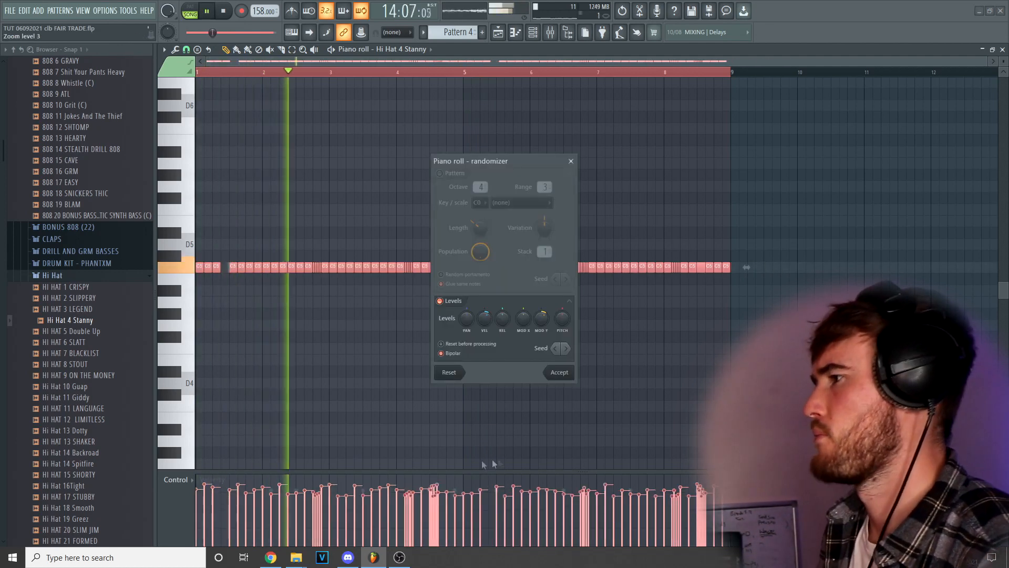
click(560, 372)
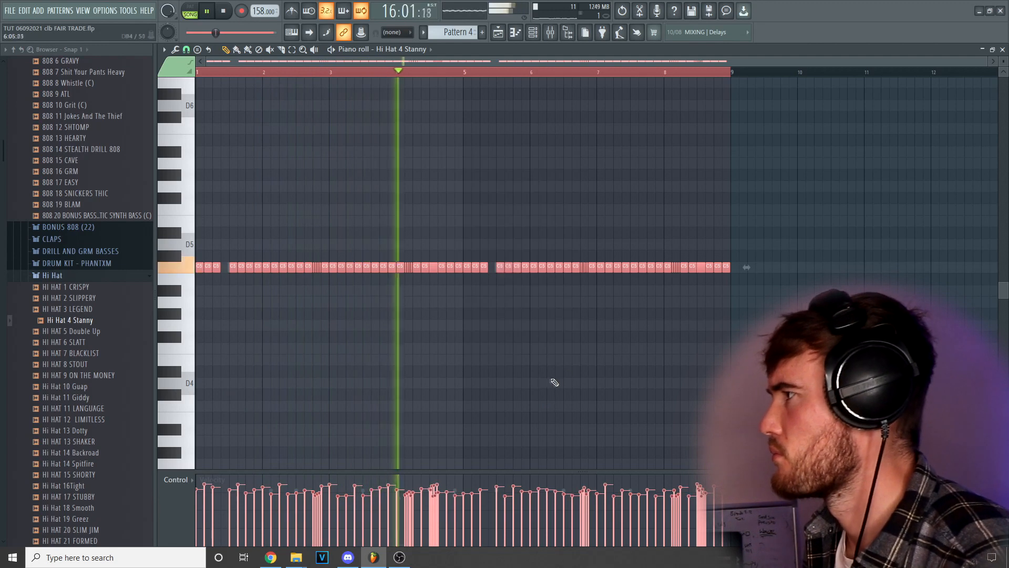
key(ctrl+d)
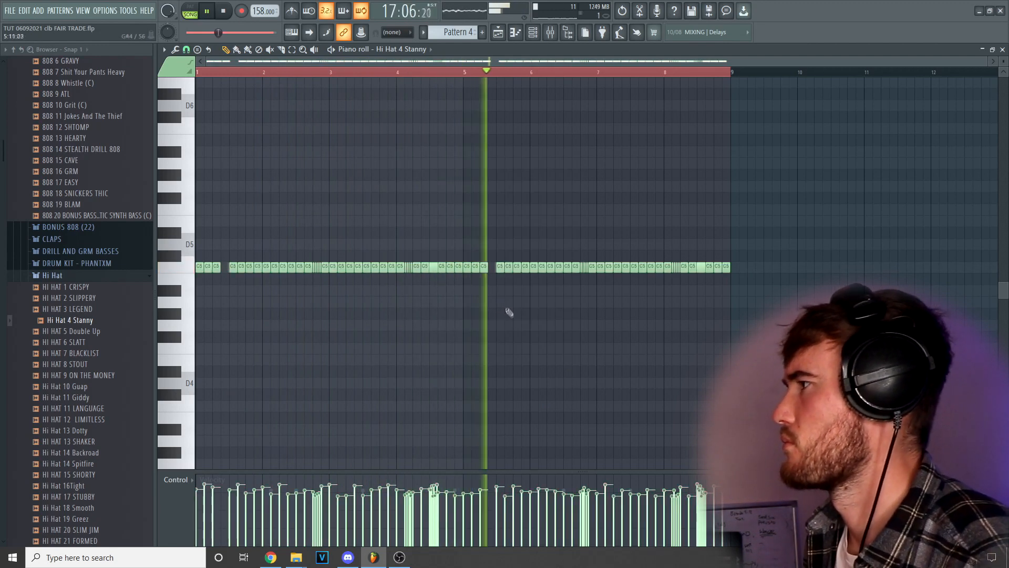
Step: Chop the hi-hat on step 7 of bar 7 into a fast roll and slightly lower the velocity of all hi-hats
click(626, 267)
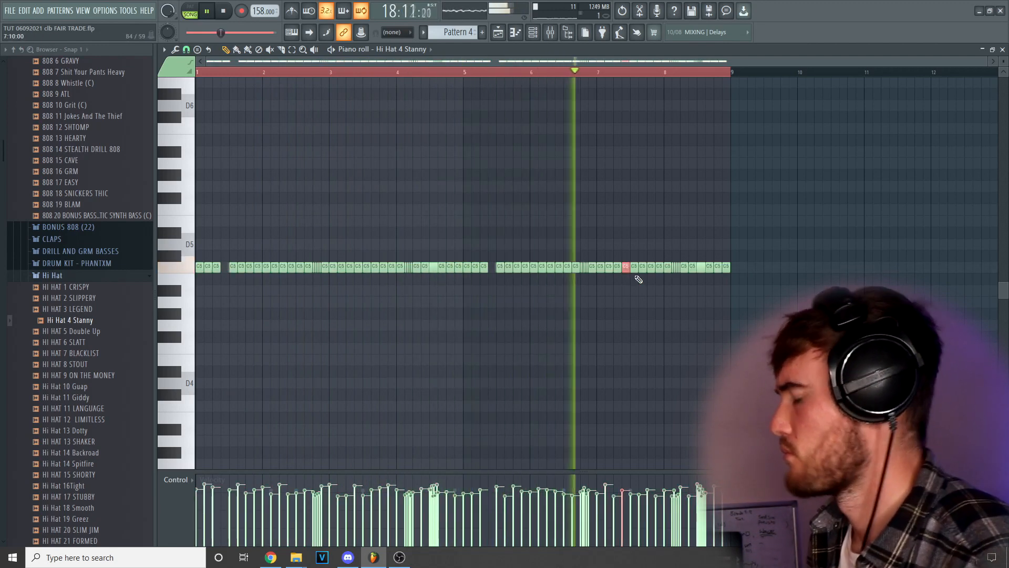
key(alt+u)
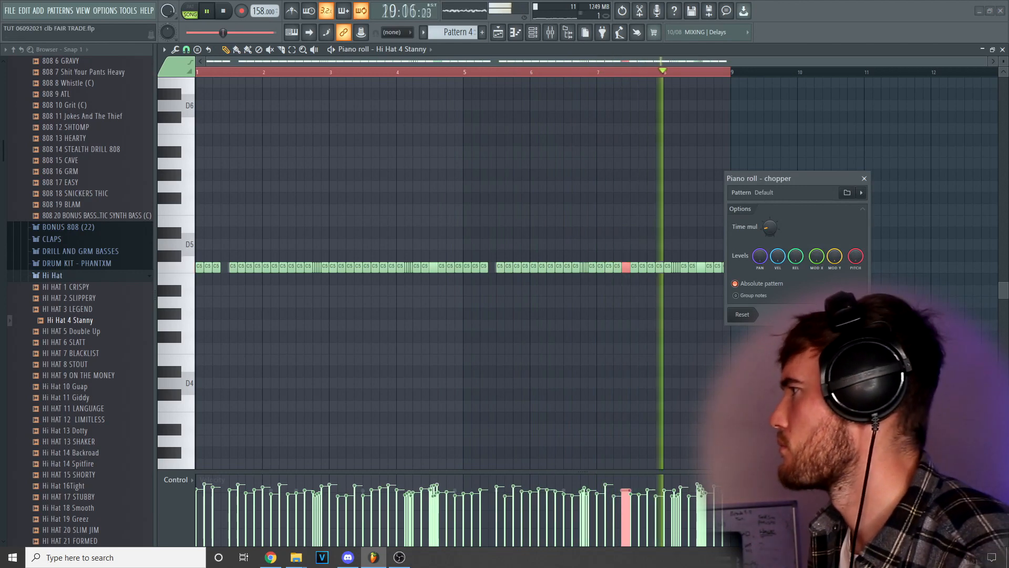
click(848, 314)
key(ctrl+a)
scroll(646, 228, down, 2)
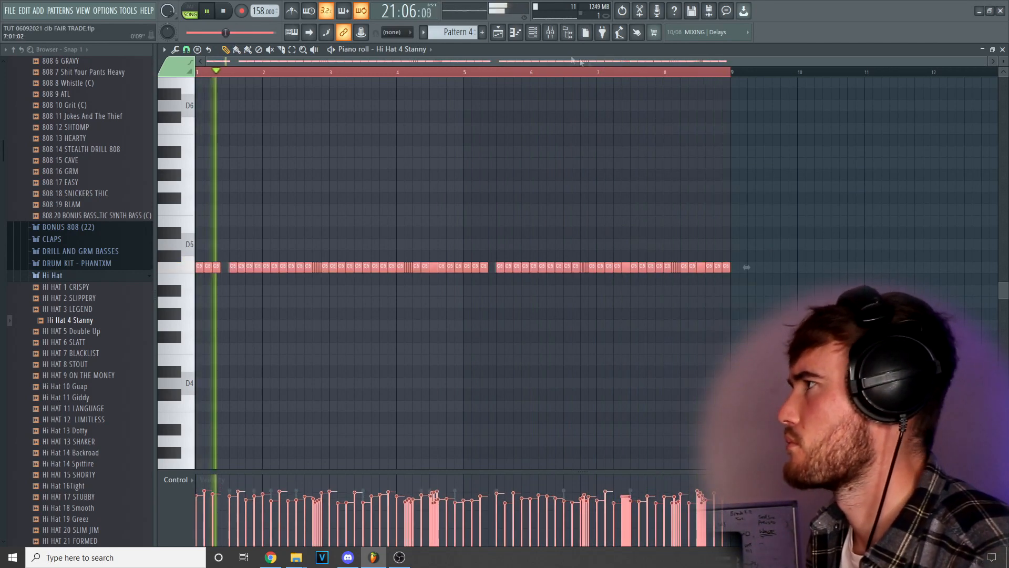
Step: Check the KICK 2 Fxck Out My Way sampler settings and place a B3 kick at the start of bar 1 in its piano roll
click(534, 34)
key(space)
click(371, 163)
click(361, 162)
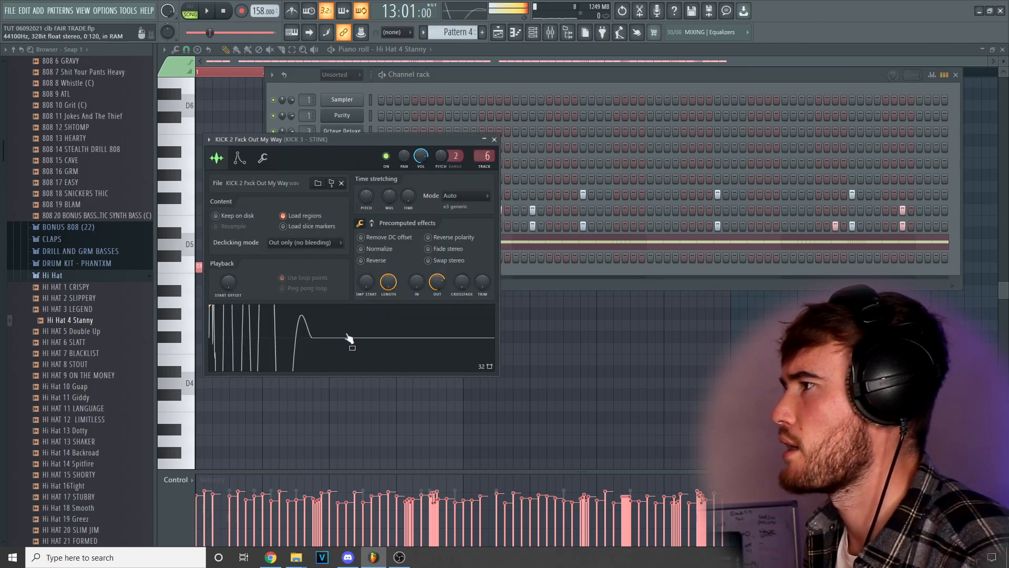
click(494, 139)
right_click(365, 164)
click(386, 161)
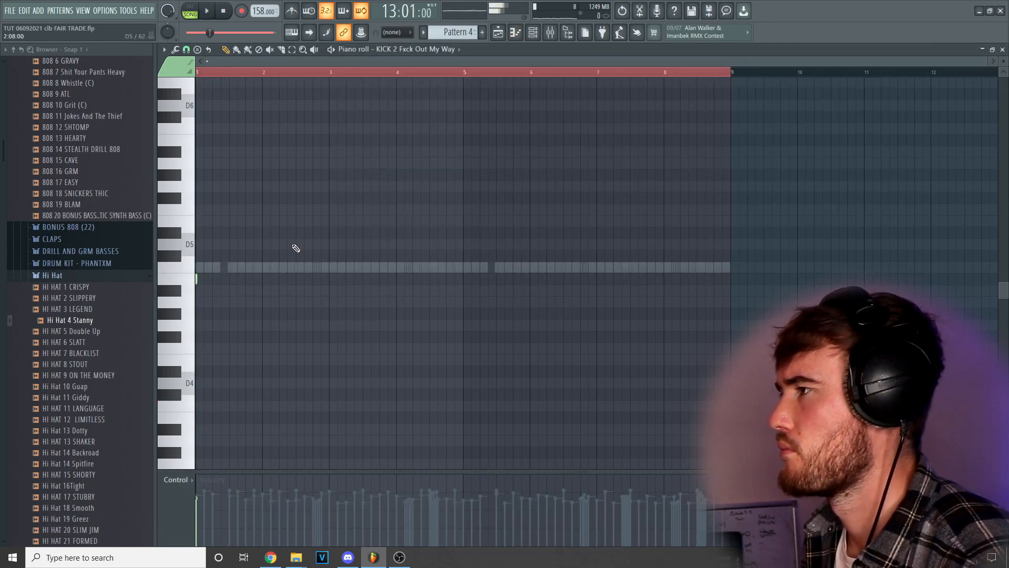
key(space)
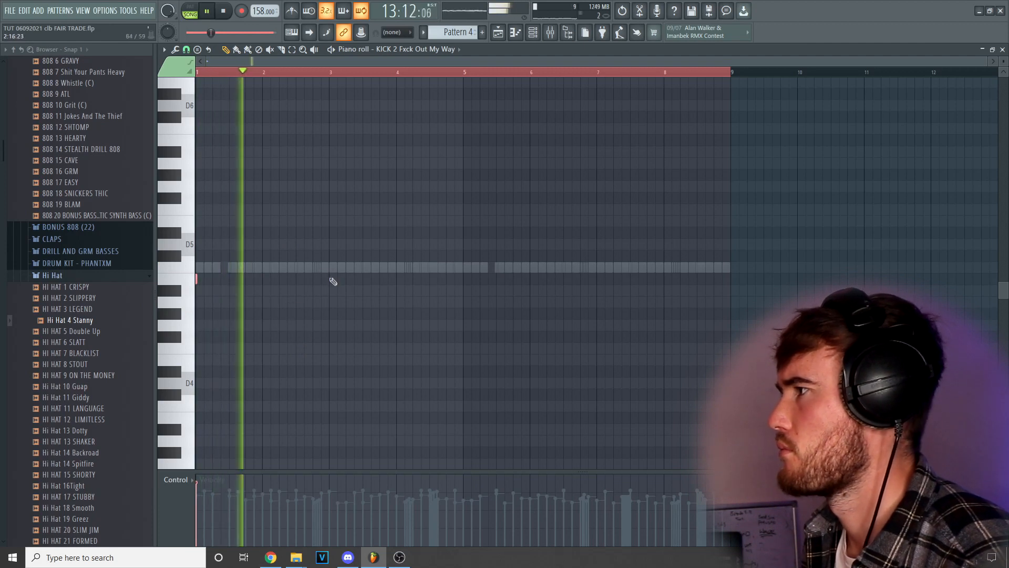
key(space)
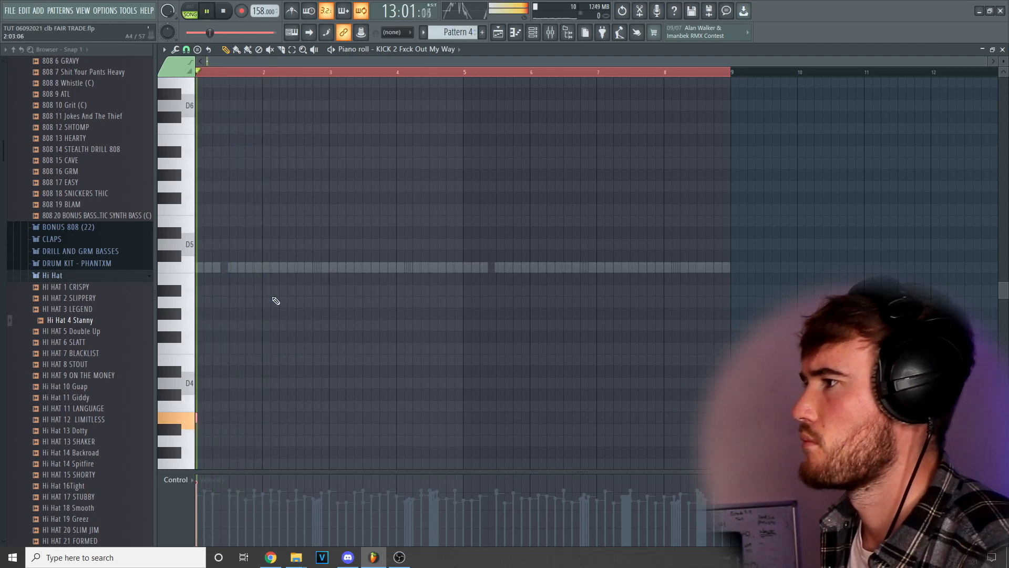
Step: Add a kick at the start of bar 3 and transpose both kicks up one semitone to C4
click(329, 418)
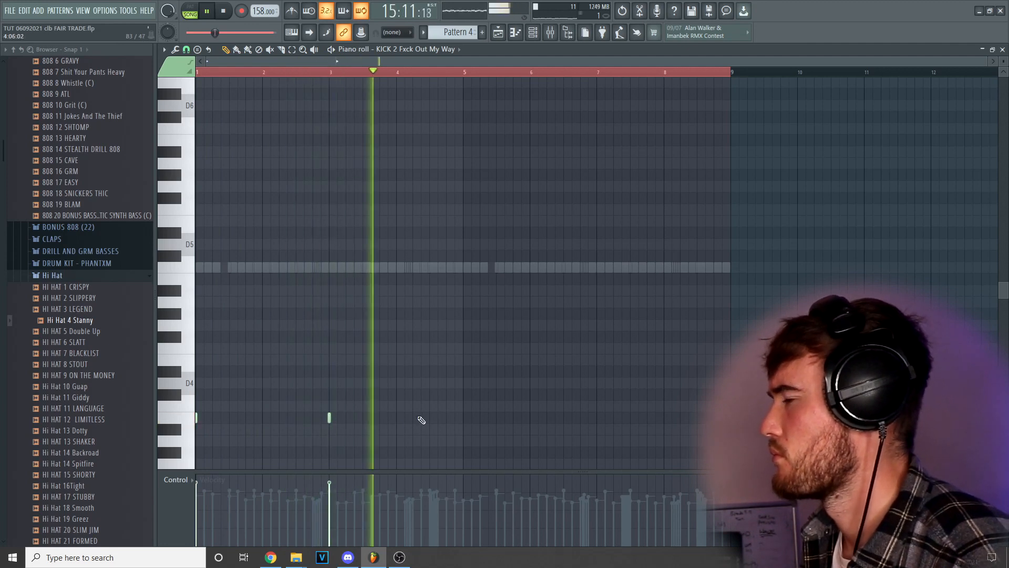
key(shift+Up)
key(space)
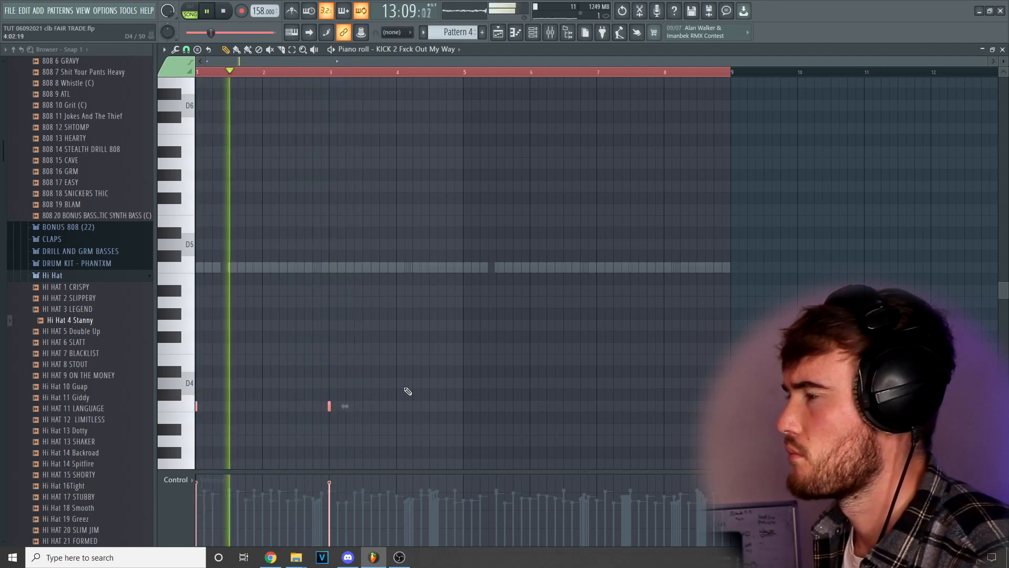
Step: Add C4 kicks on step 15 of bar 2 and steps 5 and 11 of bar 4, and duplicate the four-bar kick pattern into bars 5 to 8
click(323, 406)
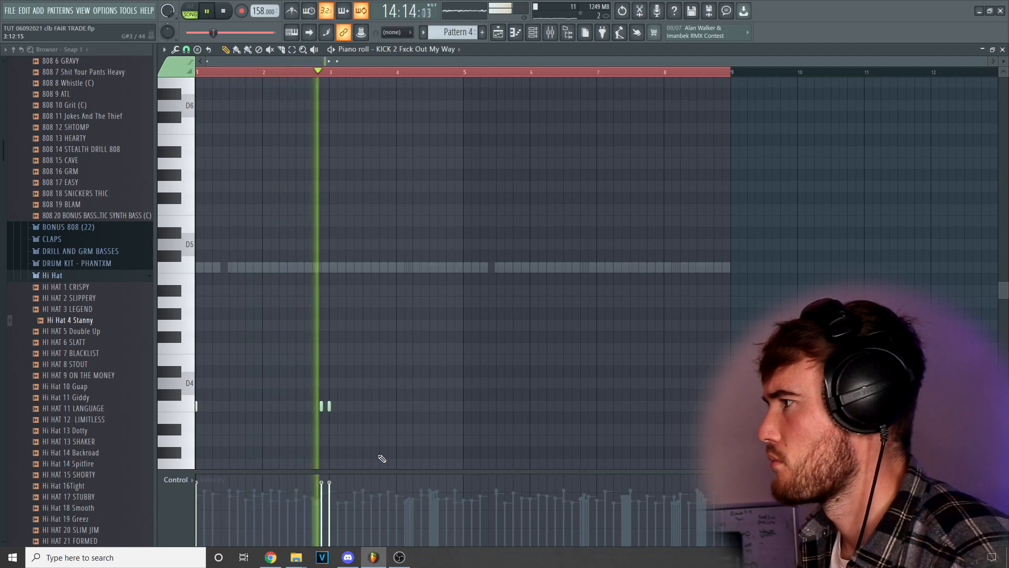
click(416, 408)
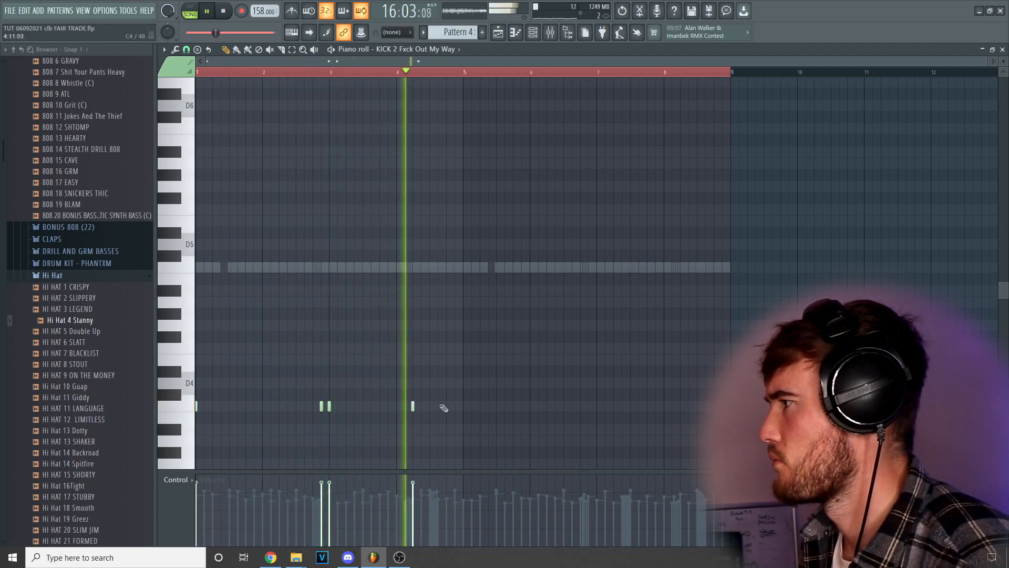
click(441, 406)
drag(472, 434, 135, 387)
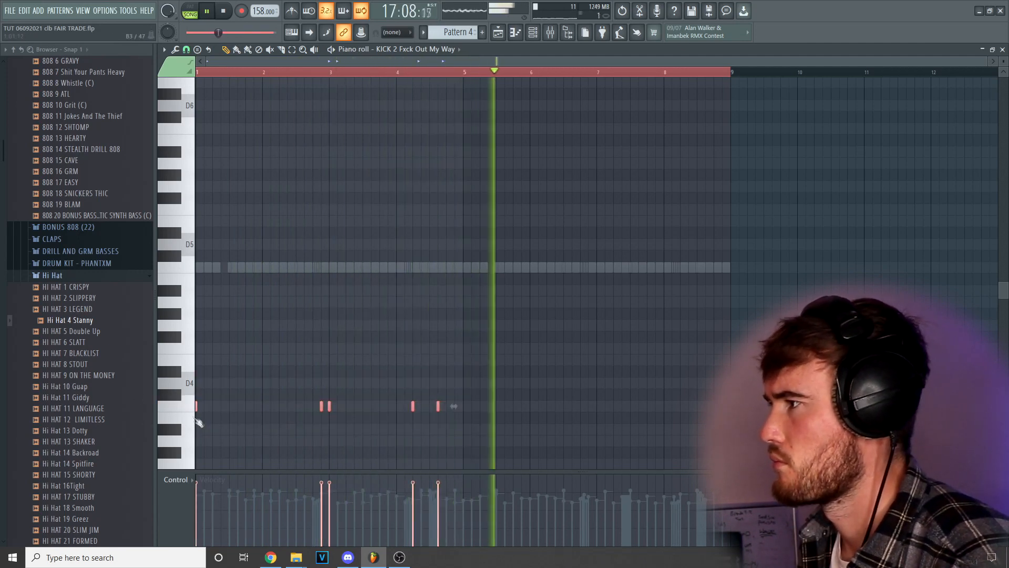
key(ctrl+b)
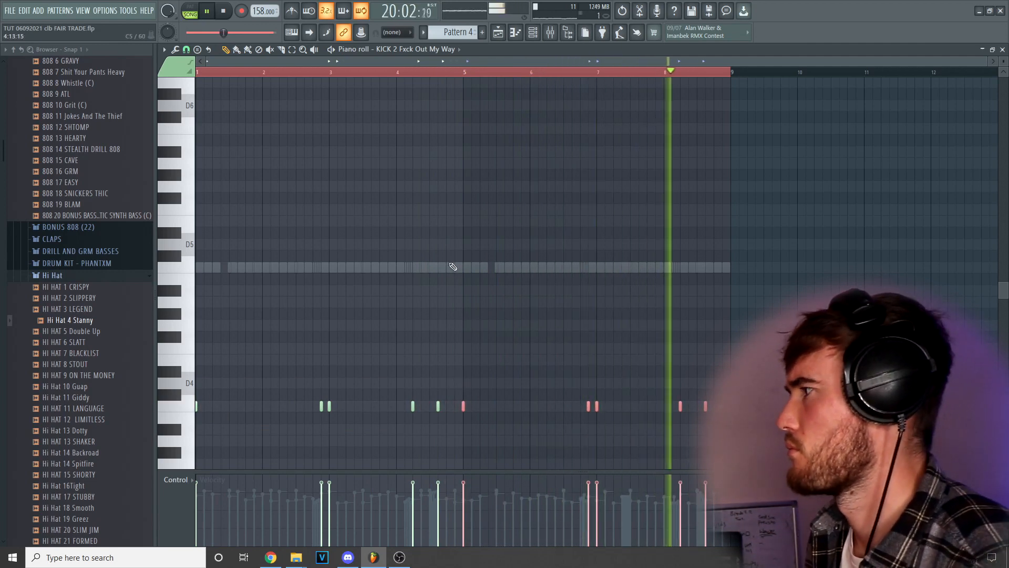
Step: Place Perc 5 Reverse hits on step 13 of bars 1 and 3 and copy them to bars 5 and 7
click(532, 32)
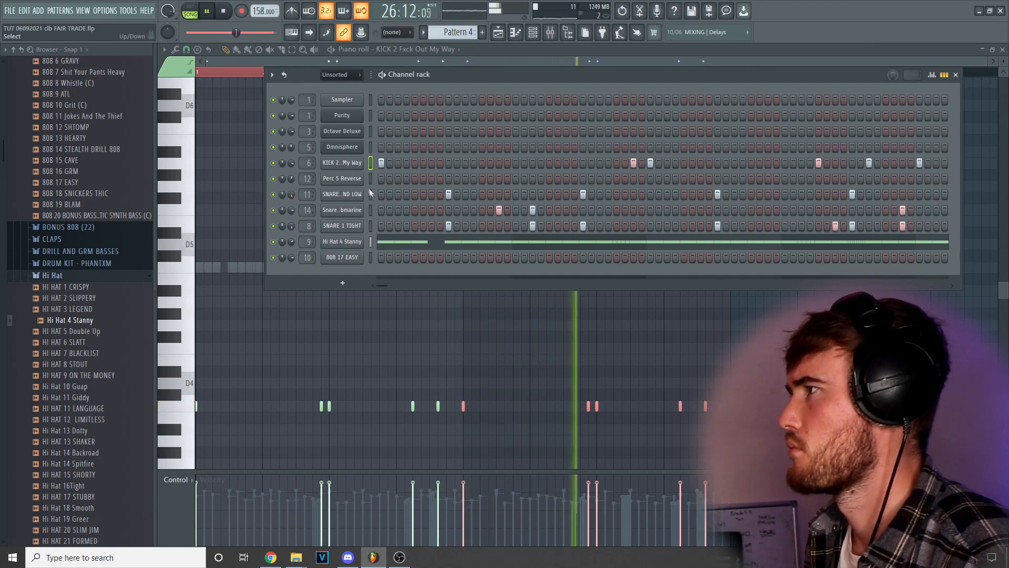
key(space)
click(342, 178)
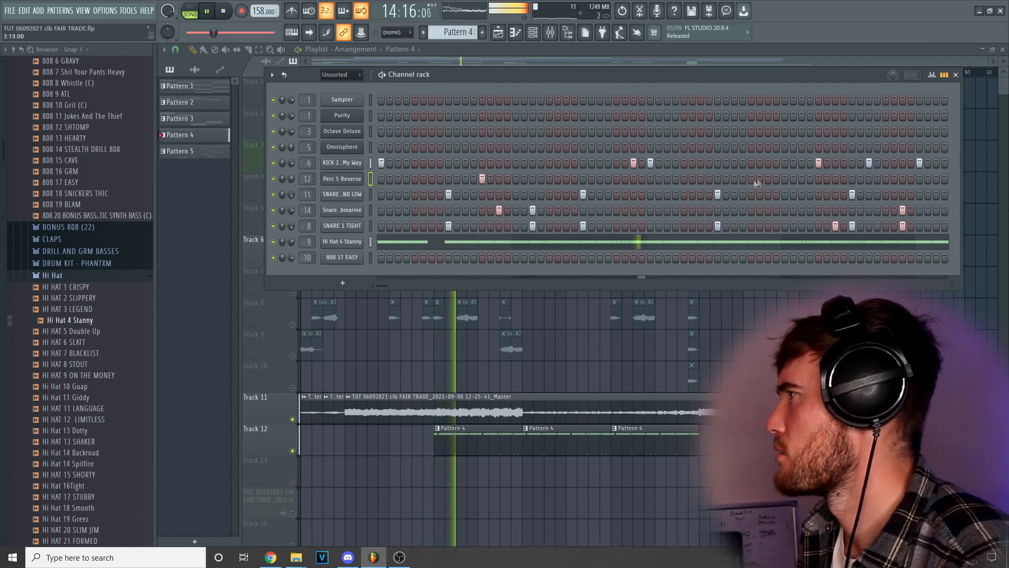
right_click(361, 178)
click(389, 179)
key(space)
drag(464, 306, 209, 242)
drag(525, 254, 517, 255)
key(space)
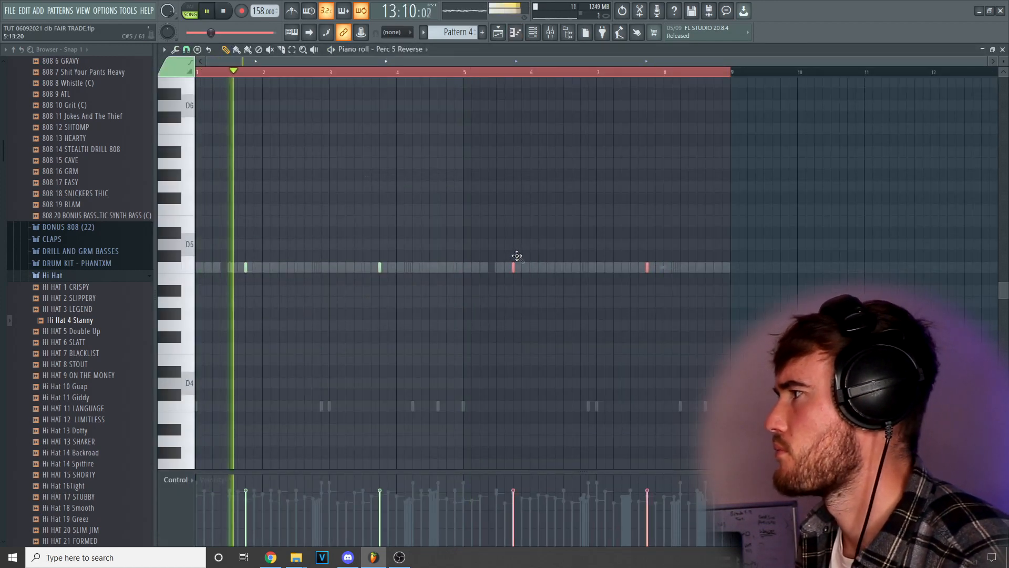
Step: Preview the open hat samples and add OPEN HAT 2 TOP as a new channel below 808 17 EASY
click(532, 32)
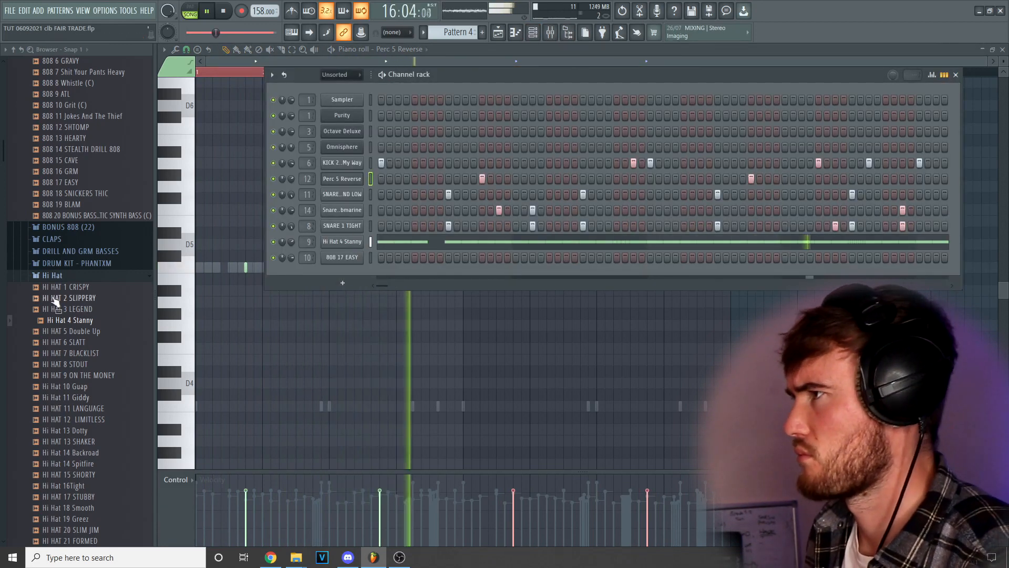
scroll(83, 304, down, 8)
drag(79, 298, 83, 304)
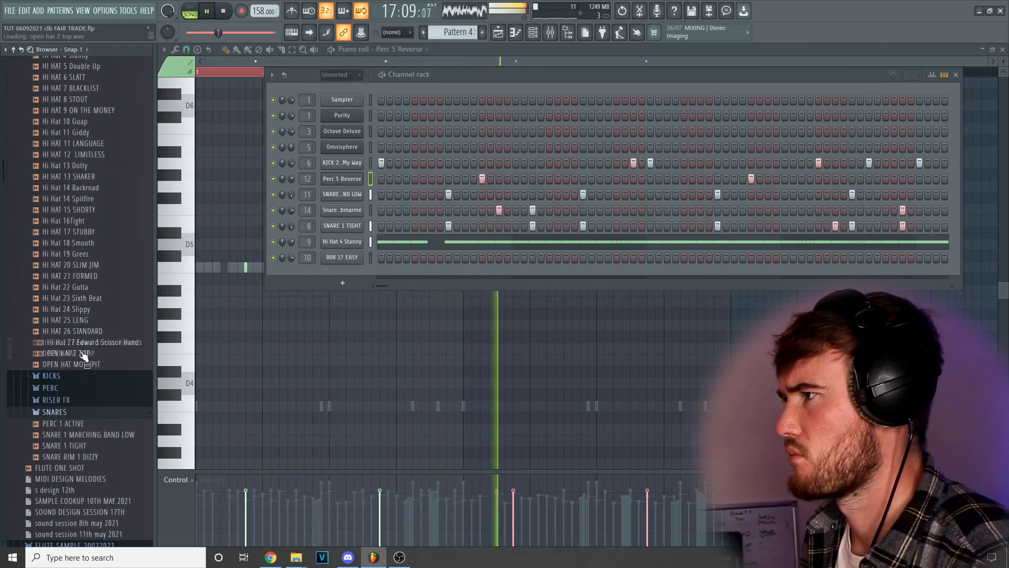
click(89, 366)
drag(67, 353, 349, 271)
Step: Set the OPEN HAT 2 TOP time-stretching mode to Stretch and raise its pitch
click(342, 273)
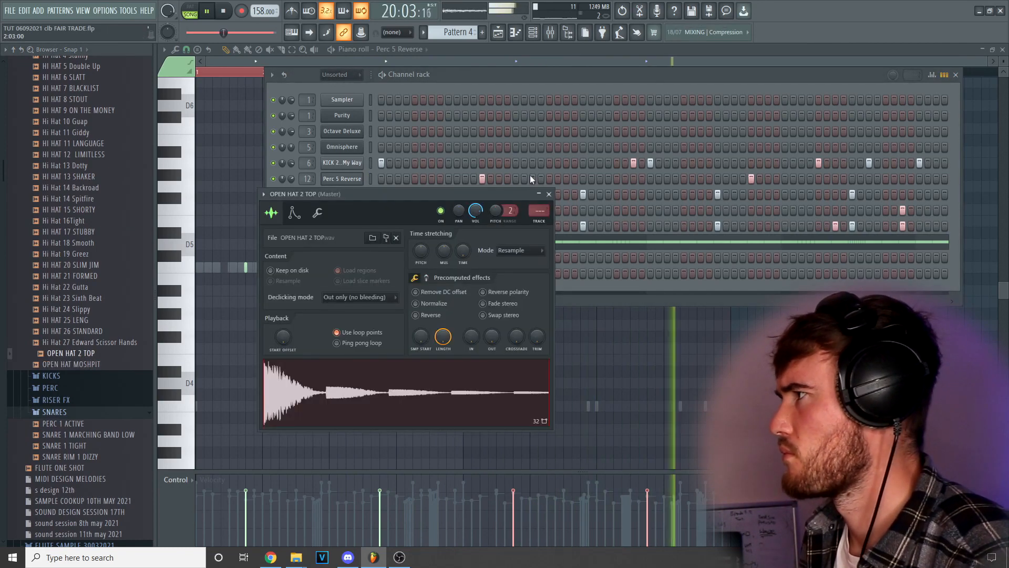
click(519, 251)
click(514, 279)
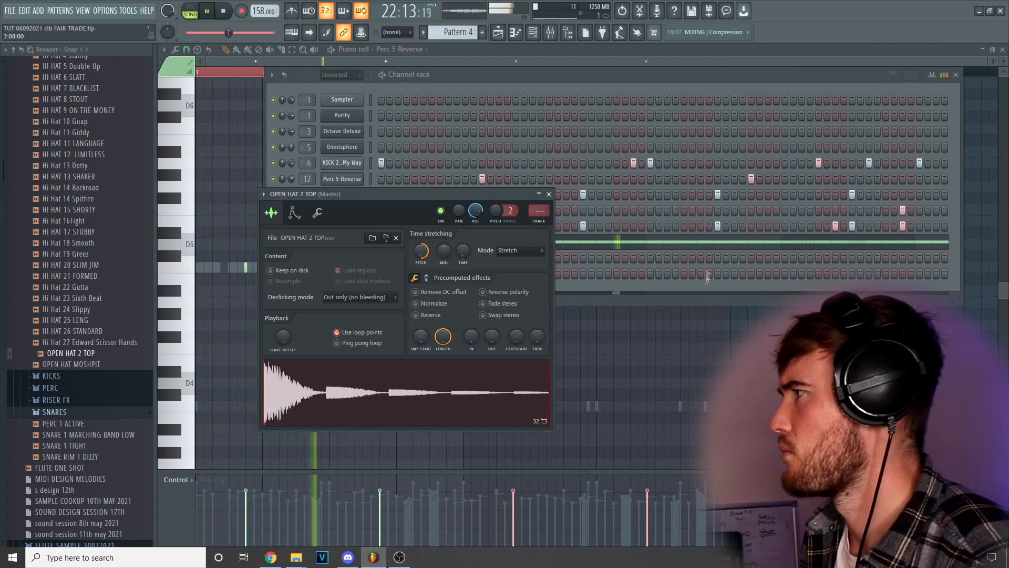
Step: Place an OPEN HAT 2 TOP hit on step 49, the start of bar 4, and close its channel settings
click(785, 273)
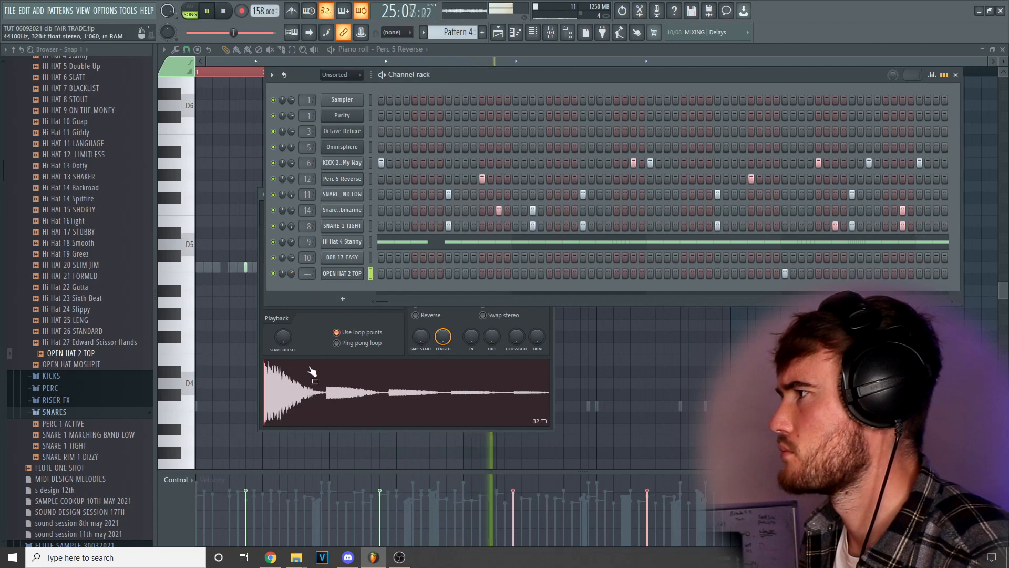
click(346, 333)
click(548, 194)
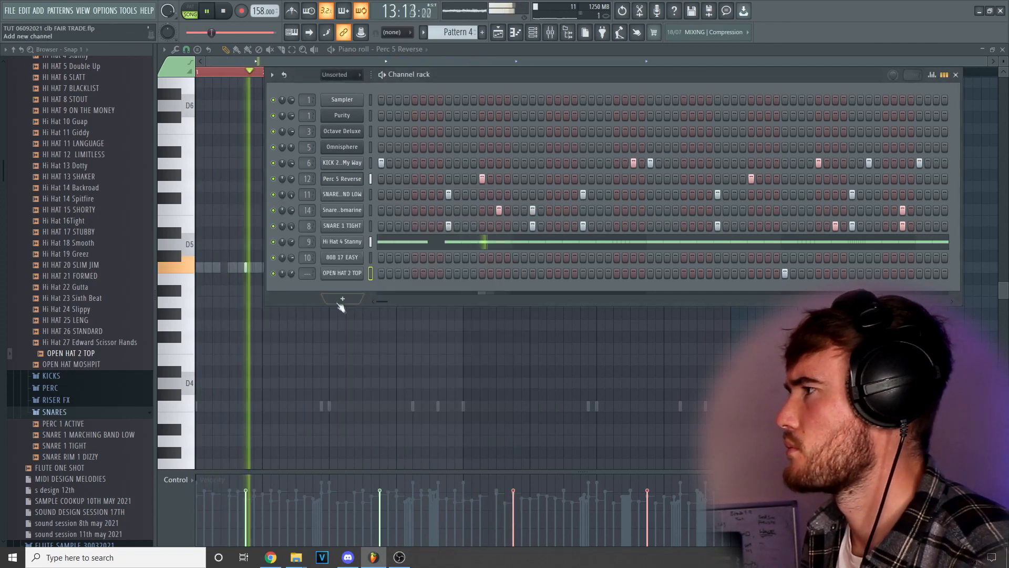
Step: Route the OPEN HAT 2 TOP channel to mixer track 15 and save the project despite the trial plugin
key(ctrl+l)
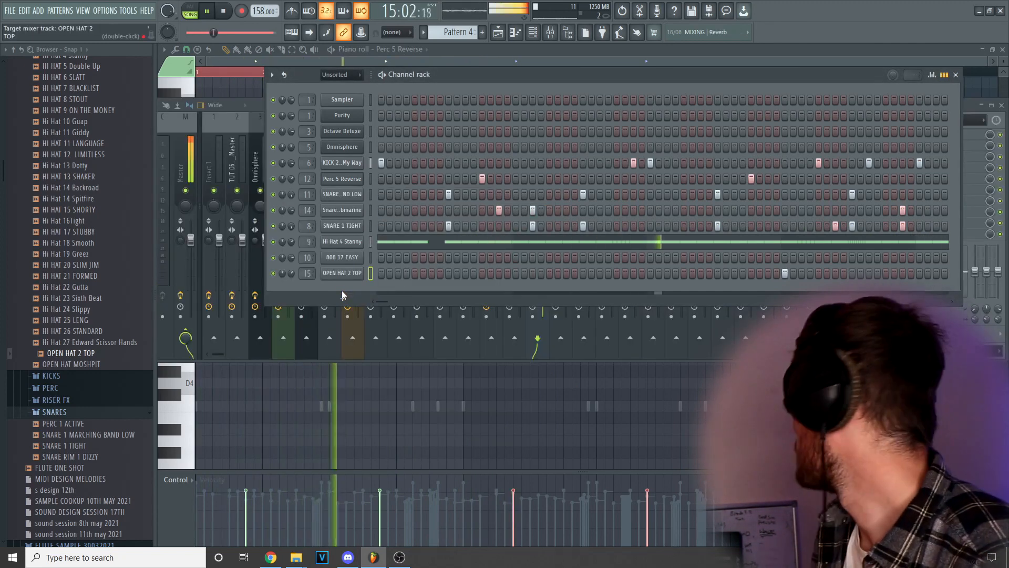
key(ctrl+s)
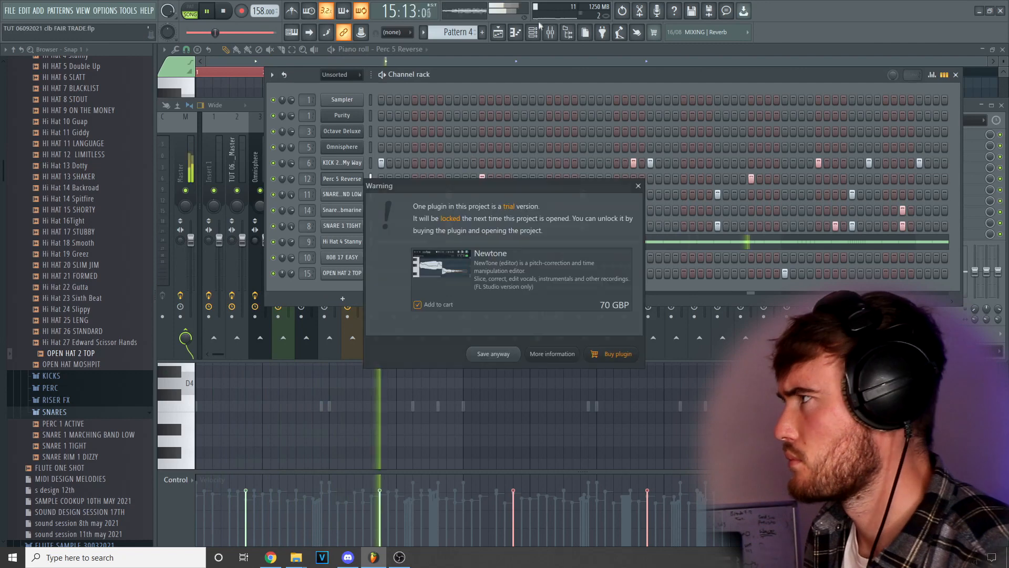
click(494, 354)
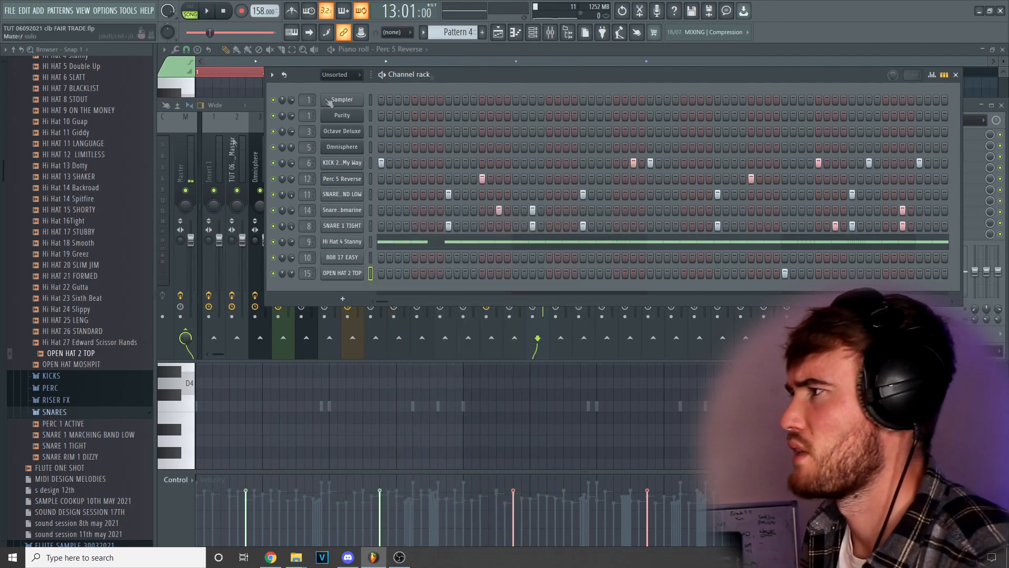
Step: Review the 808 17 EASY channel's sample settings and volume envelope
right_click(353, 260)
click(397, 324)
click(344, 257)
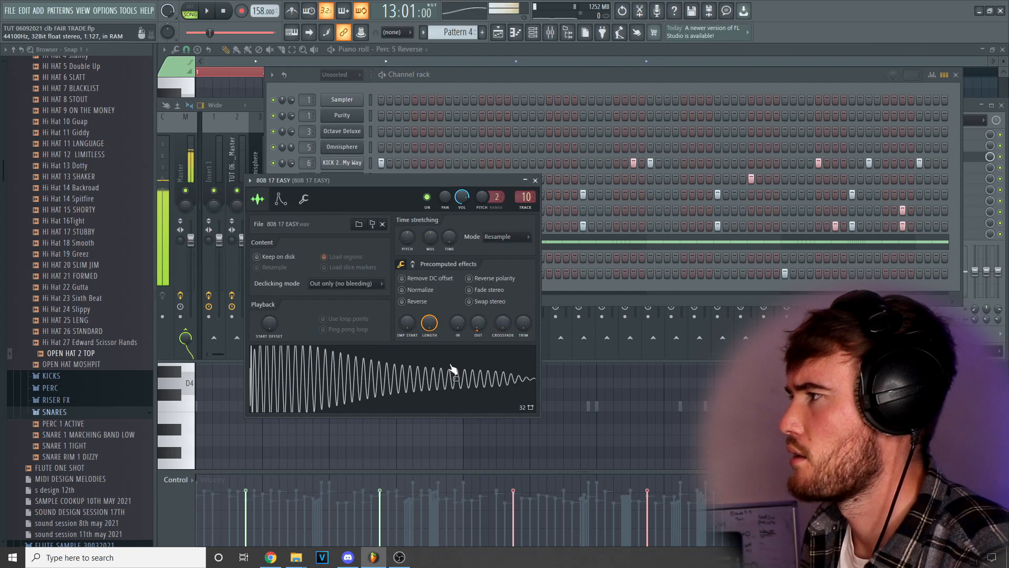
click(281, 199)
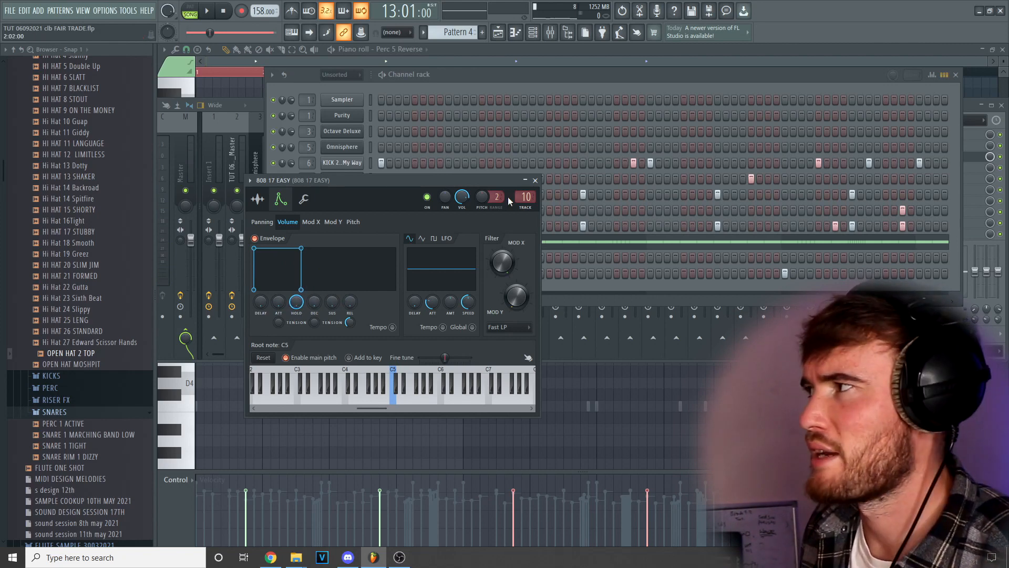
click(535, 180)
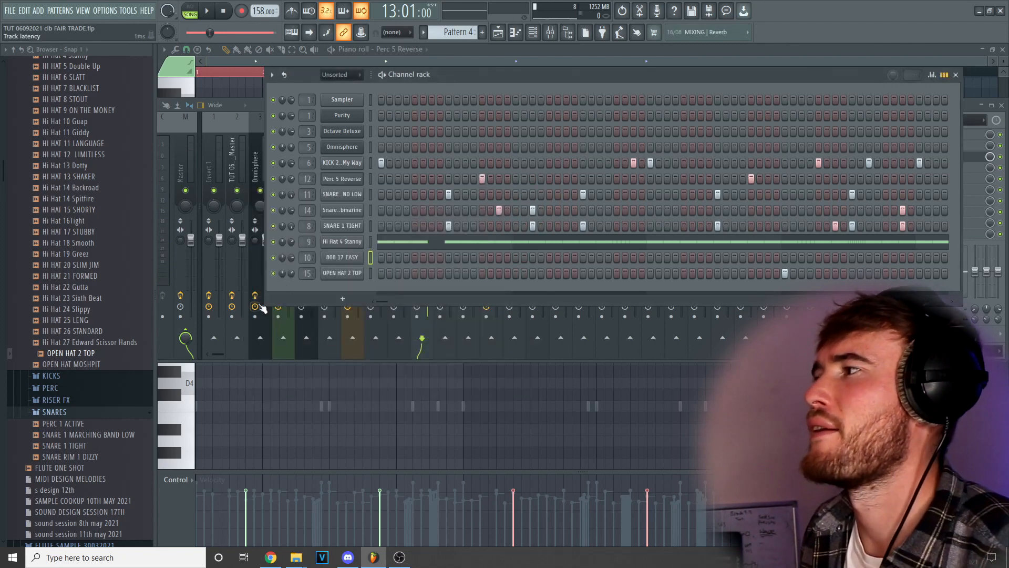
Step: Draw 808 17 EASY A#4 notes on bars 1 and 5 and step 5 of bars 2 and 6, with A4 on bar 3 and step 5 of bar 4
right_click(355, 257)
click(389, 258)
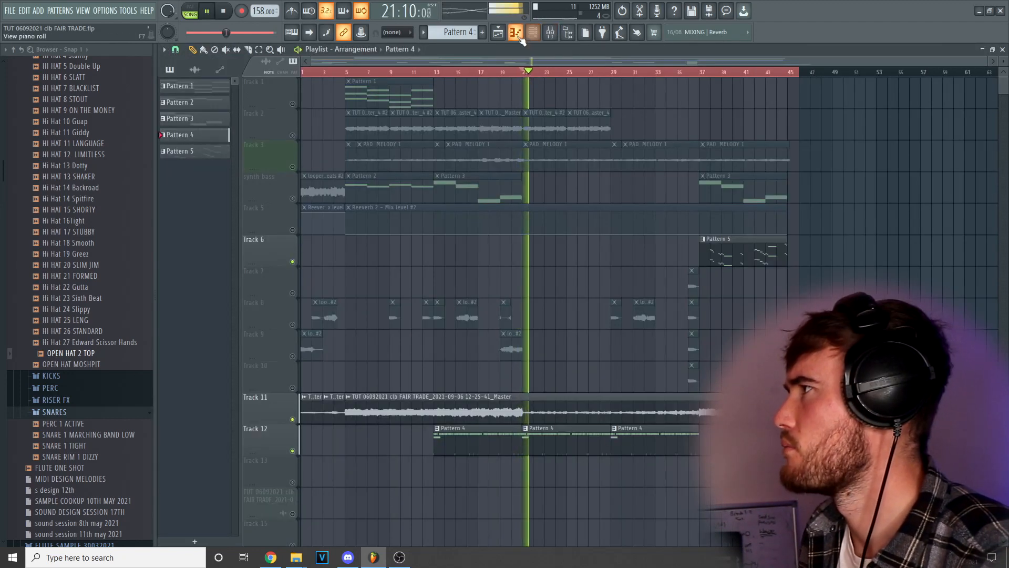
key(F7)
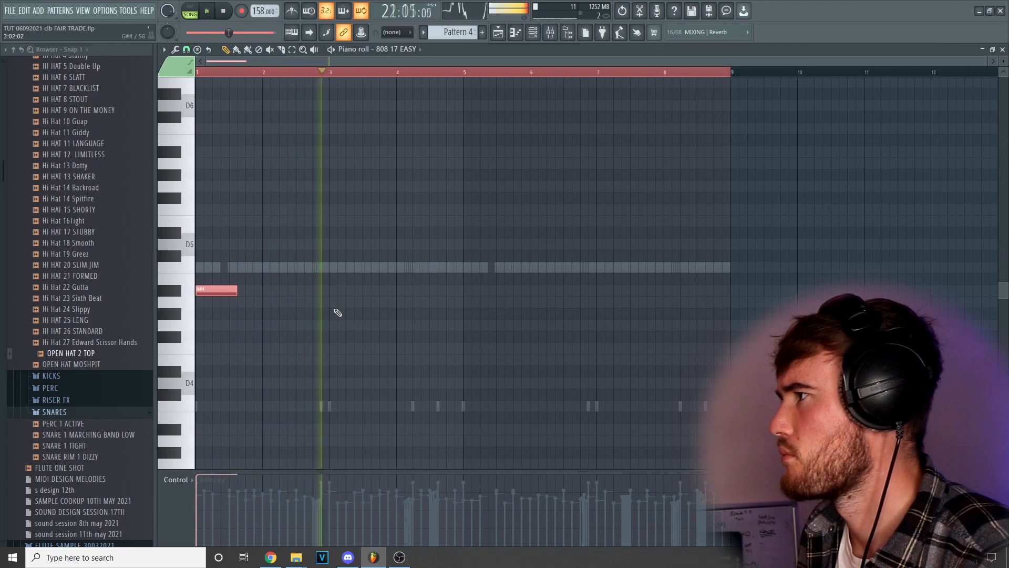
click(333, 302)
click(282, 291)
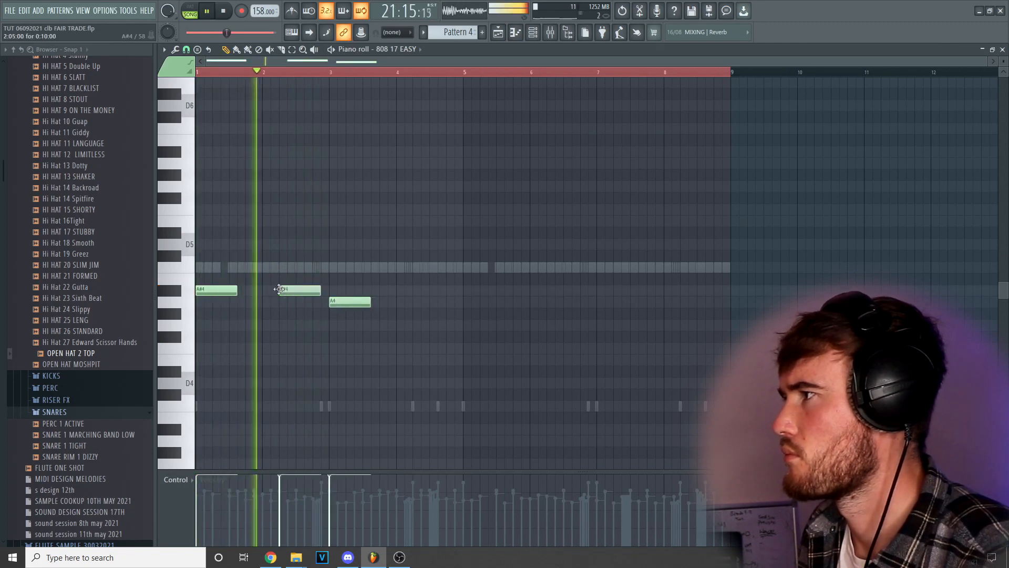
click(415, 302)
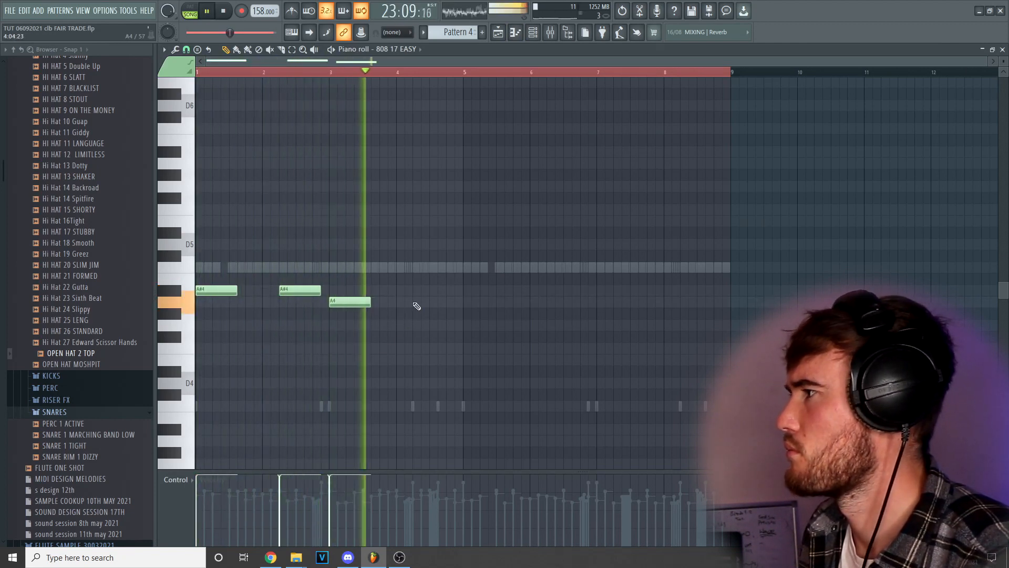
click(466, 291)
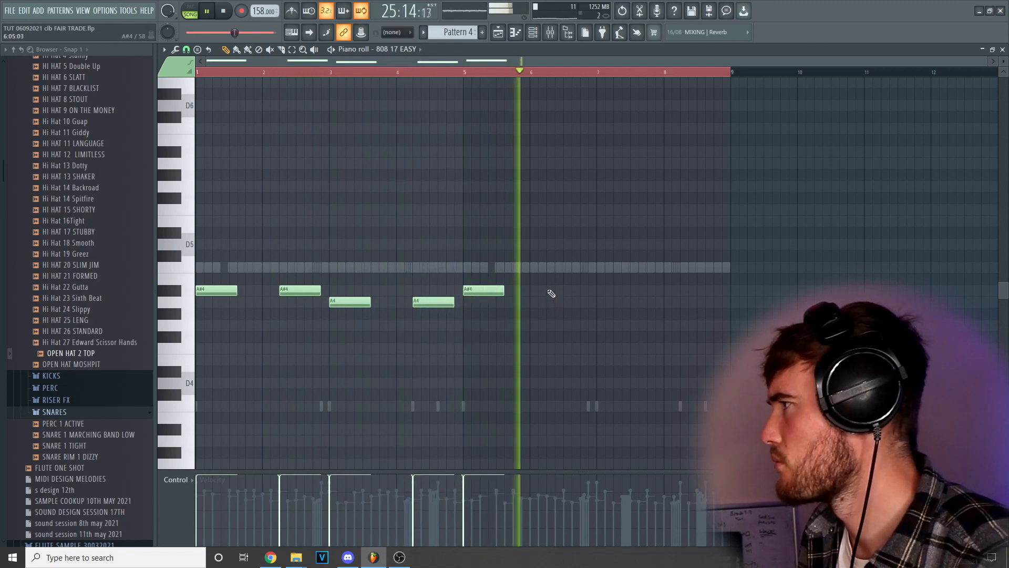
click(550, 291)
Step: Add an 808 note at the start of bar 7 and transpose it to F5
drag(599, 324, 602, 336)
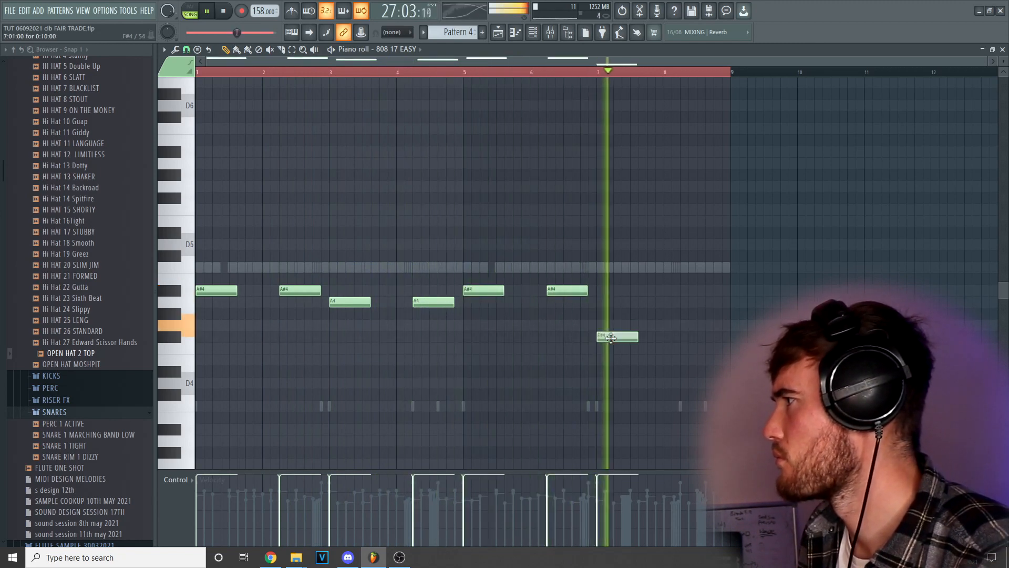
key(space)
ctrl+click(620, 338)
key(space)
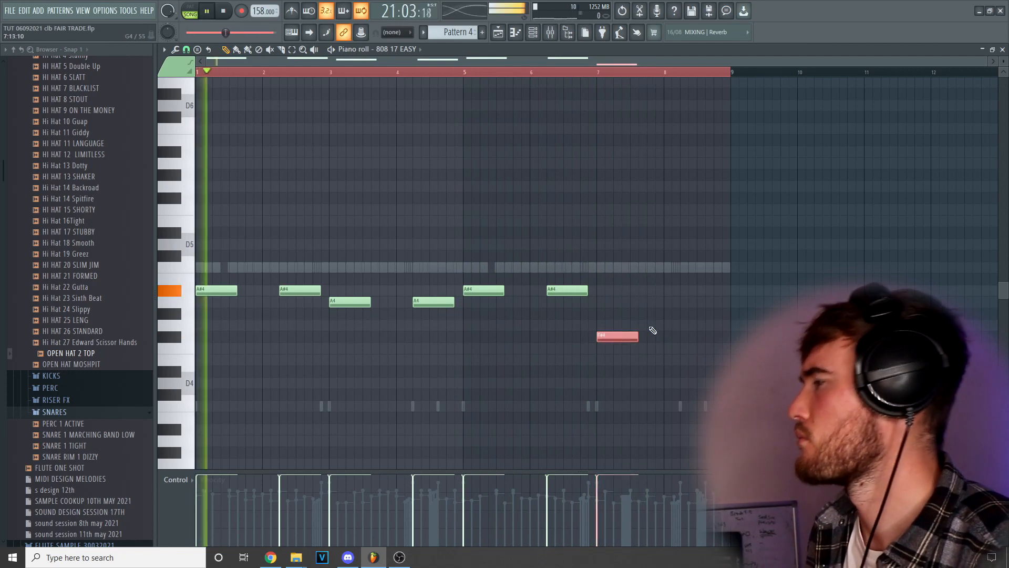
key(ctrl+Up)
key(shift+Down)
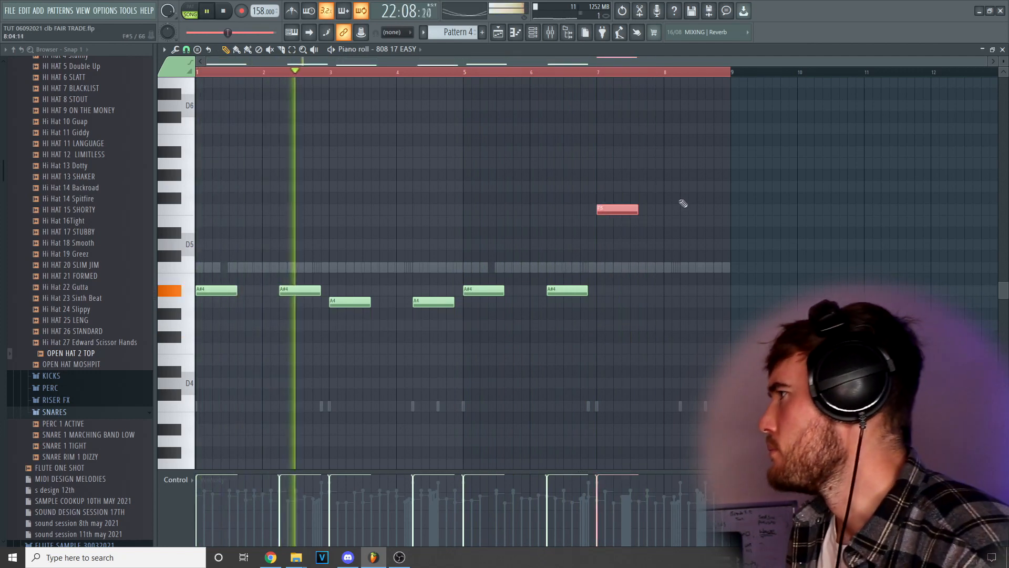
Step: Add two short F#5 808 notes on steps 5 and 11 of bar 8 and save the project
click(685, 198)
drag(723, 200, 706, 200)
click(710, 198)
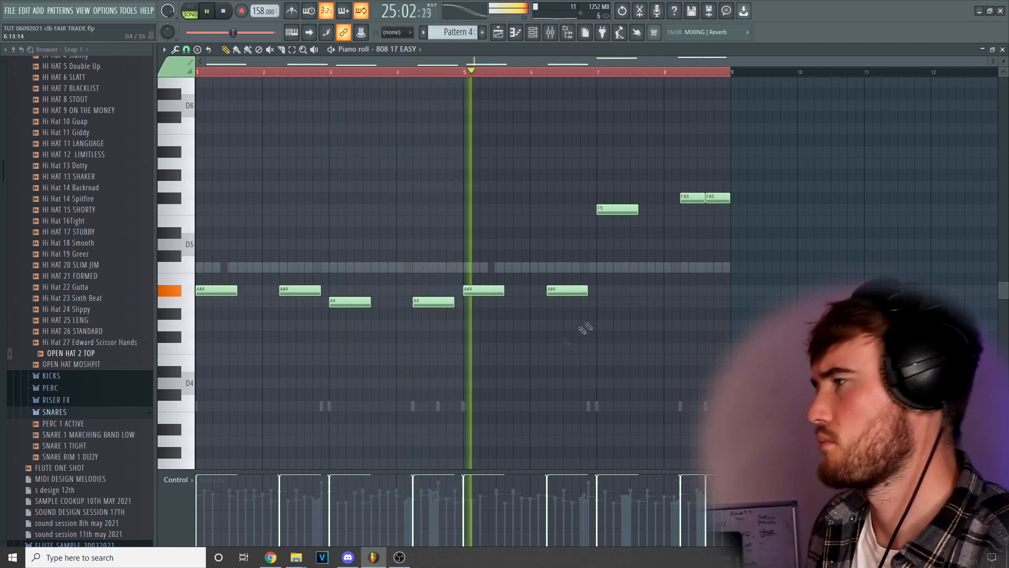
key(ctrl+s)
click(489, 352)
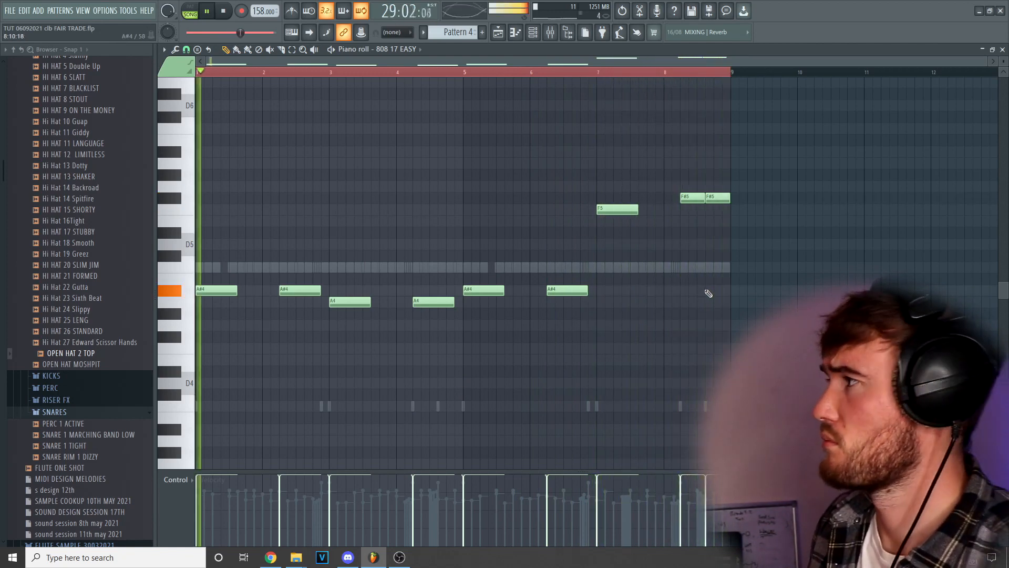
Step: Check the 808 17 EASY level in the mixer and slightly lower the volume of the melody on mixer track 13
key(ctrl+a)
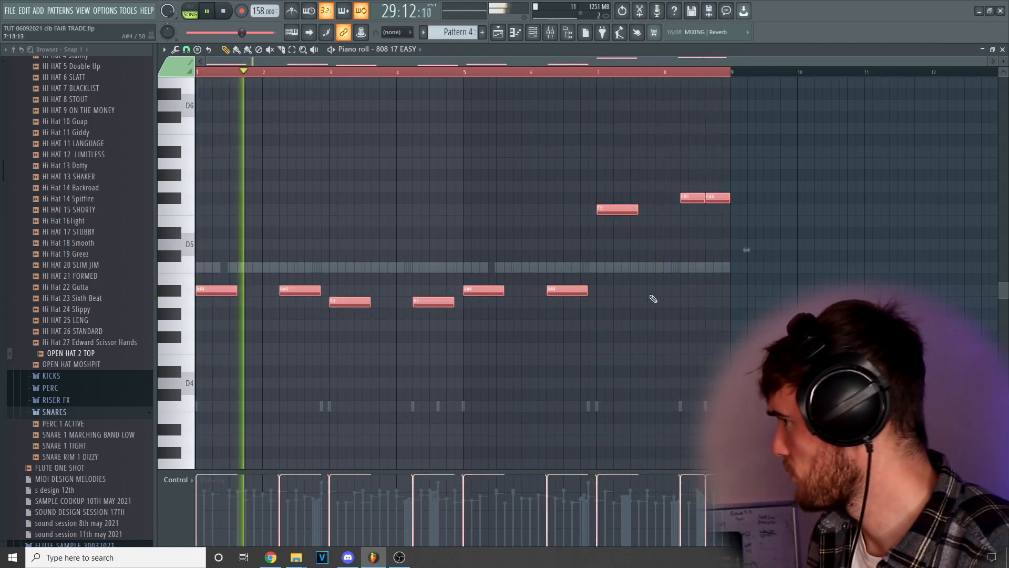
click(551, 33)
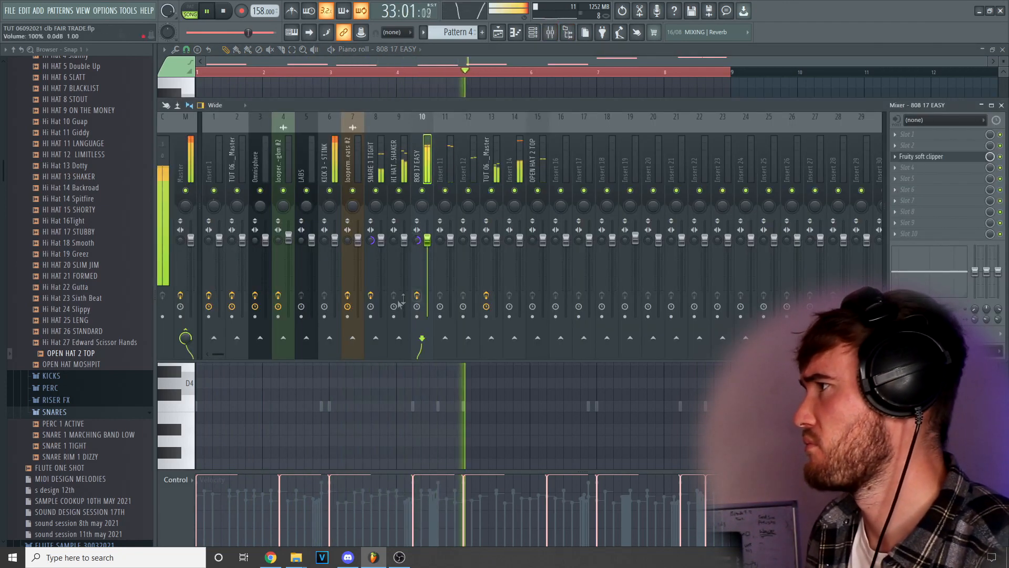
drag(428, 240, 428, 241)
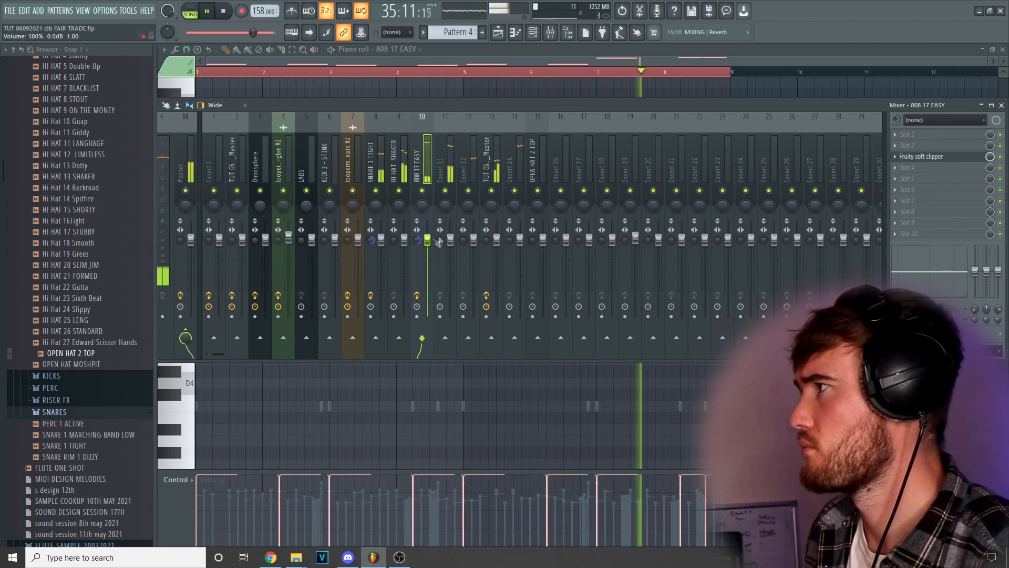
drag(496, 241, 497, 243)
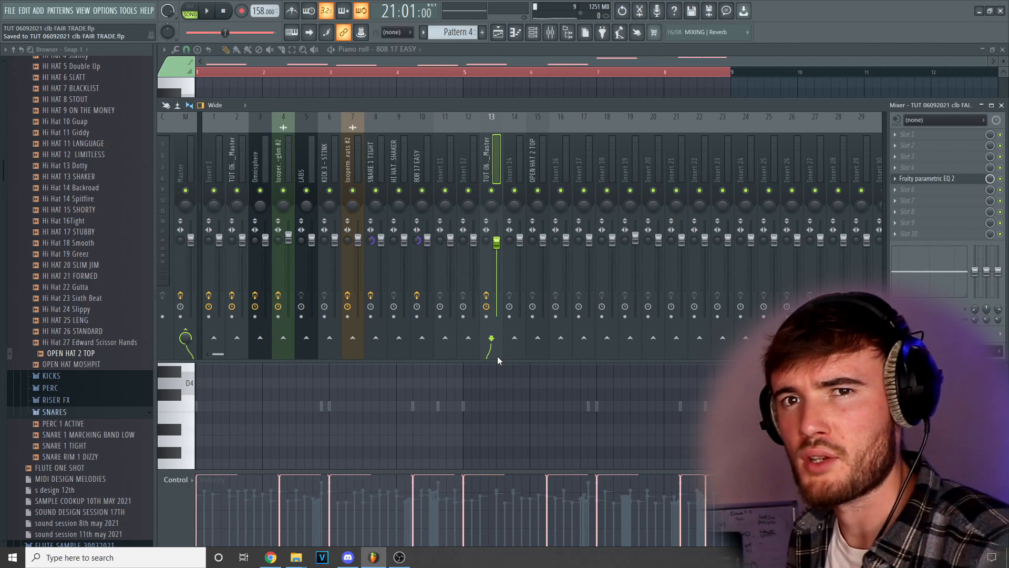
Step: Load Fruity Love Philter on mixer track 13 with the Simple triangle lowpass LFO preset and audition it from bar 37
click(504, 32)
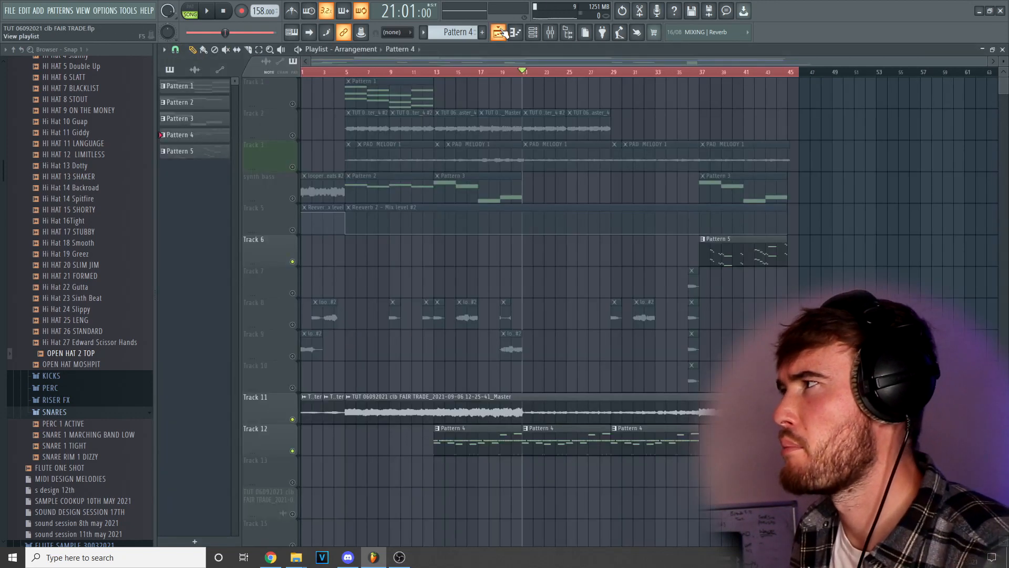
scroll(721, 322, up, 5)
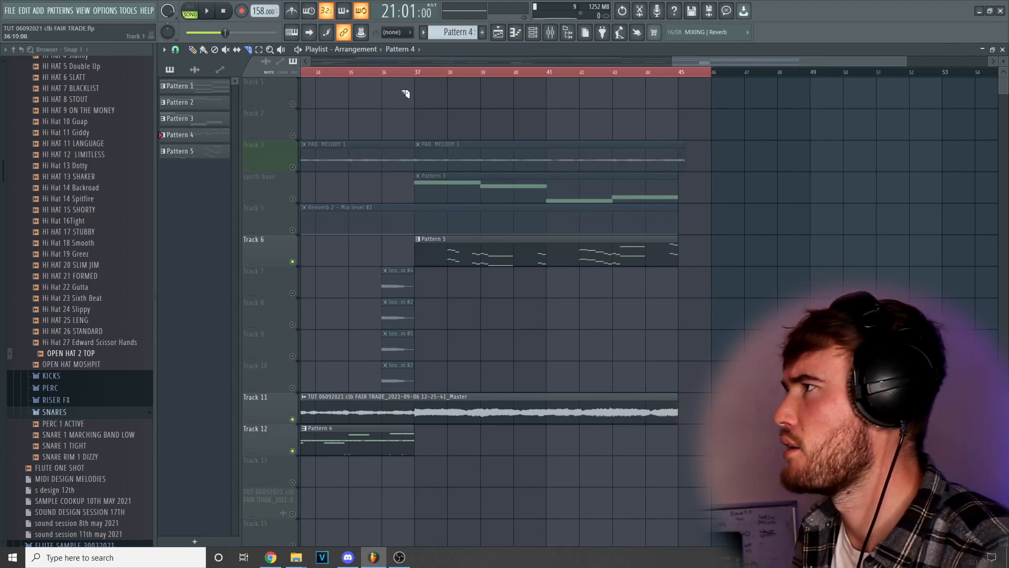
click(554, 35)
key(space)
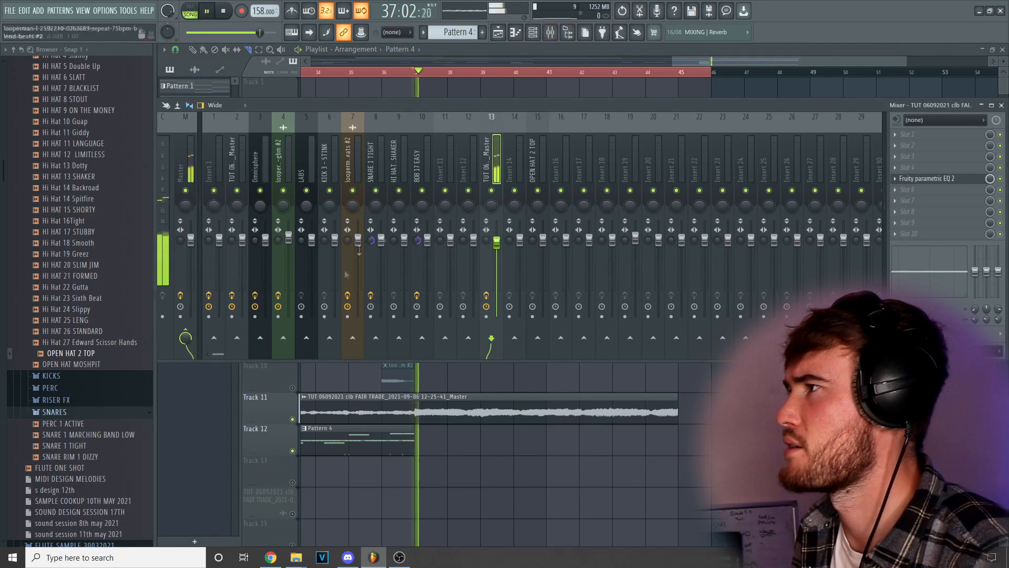
key(space)
click(912, 179)
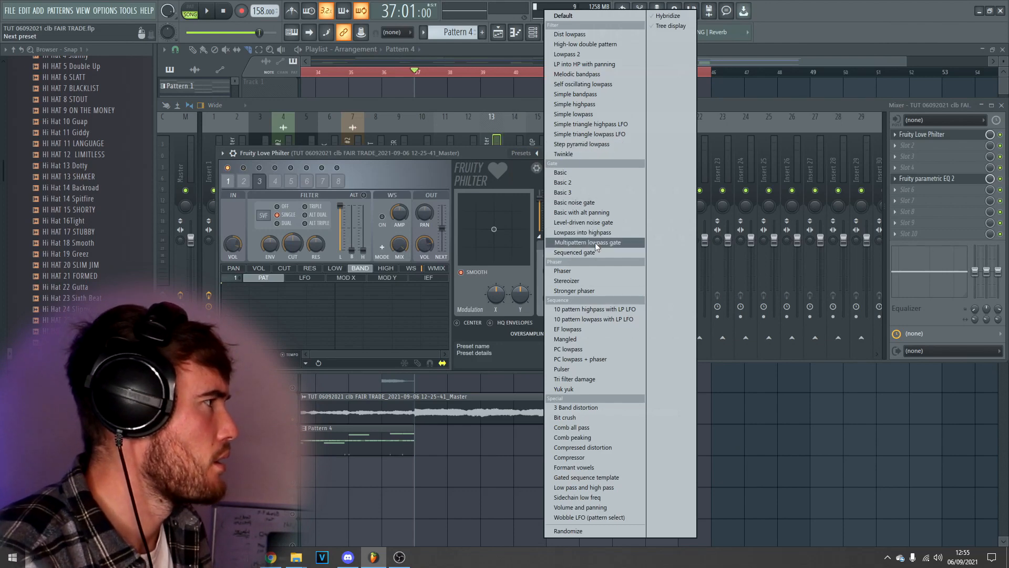
click(597, 133)
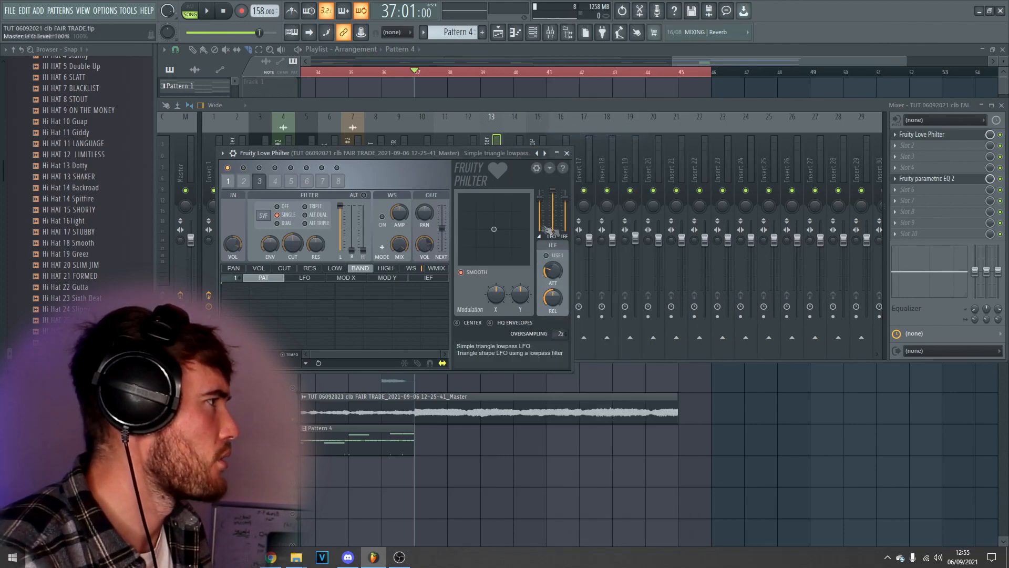
key(space)
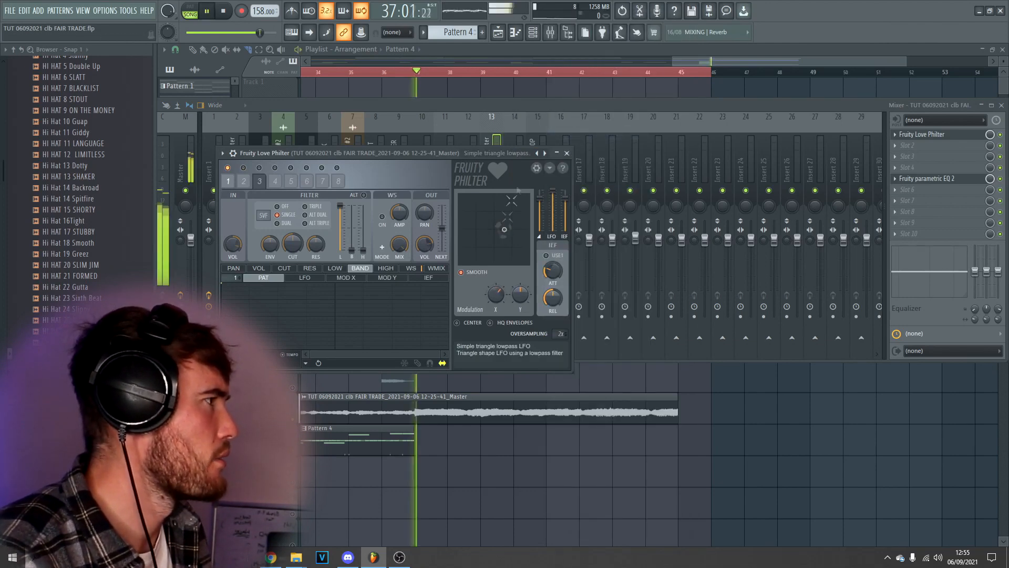
Step: Create an automation clip for the mix level of mixer track 13's Fruity parametric EQ 2 and enable playlist track 13
right_click(990, 179)
click(955, 256)
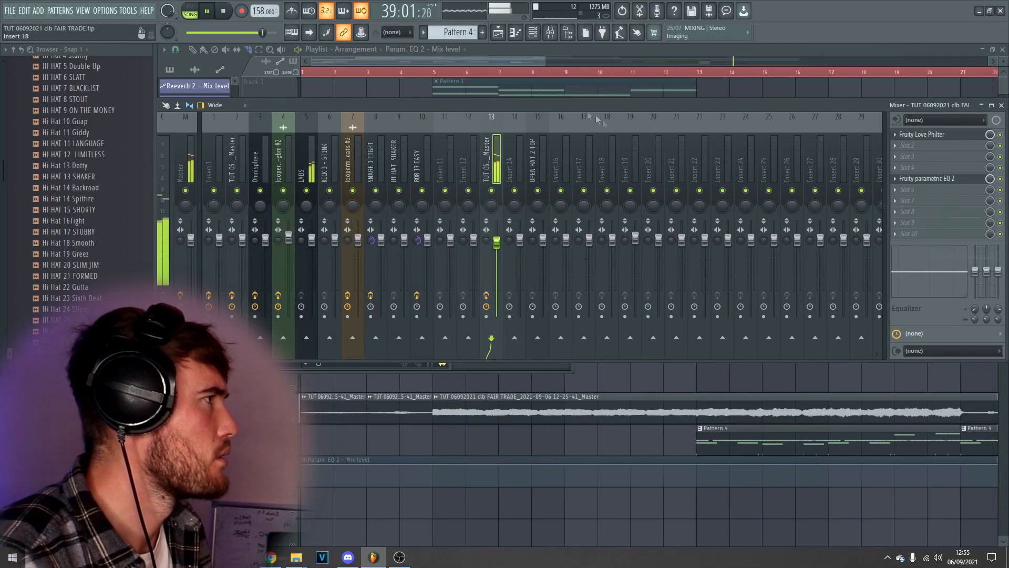
click(517, 32)
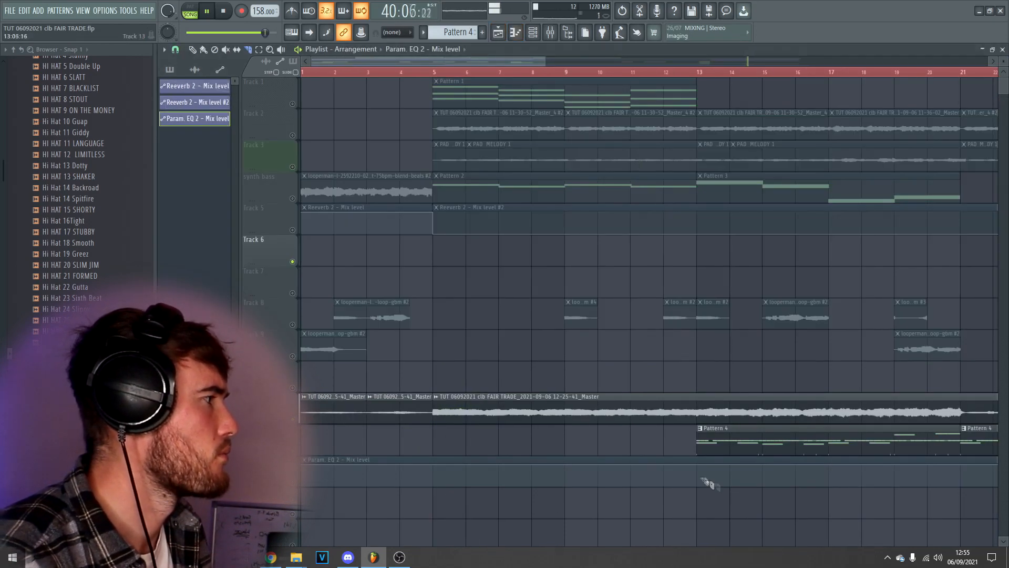
scroll(715, 484, down, 4)
click(293, 482)
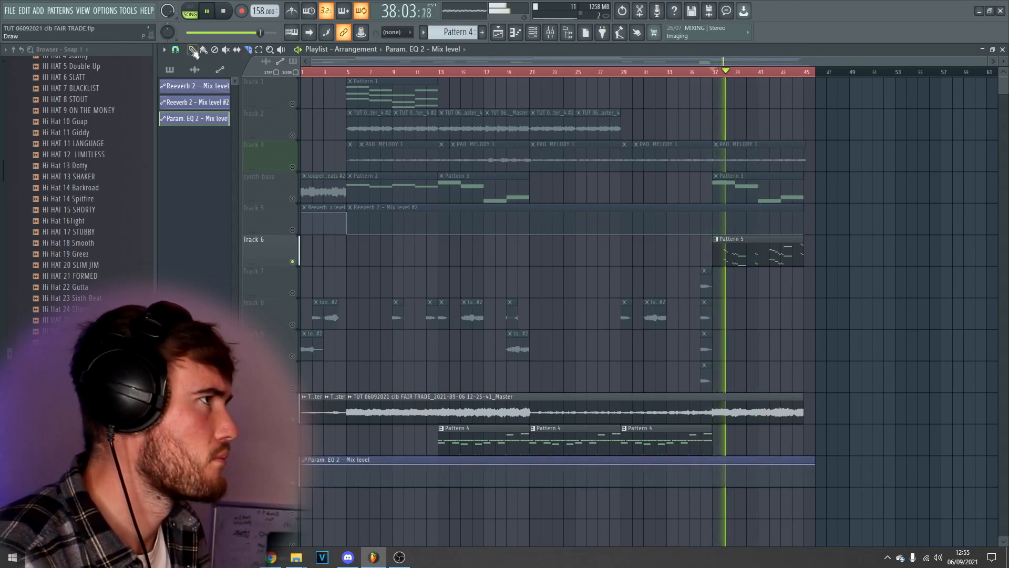
Step: Shape the Param. EQ 2 - Mix level automation to stay at 0% until bar 37 and jump back up from there
key(space)
drag(306, 480, 320, 527)
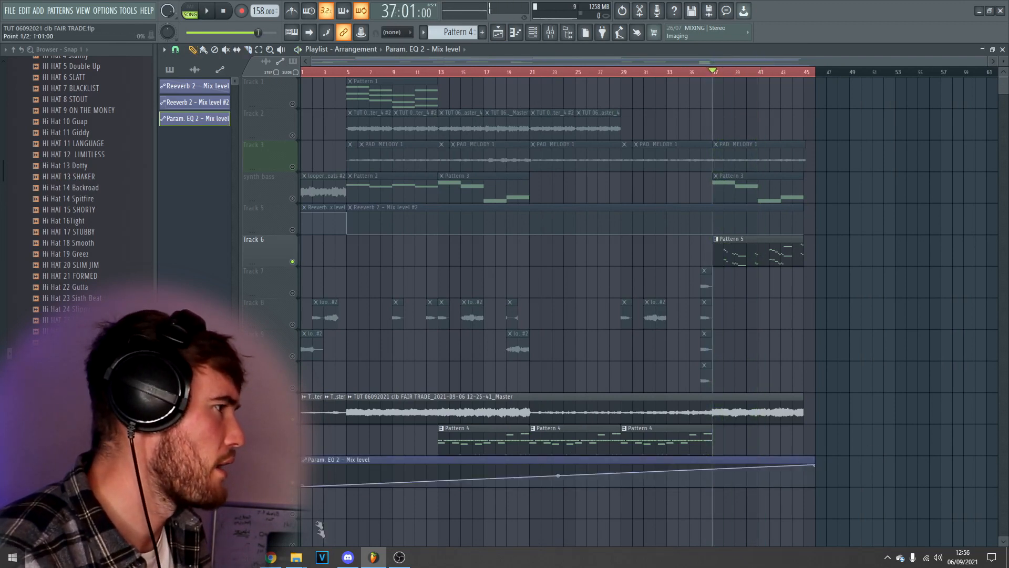
scroll(757, 507, up, 5)
right_click(582, 484)
drag(582, 487, 581, 501)
key(space)
scroll(763, 282, down, 5)
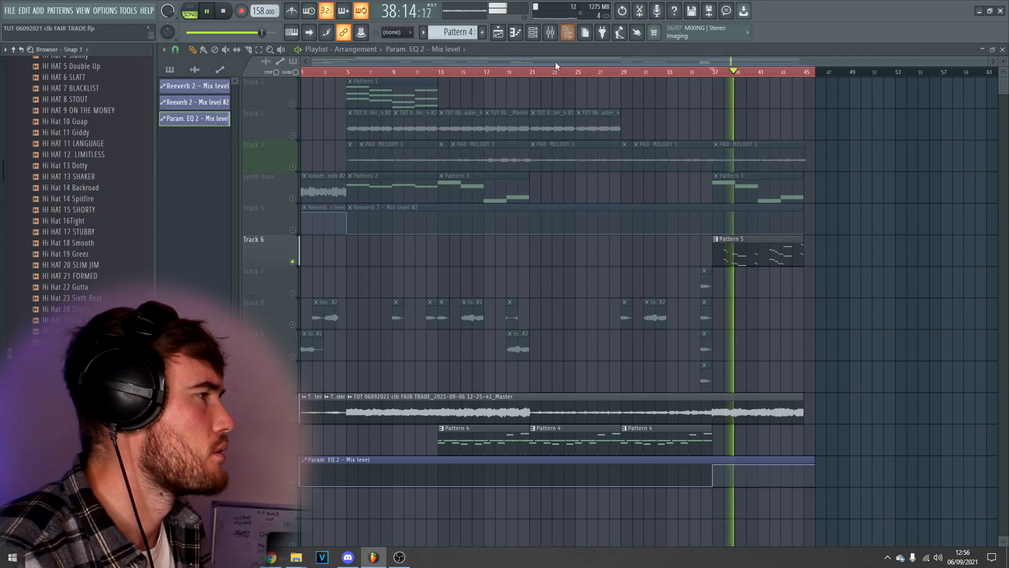
Step: Select the LABS mixer track and open its sixth effect slot
click(551, 32)
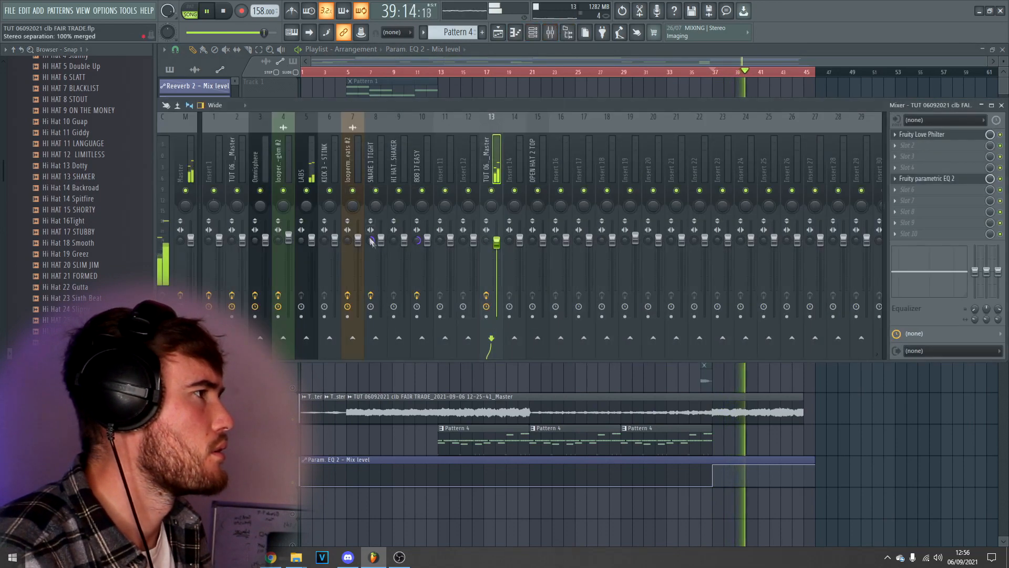
click(309, 163)
click(925, 190)
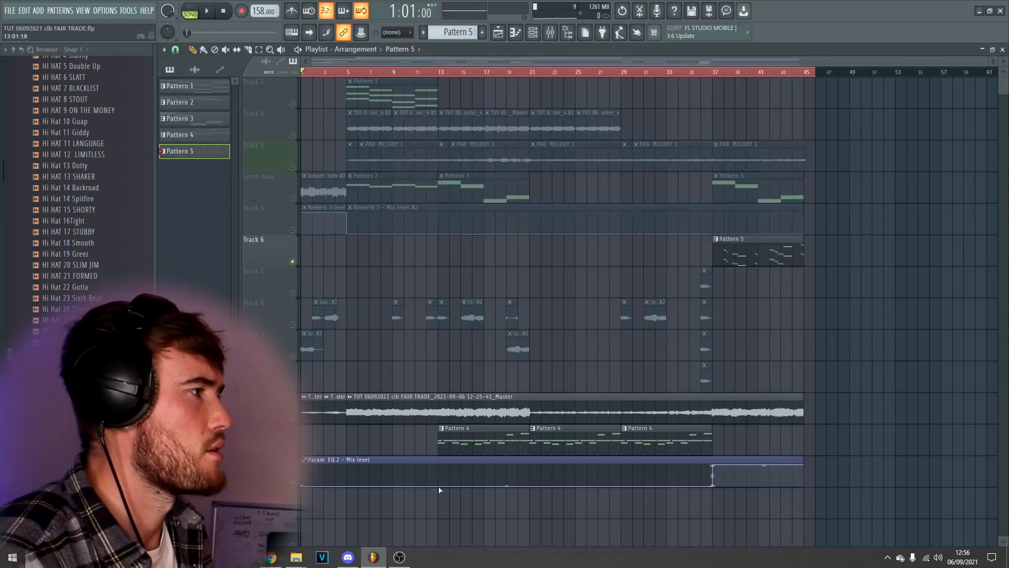
Step: Set the playlist time selection to bars 1 to 13 and clear the resulting clip selection
scroll(442, 483, down, 5)
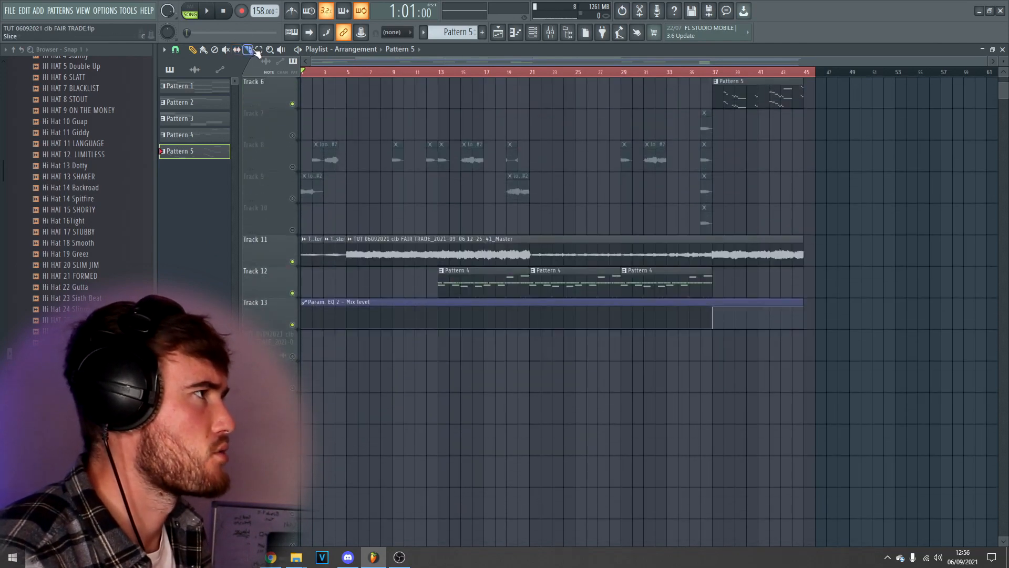
drag(440, 76, 151, 127)
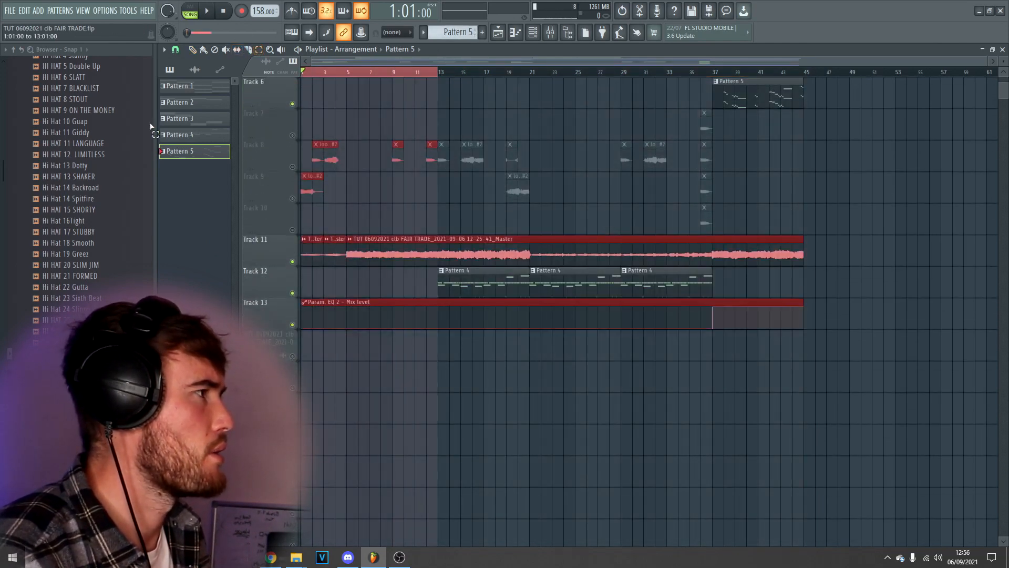
scroll(272, 189, up, 5)
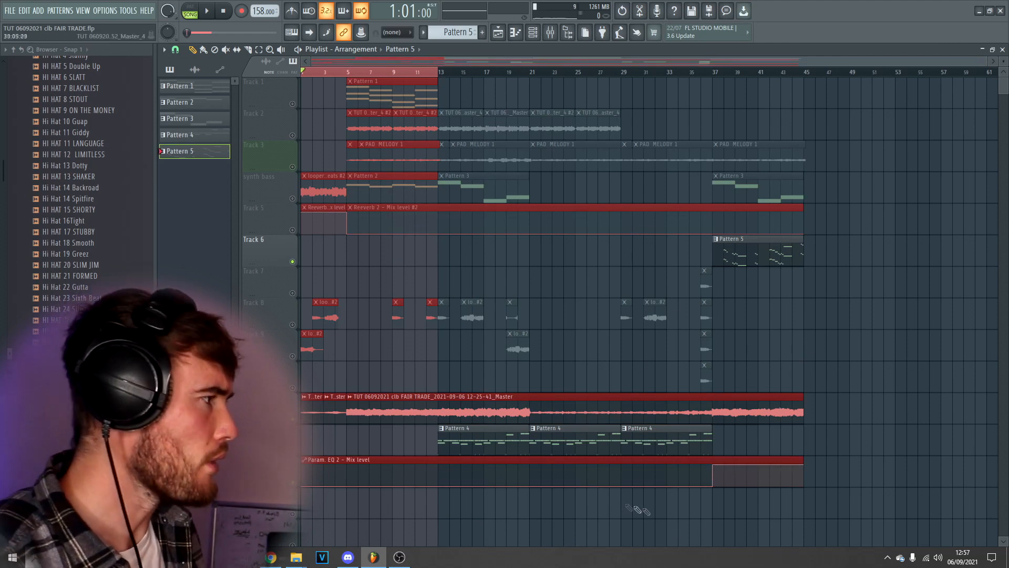
ctrl+click(598, 534)
Step: Unmute the synth bass track and tracks 5, 8 and 9, mute track 11, and audition the intro from bar 1
click(293, 199)
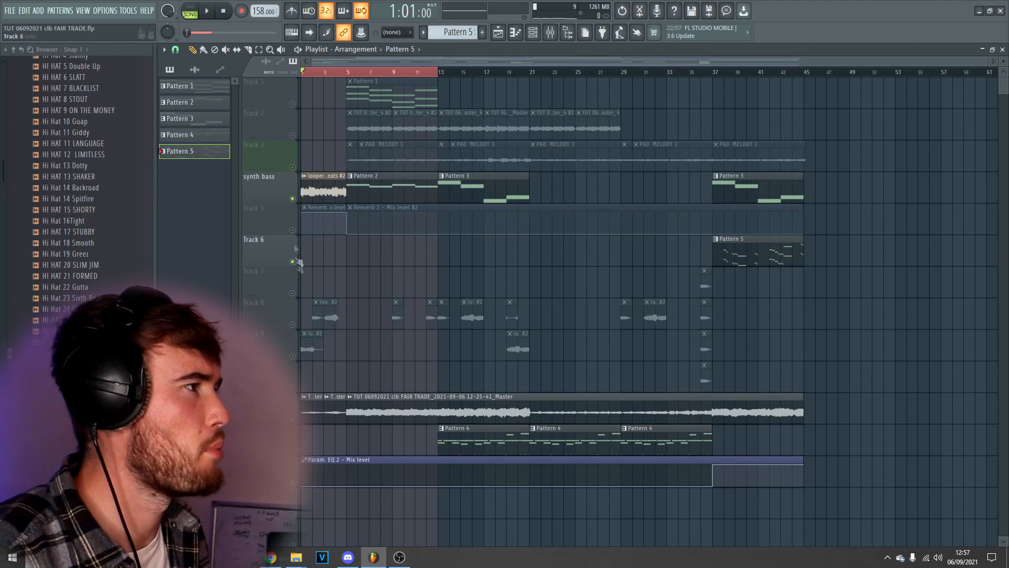
click(293, 324)
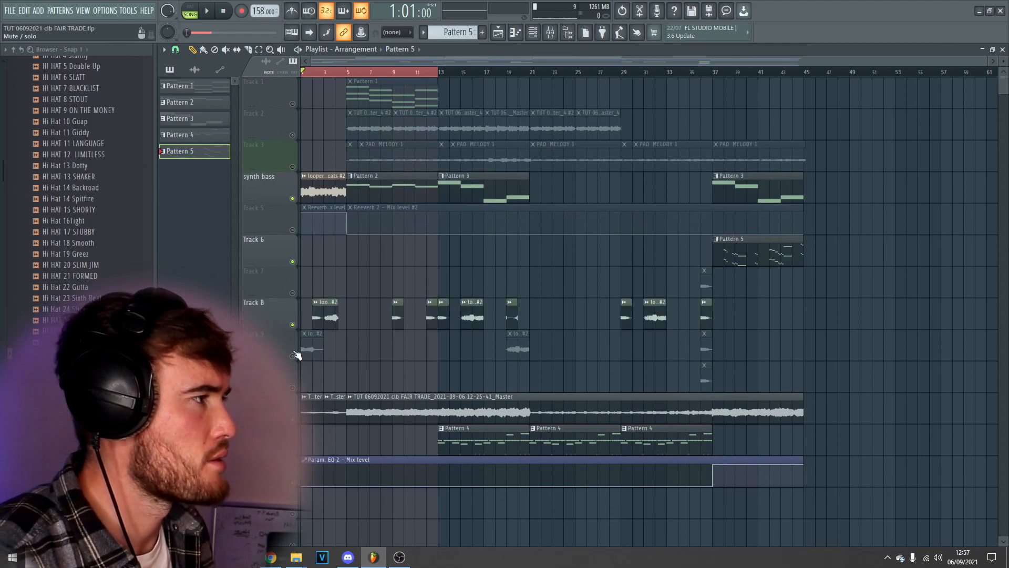
click(295, 420)
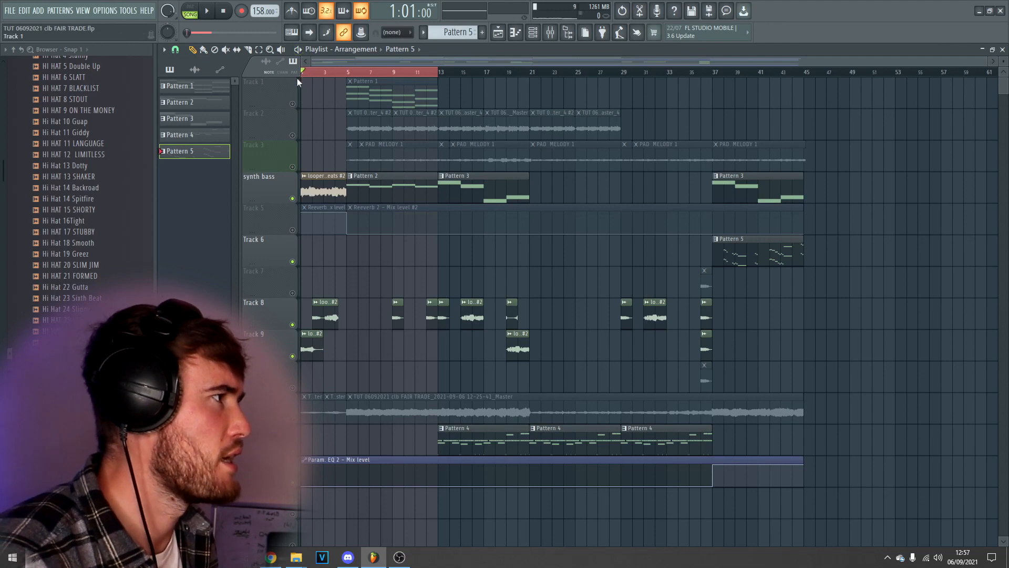
click(293, 230)
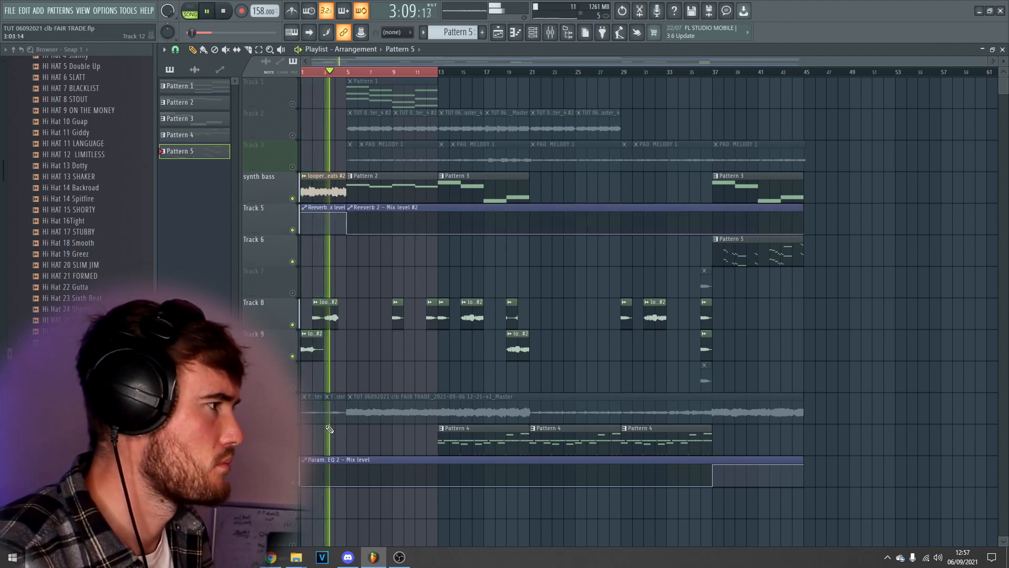
click(207, 11)
Step: Solo track 11 with the rendered master audio and re-enable tracks 12 and 13 alongside it
ctrl+click(293, 198)
ctrl+click(293, 198)
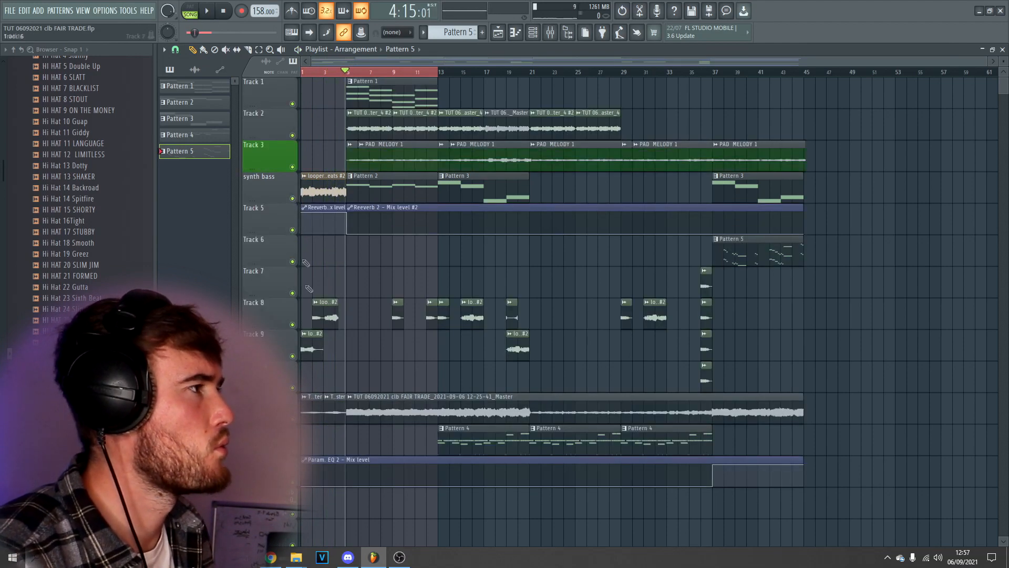
ctrl+click(293, 419)
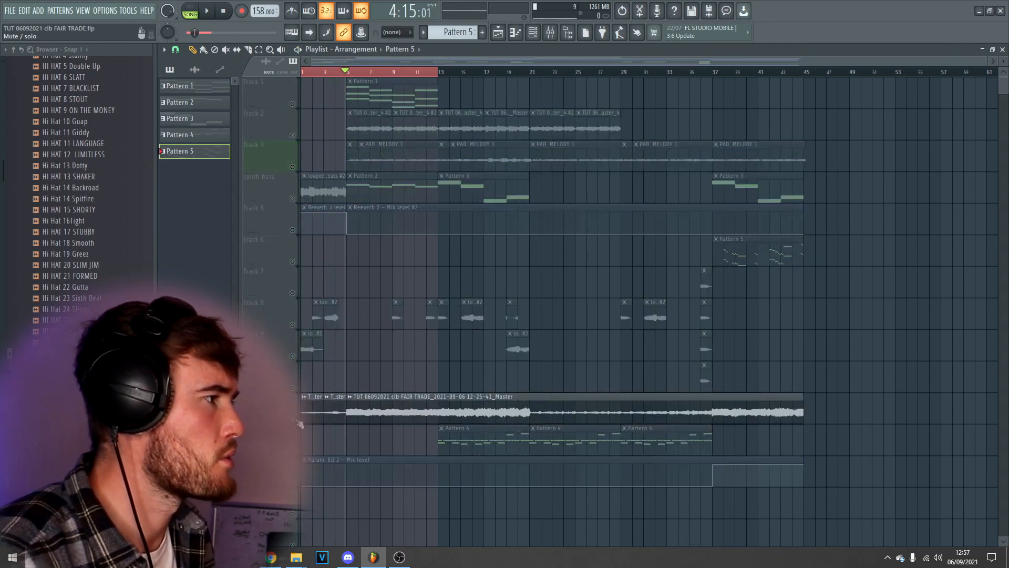
click(292, 482)
click(293, 451)
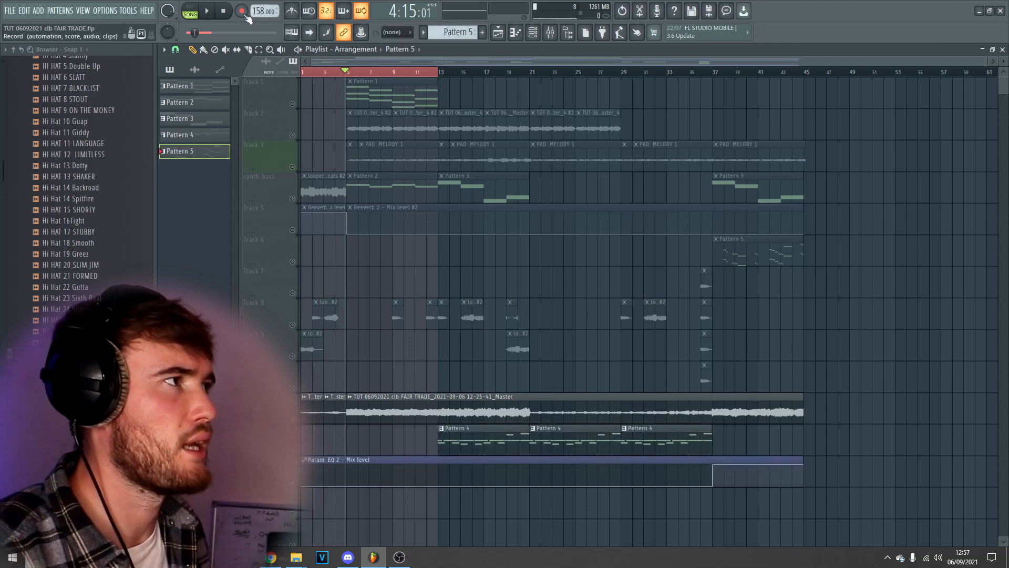
Step: Return the playhead to bar 1, audition the rendered master into bar 6 and pause playback
drag(327, 70, 275, 82)
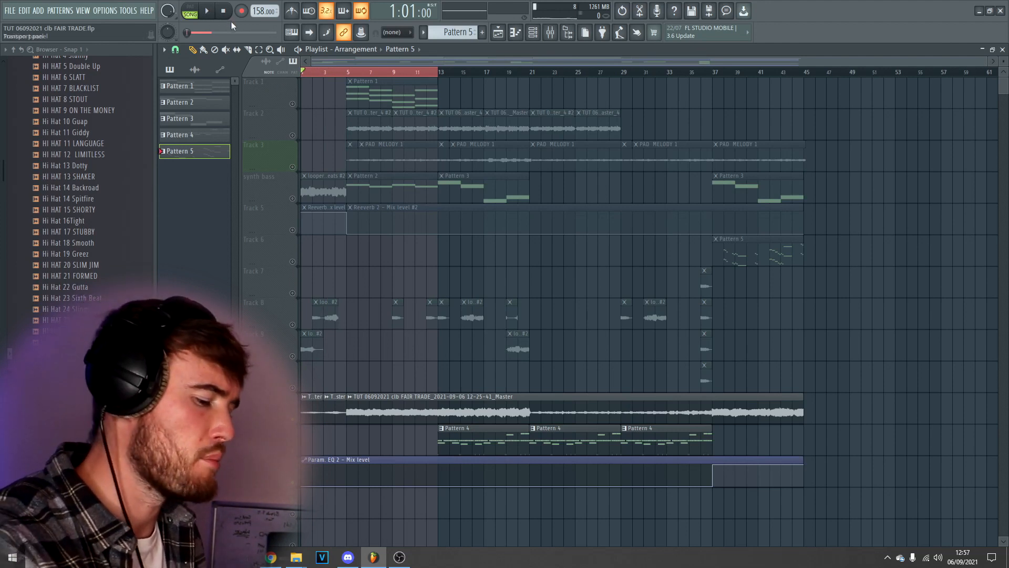
click(211, 11)
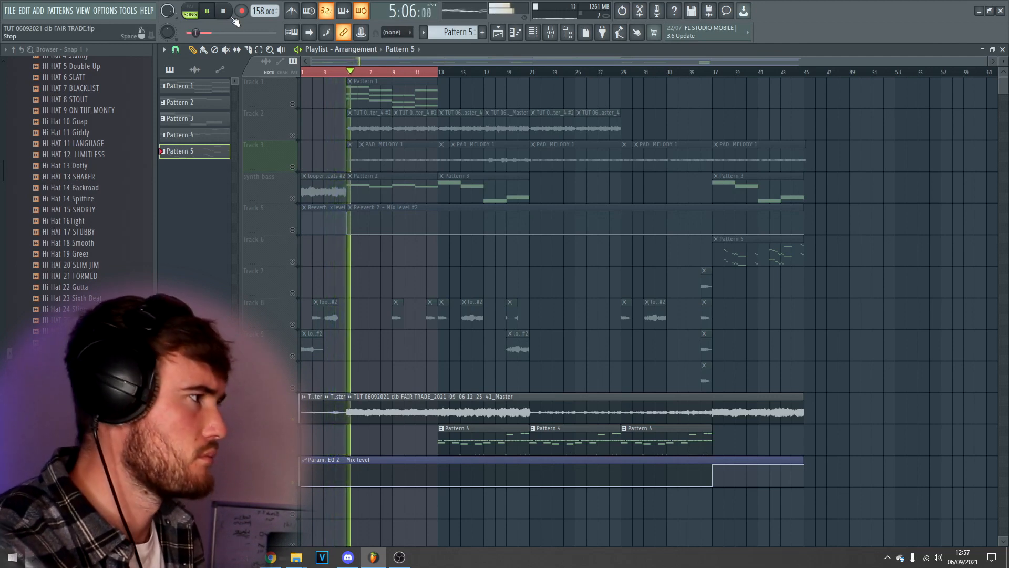
click(213, 9)
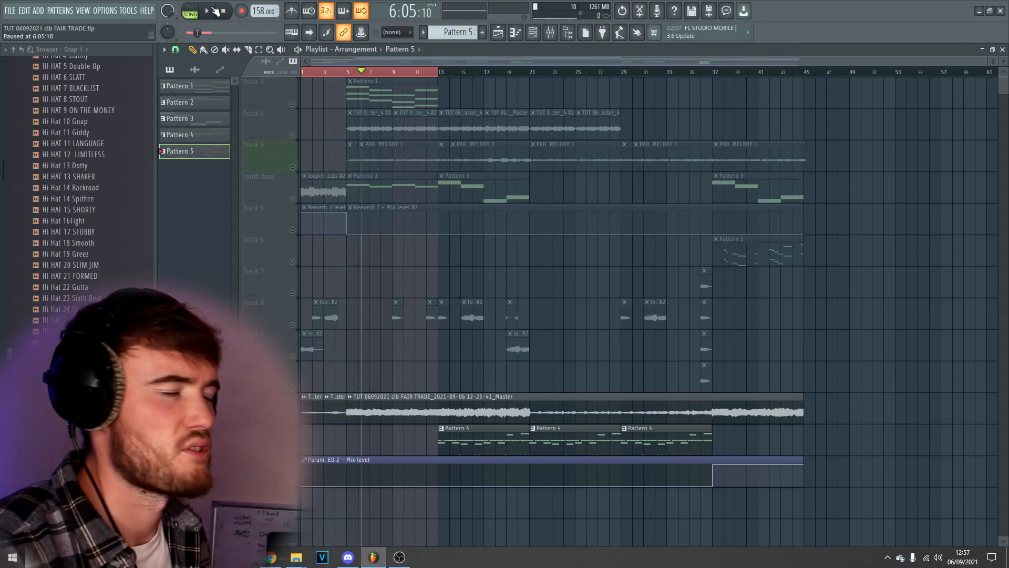
Step: Save the project under its current name, keeping the trial Newtone plugin in it
click(6, 10)
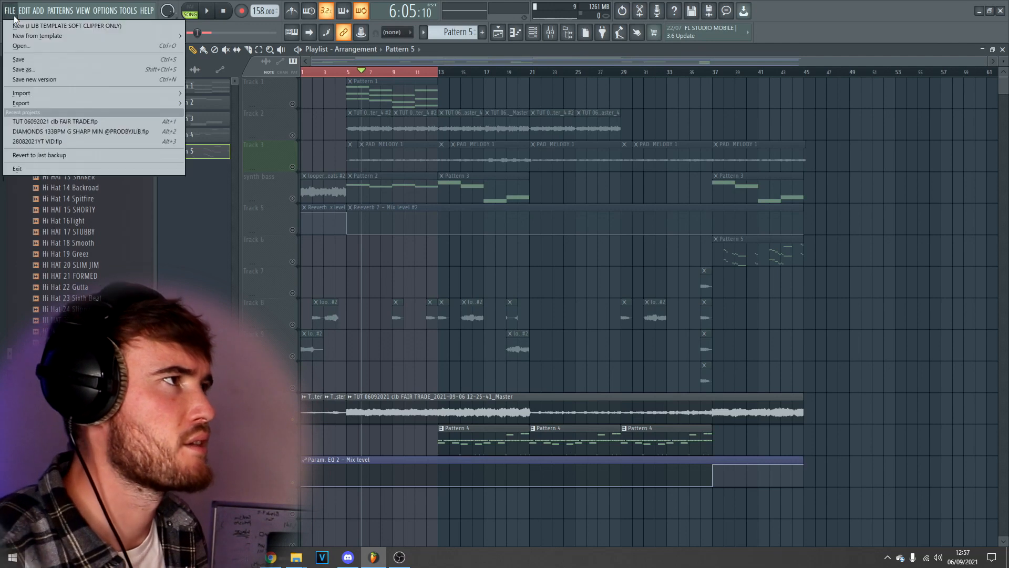
click(27, 58)
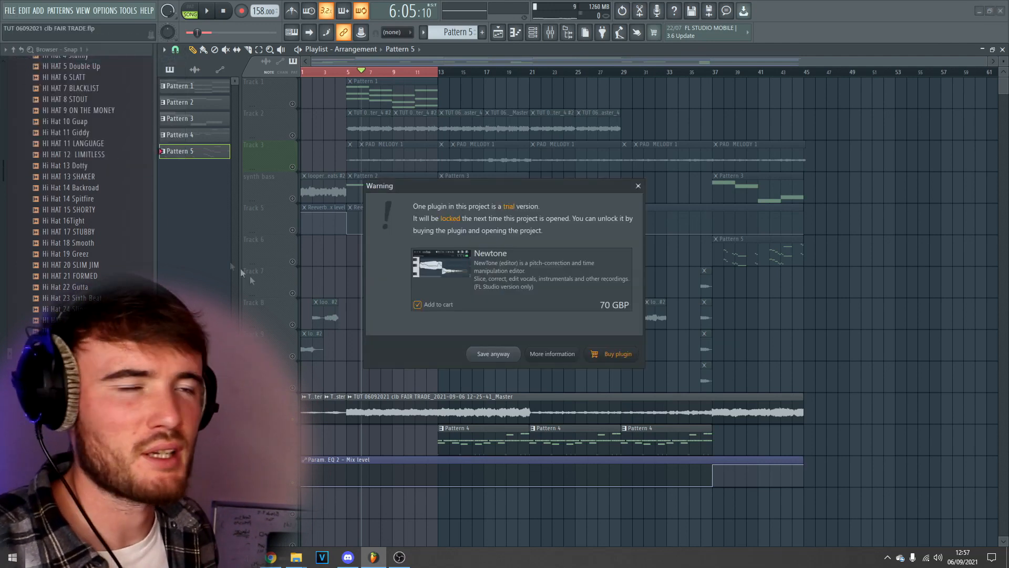
click(493, 354)
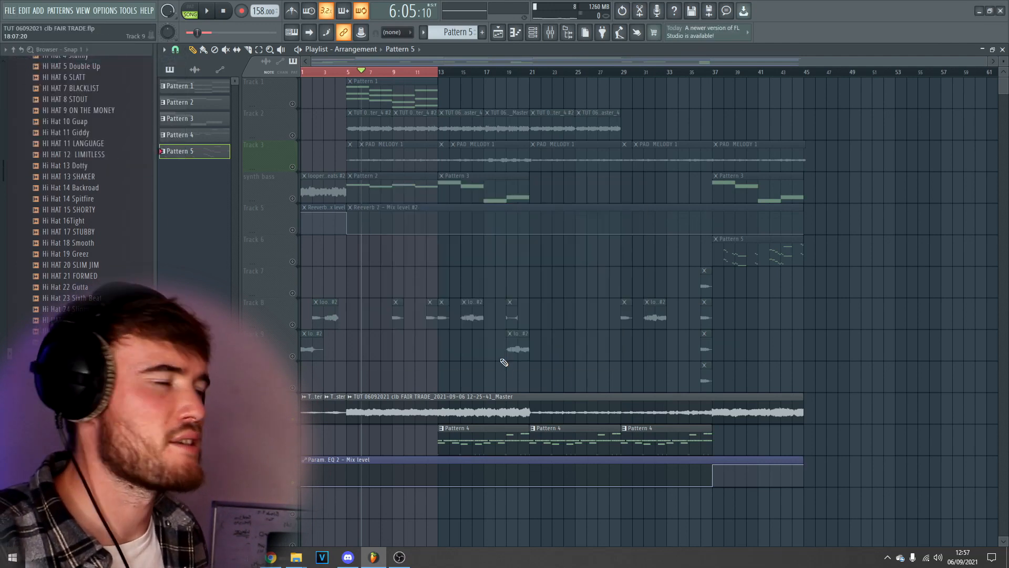